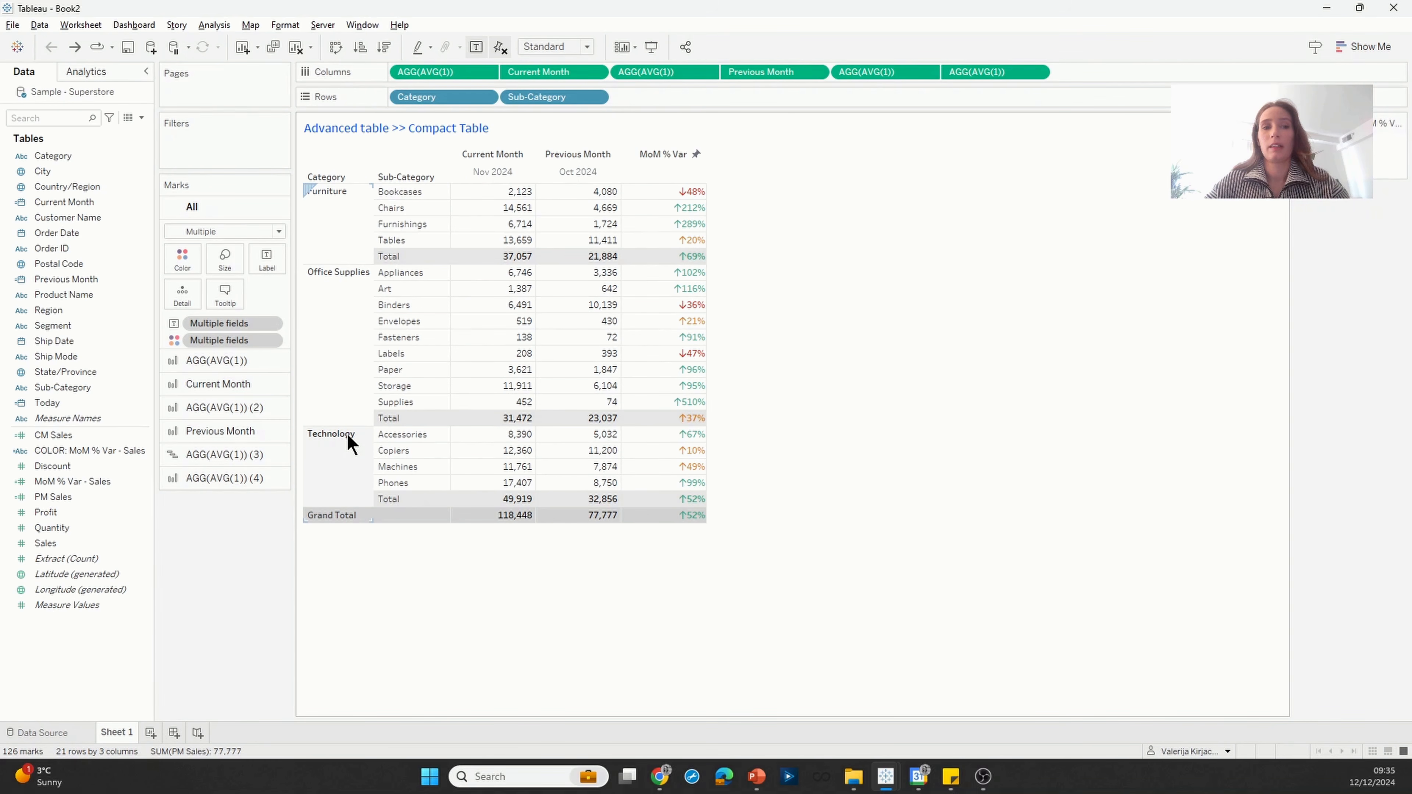
Step: Set the Sub-Category totals label to "Category Total" in the field's header formatting
right_click(396, 256)
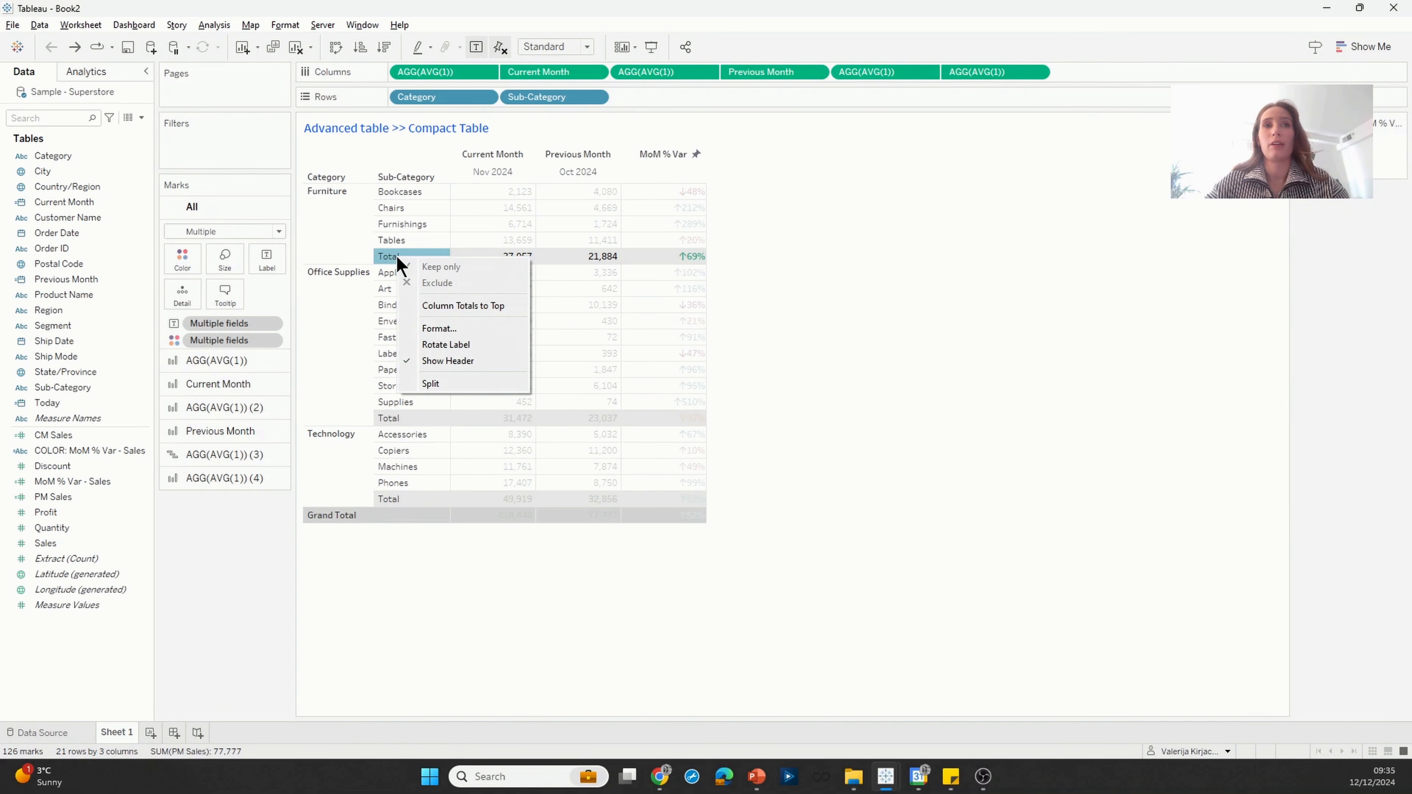
left_click(448, 329)
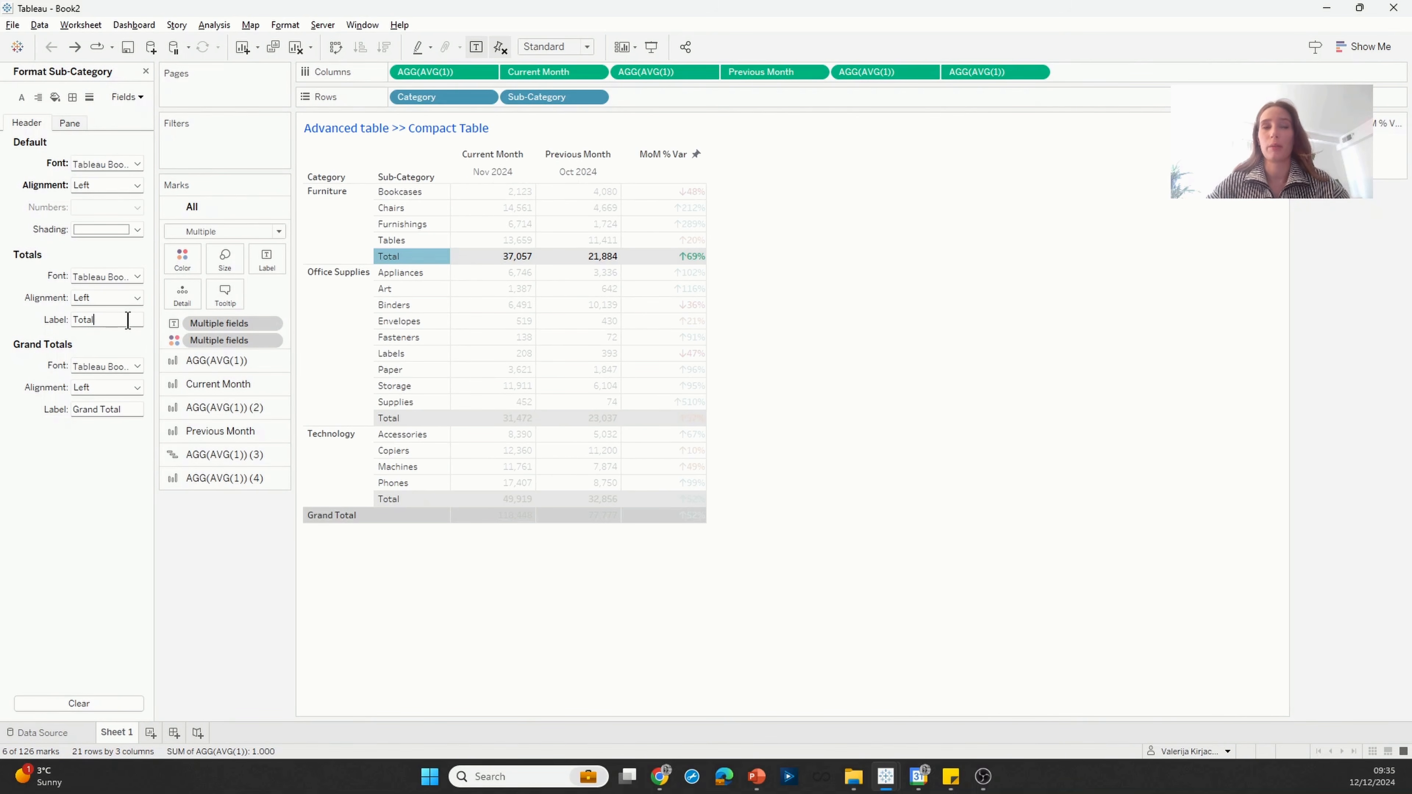
type("Category")
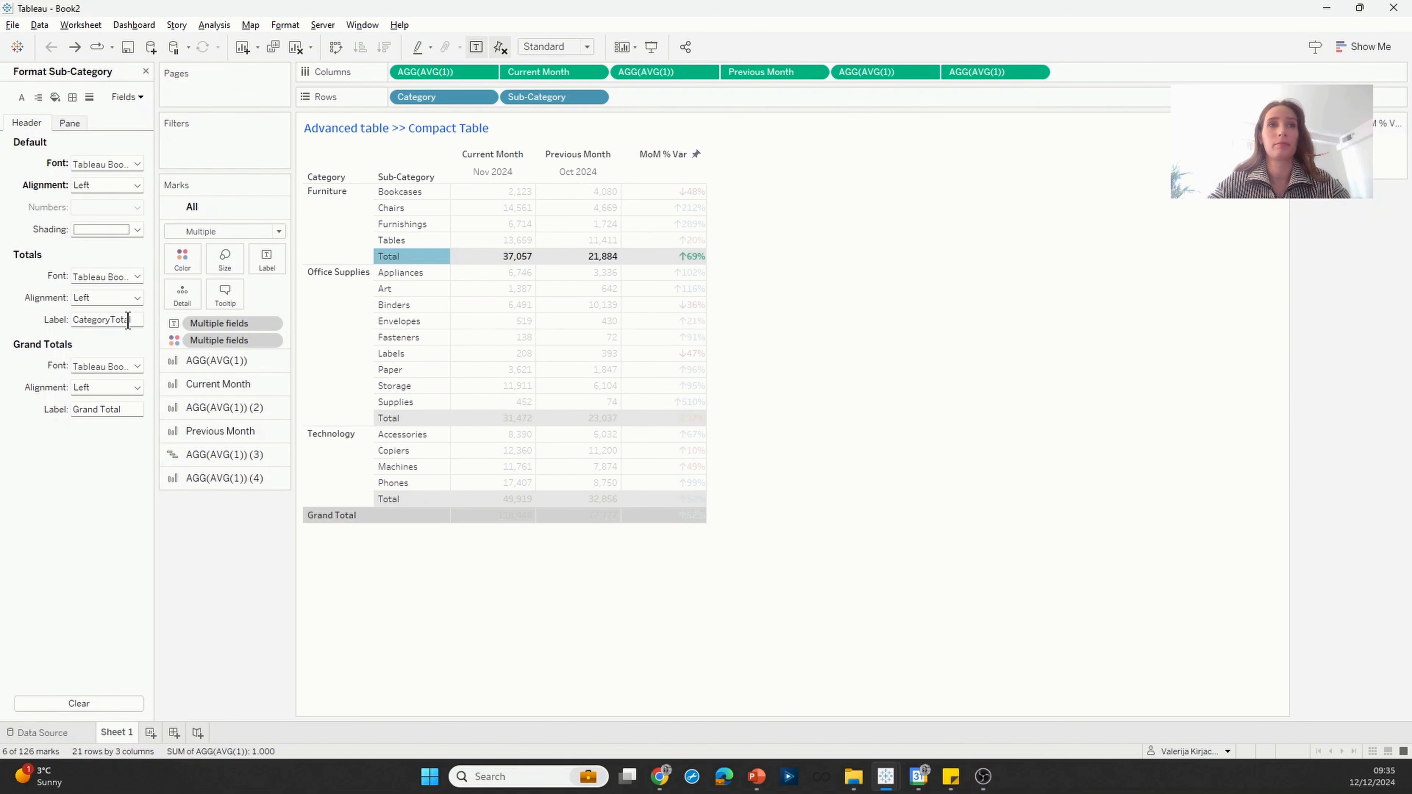
key("Return")
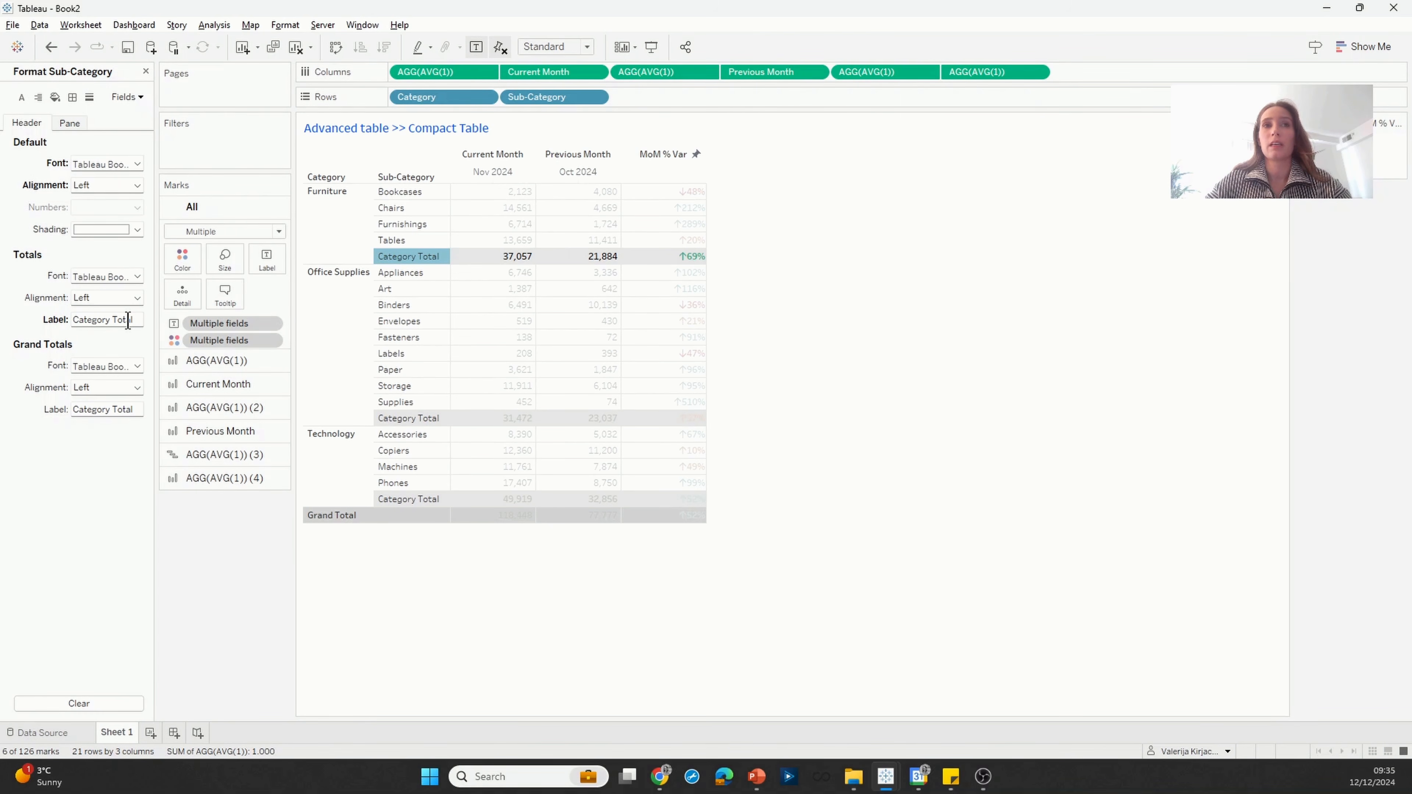
mouse_move(424, 261)
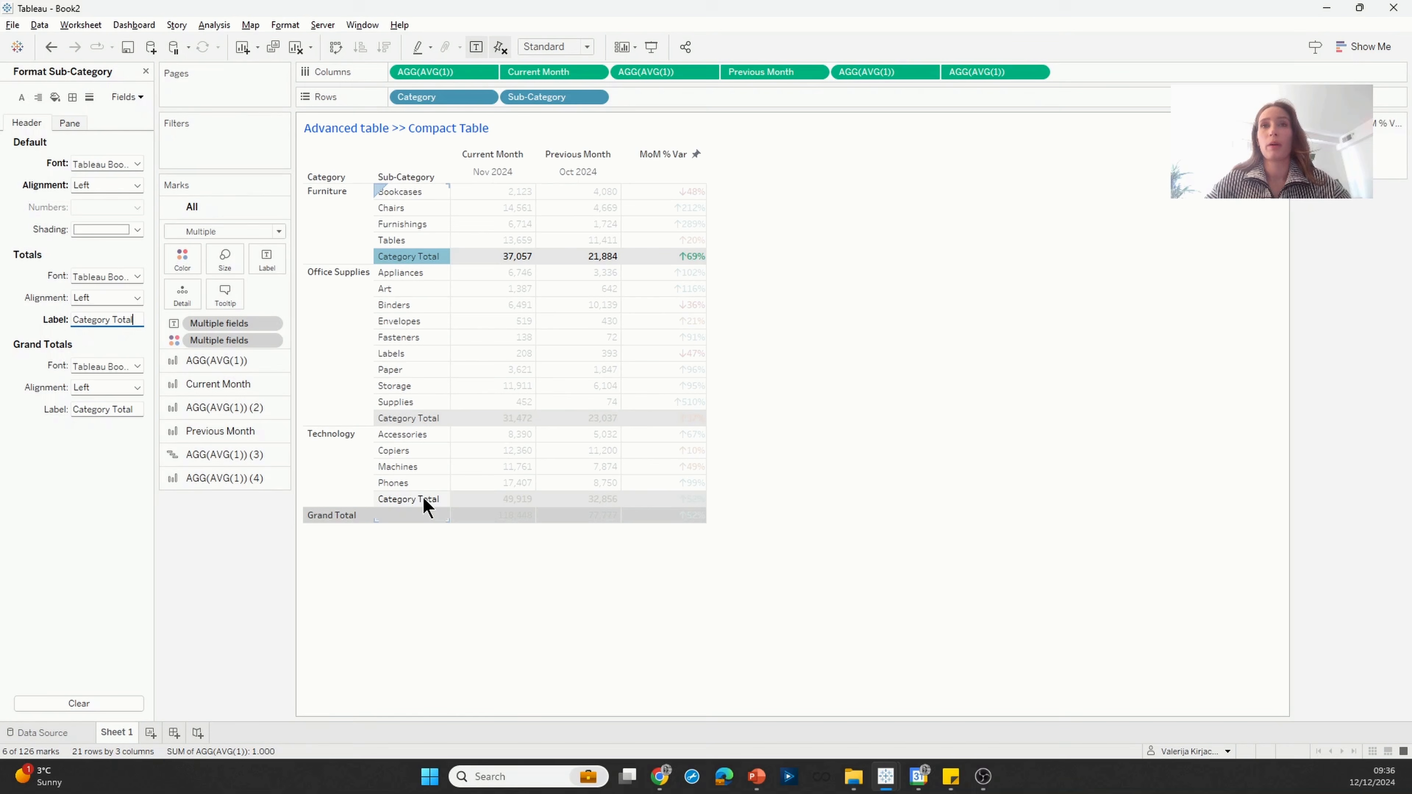
Step: Add an AVG(1) calculation to Columns and place it as the first column pill
double_click(1073, 72)
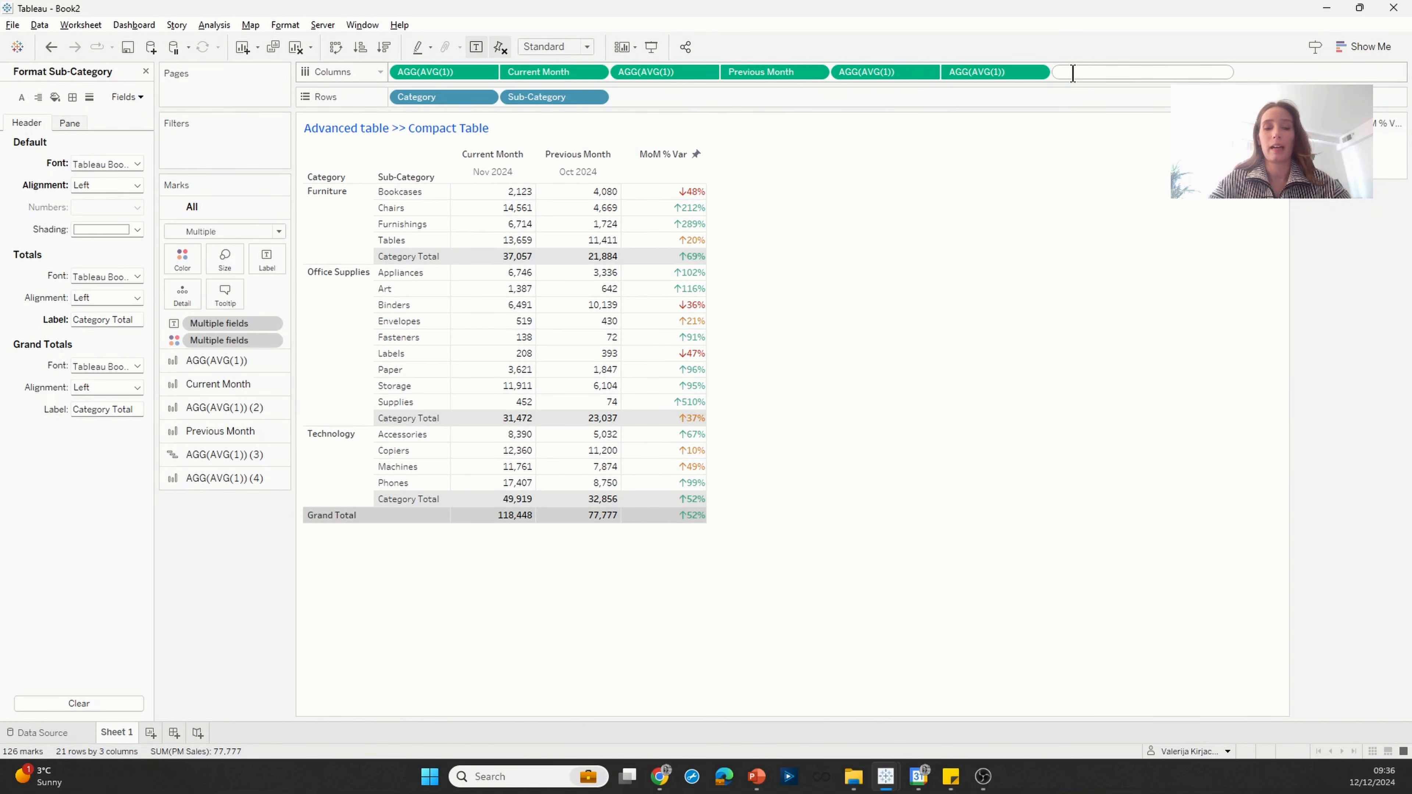
type("AV")
key("Return")
type("1)")
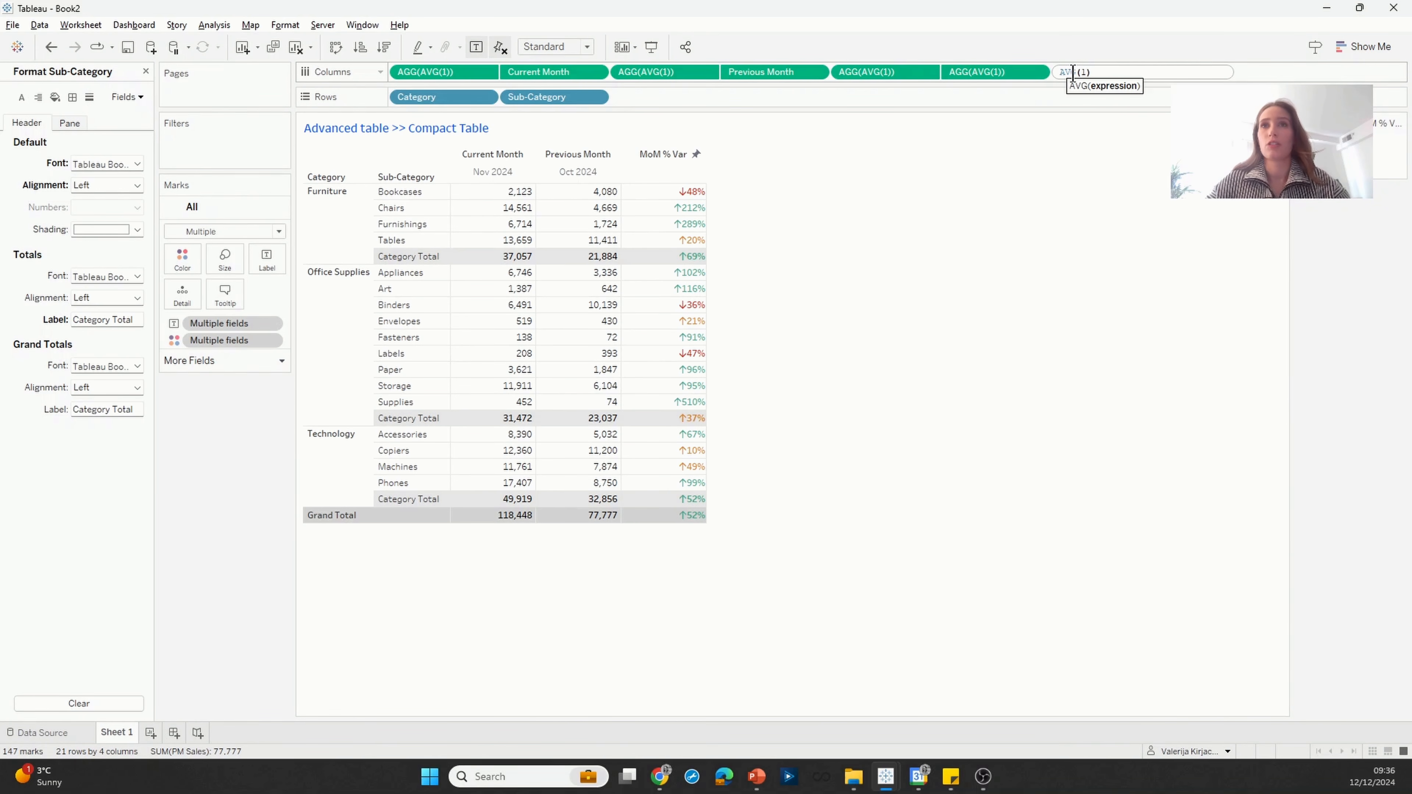
key("Return")
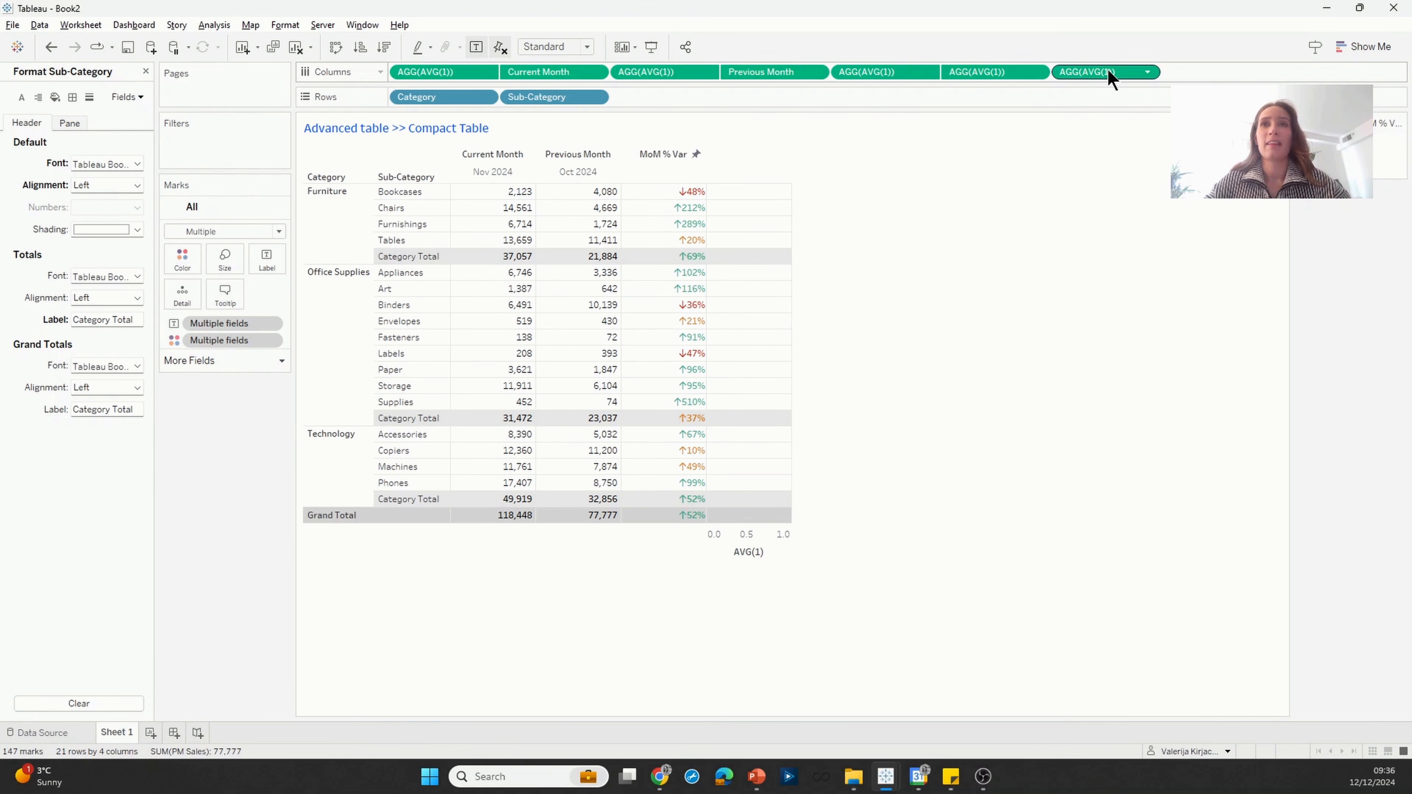
mouse_move(1110, 69)
left_mouse_down()
mouse_move(506, 15)
mouse_move(384, 62)
mouse_move(392, 77)
left_mouse_up()
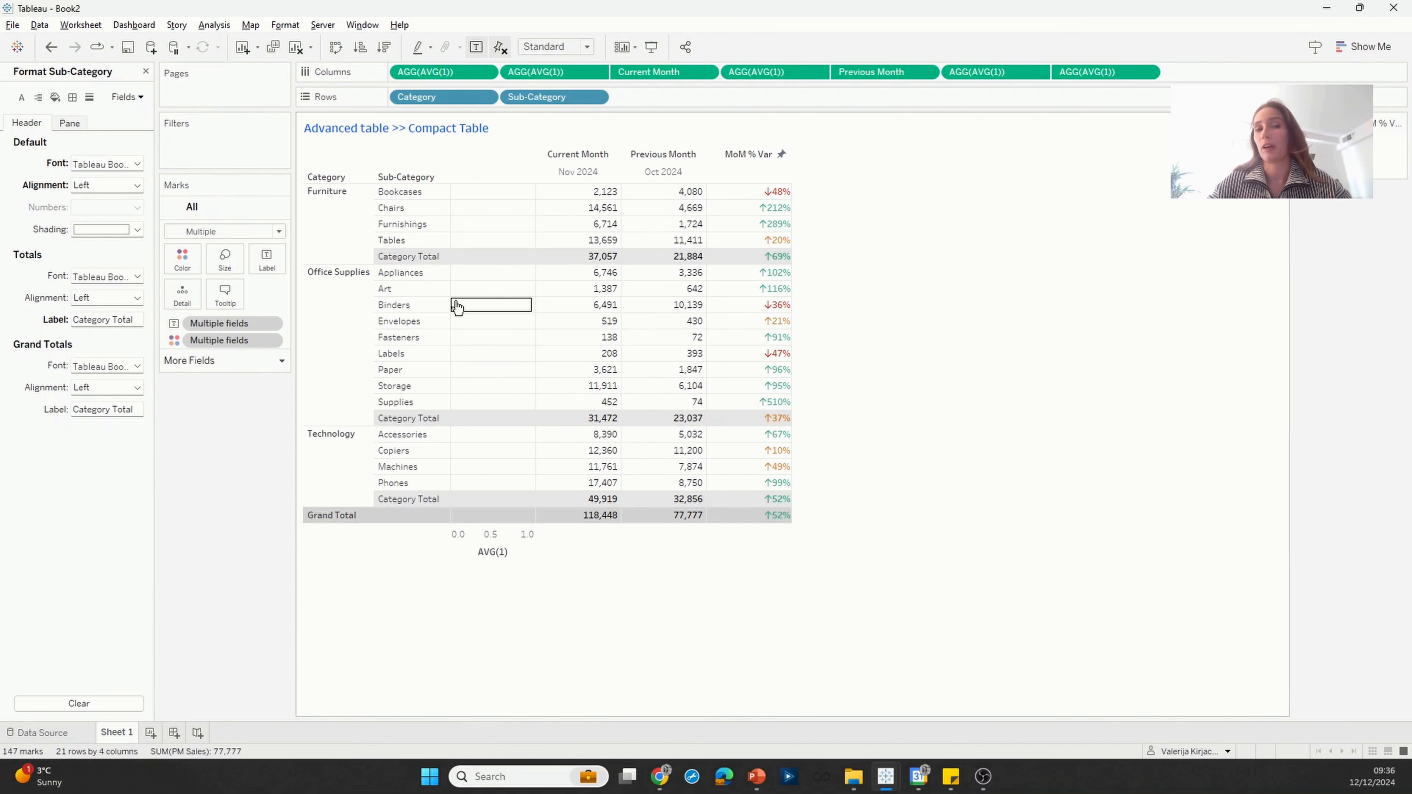
Step: Copy Sub-Category from Rows onto the marks of the first AVG(1) as its label, keeping the Bar mark type
left_click(431, 74)
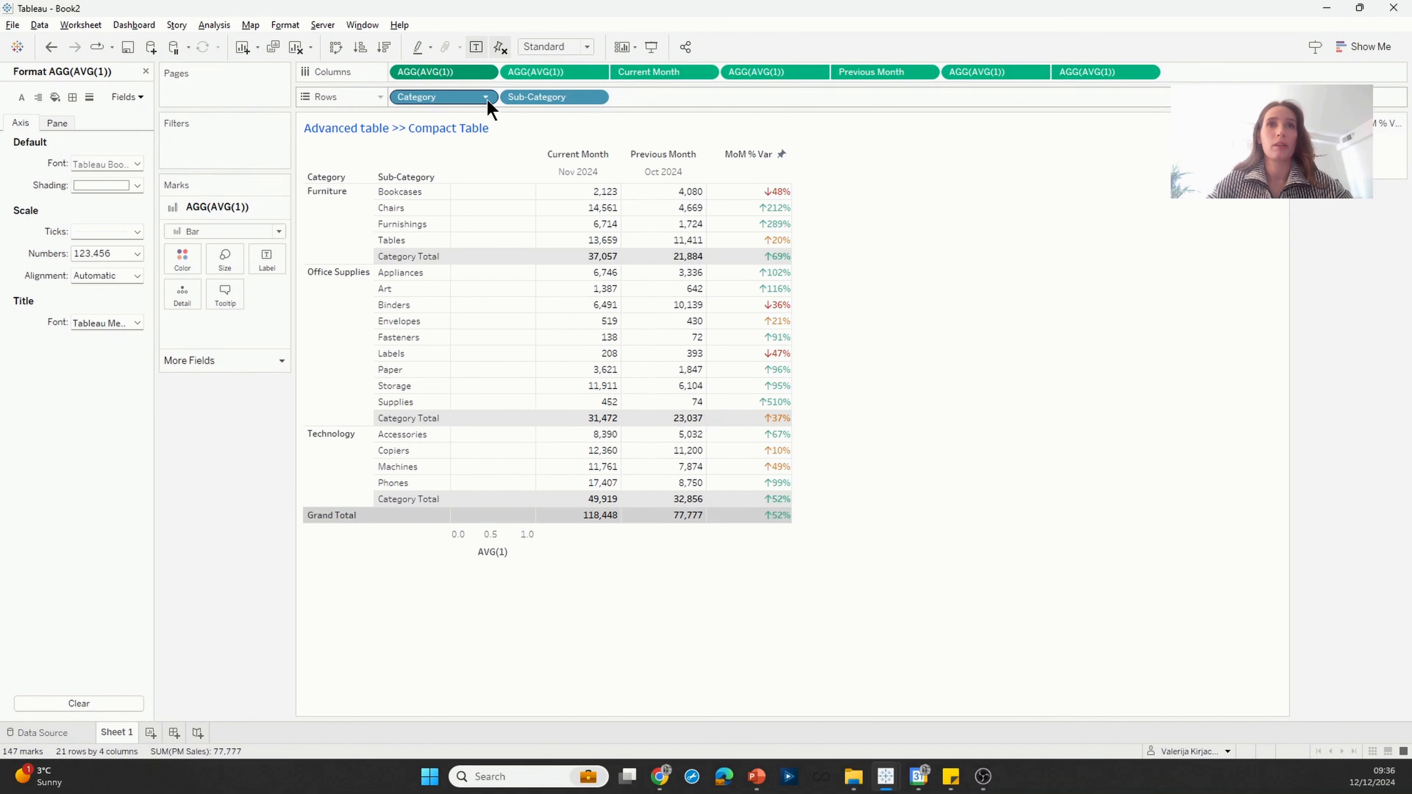
left_click_drag(558, 105, 270, 260)
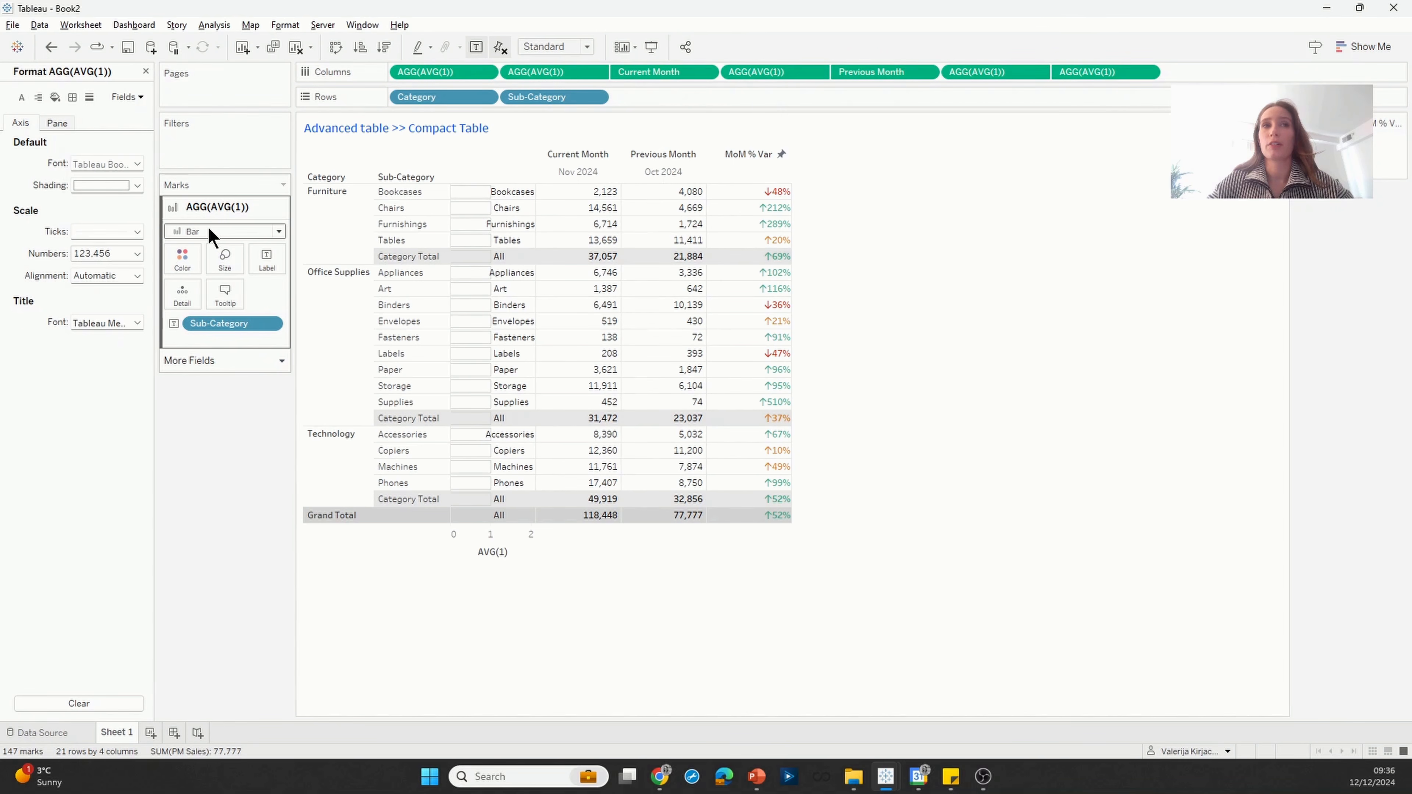
left_click(235, 233)
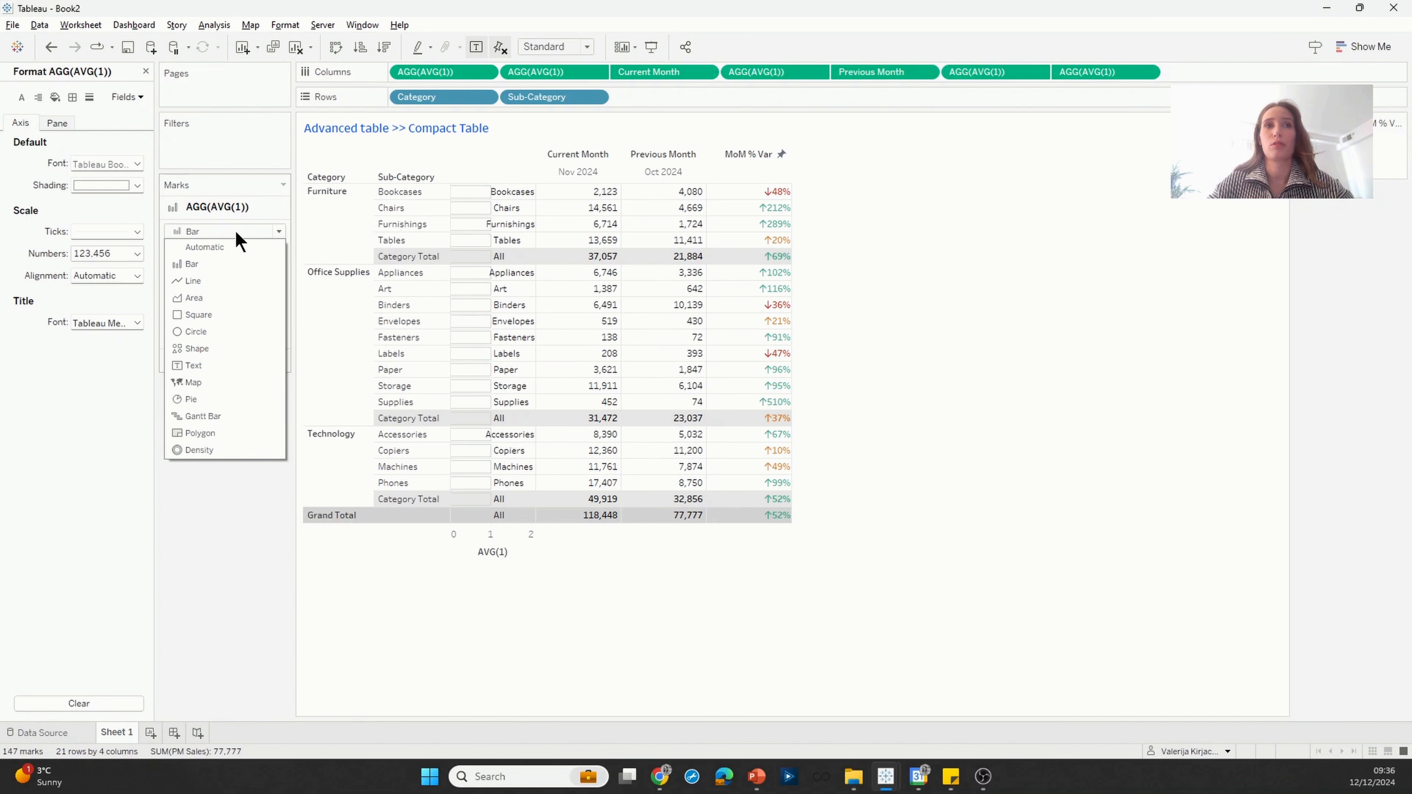
left_click(235, 232)
Step: Set the border of the first AVG(1) bars to None
left_click(184, 259)
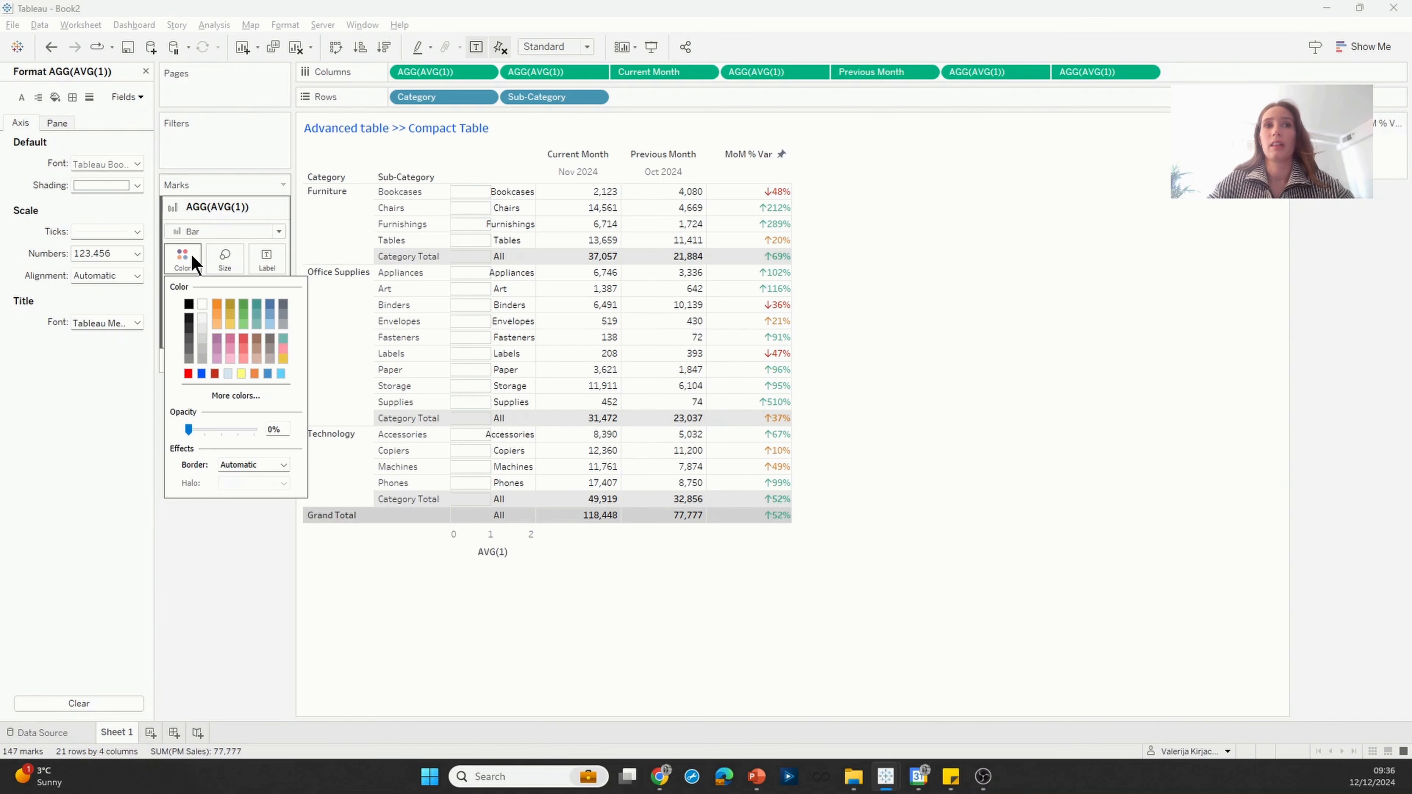
left_click(269, 460)
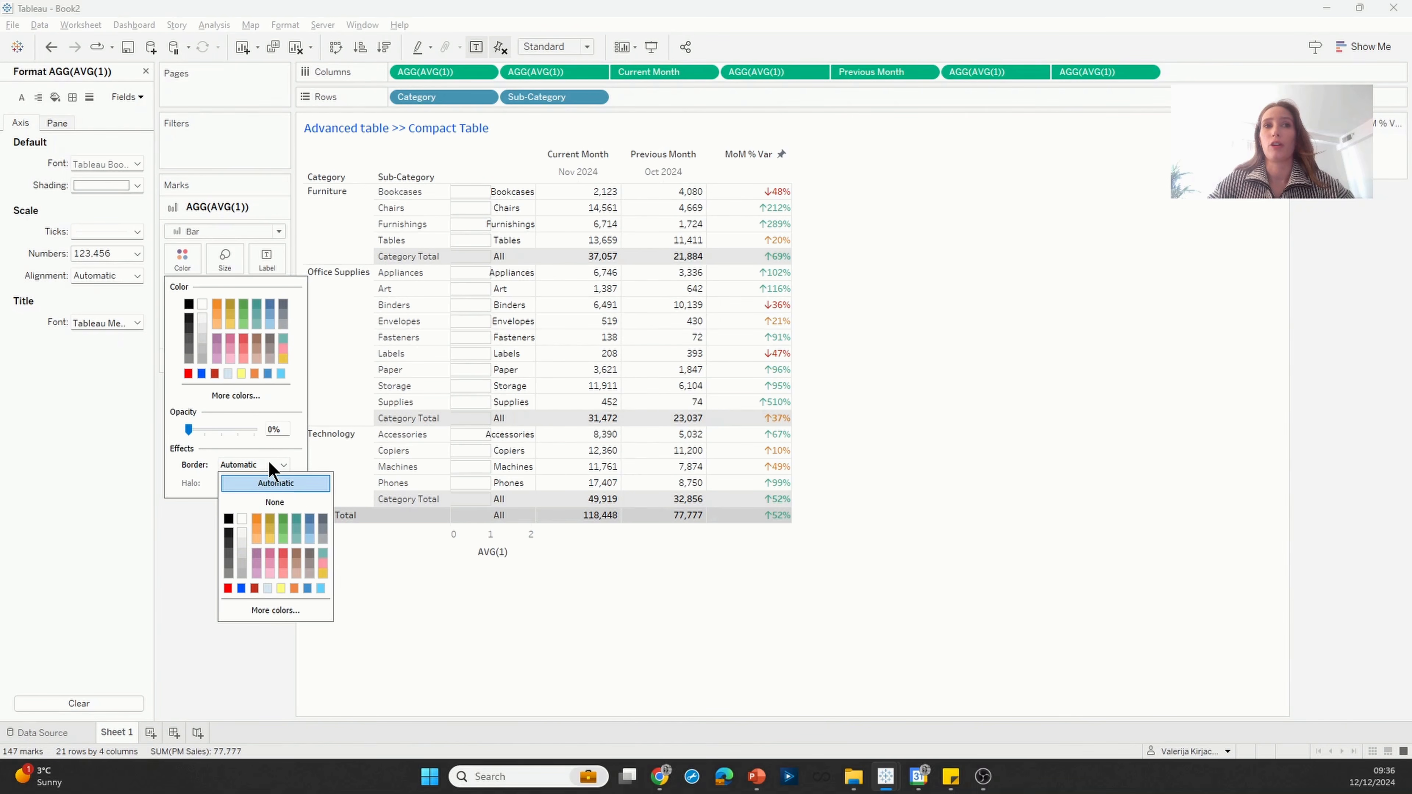
left_click(281, 502)
Step: Align the Sub-Category mark labels of the first AVG(1) column horizontally to the left
left_click(266, 260)
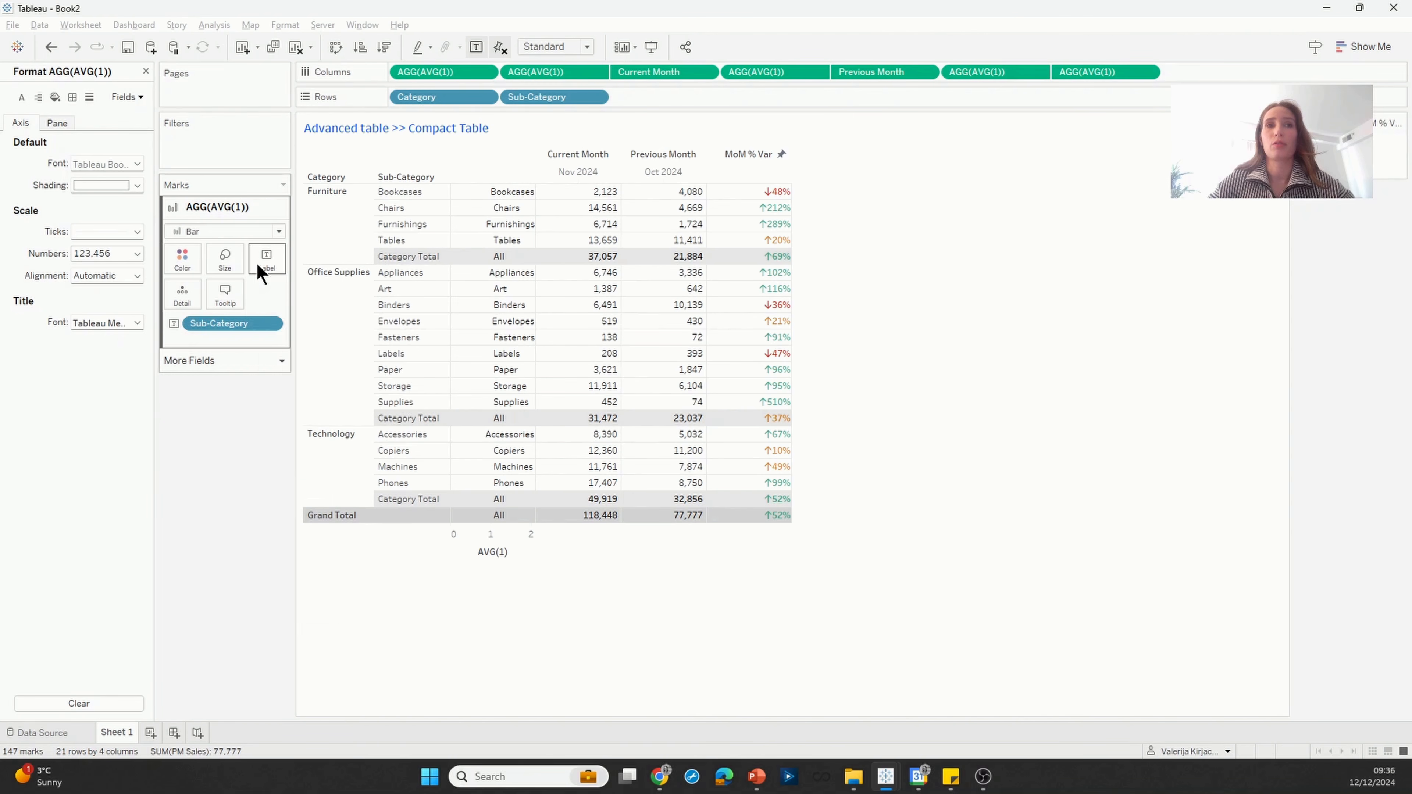
left_click(331, 373)
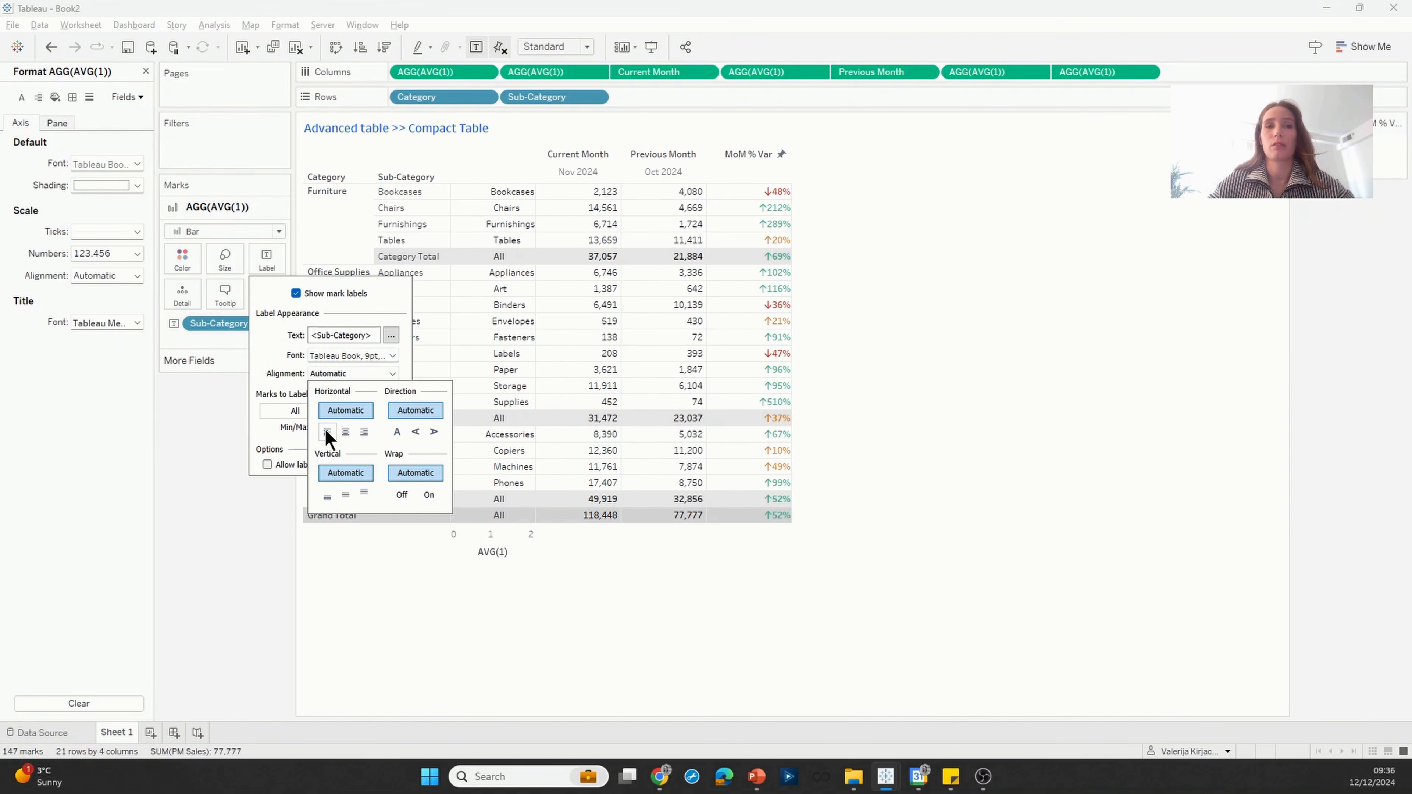
left_click(327, 432)
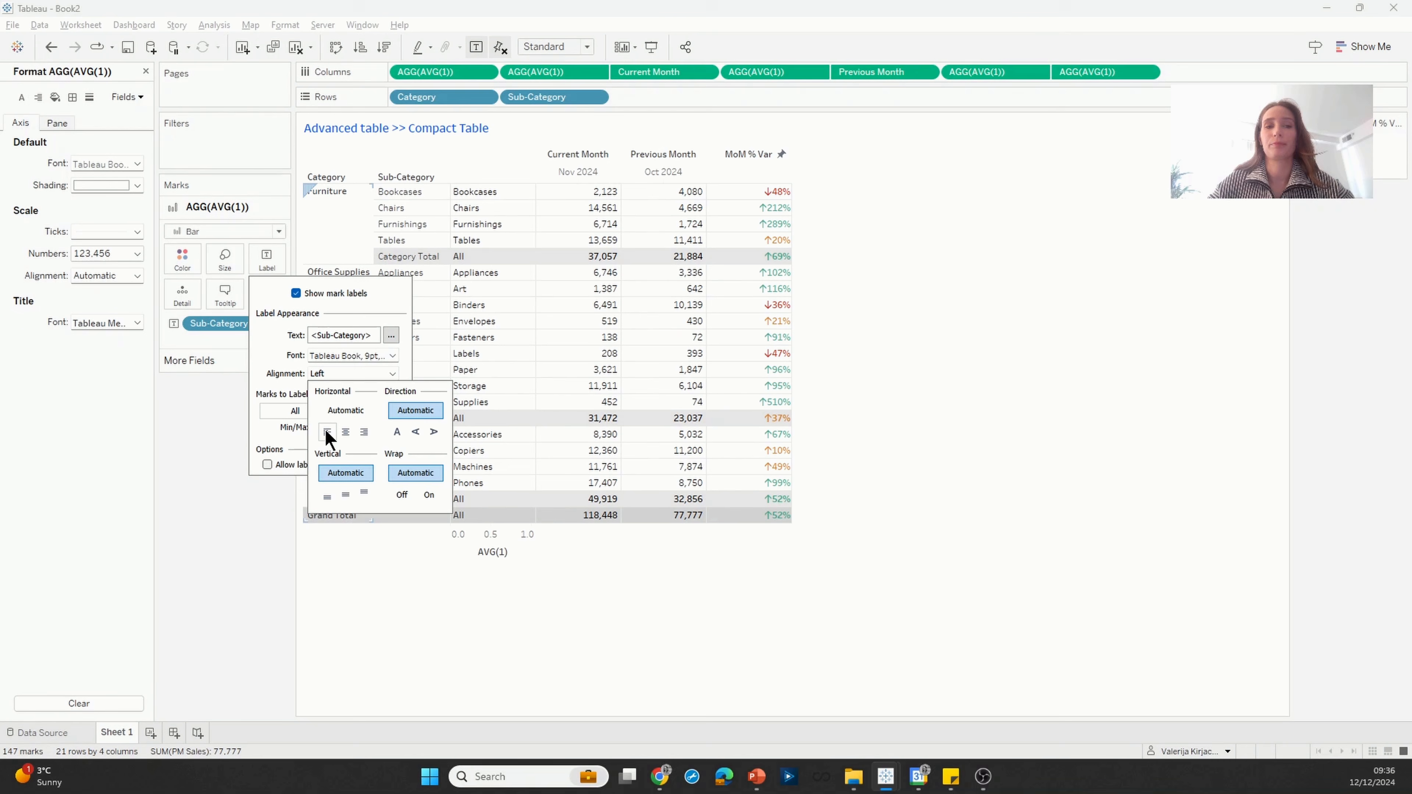
left_click(223, 429)
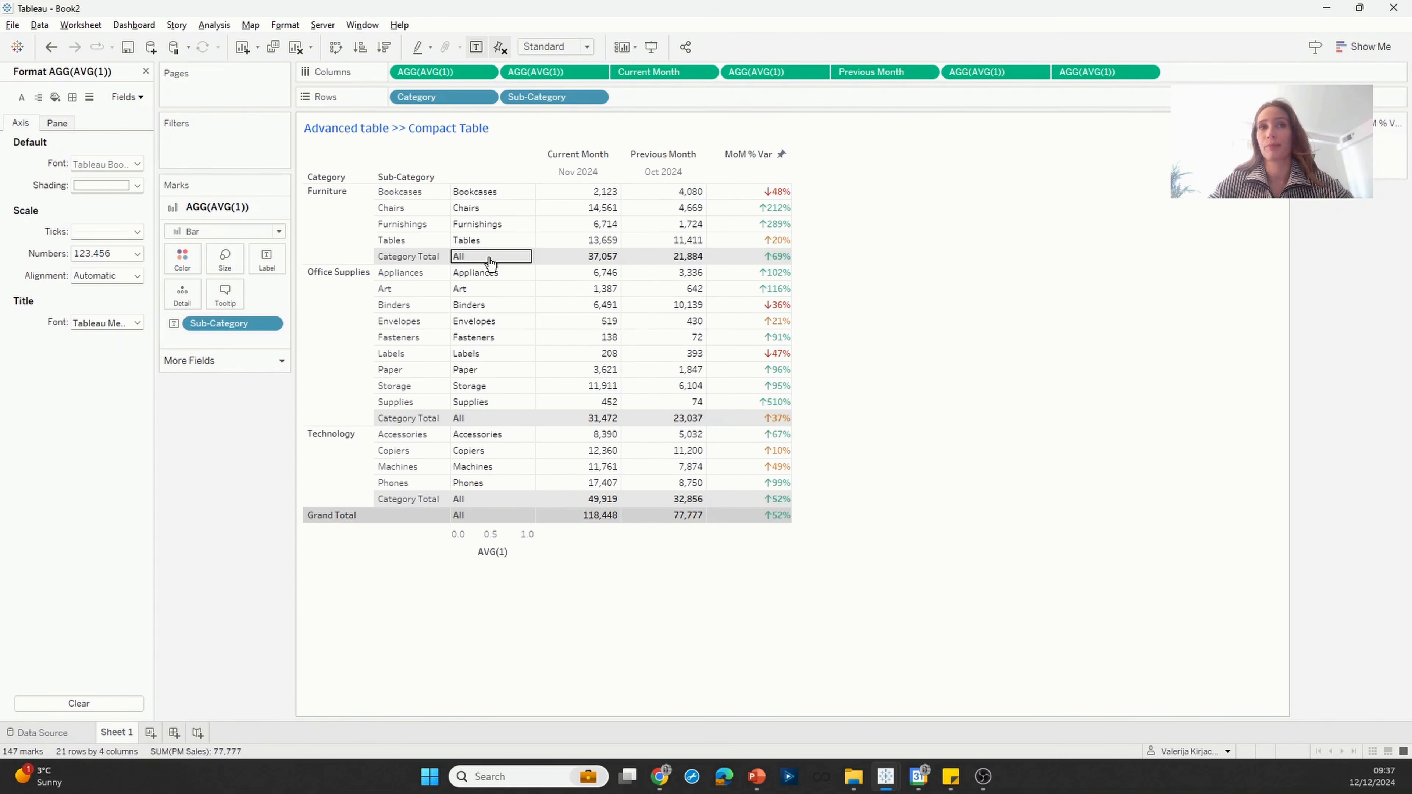
Step: Close the formatting options and start a new calculated field named "Table Header"
left_click(146, 70)
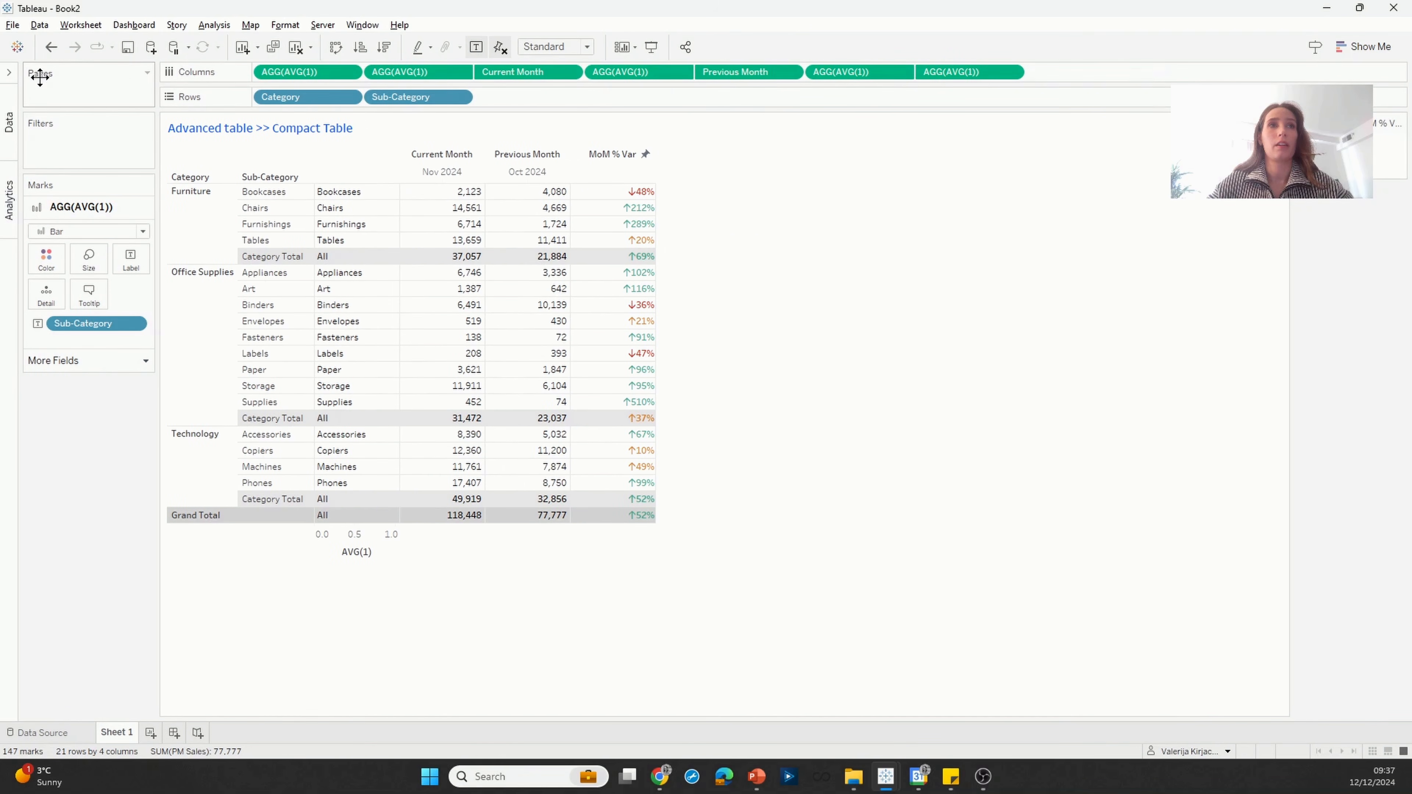
left_click(9, 72)
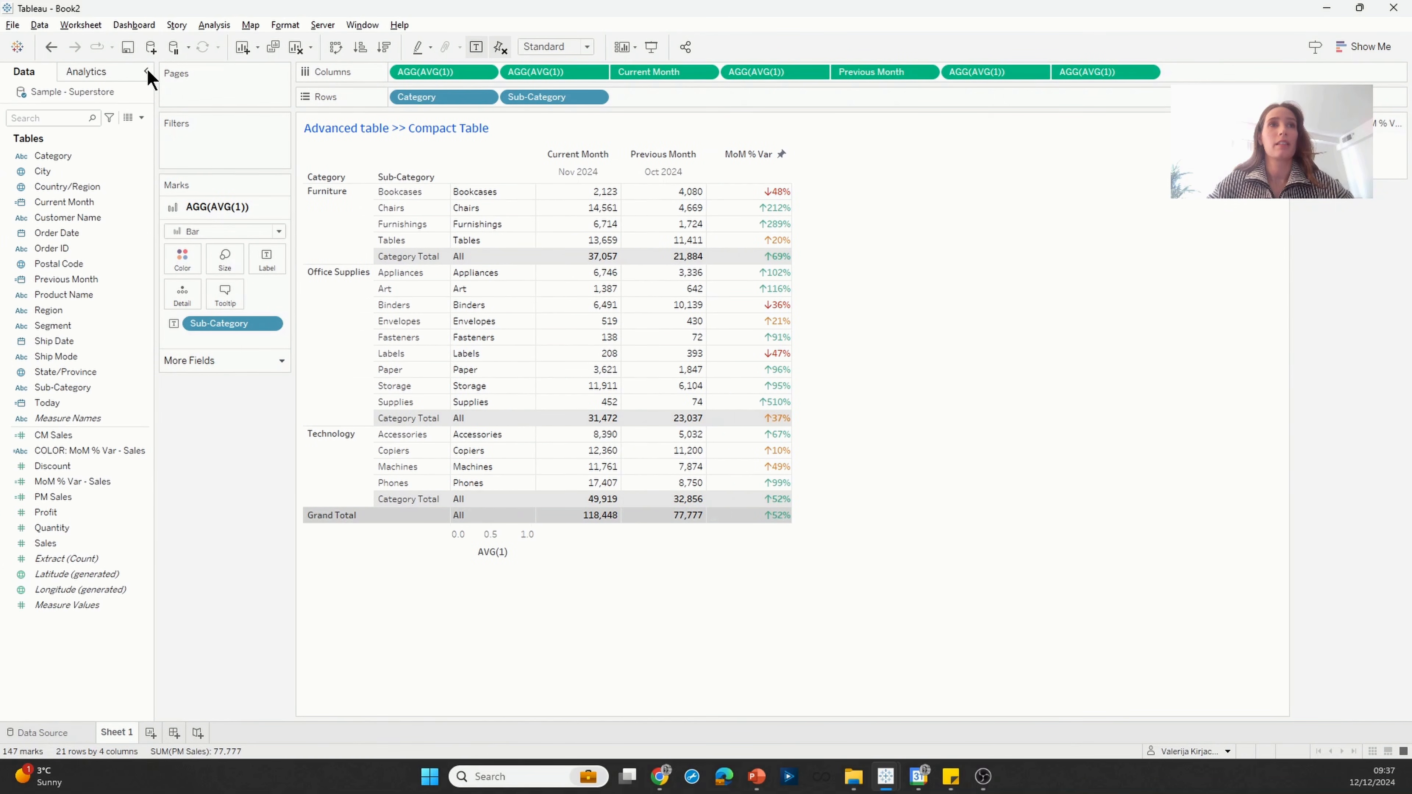
left_click(141, 118)
left_click(116, 133)
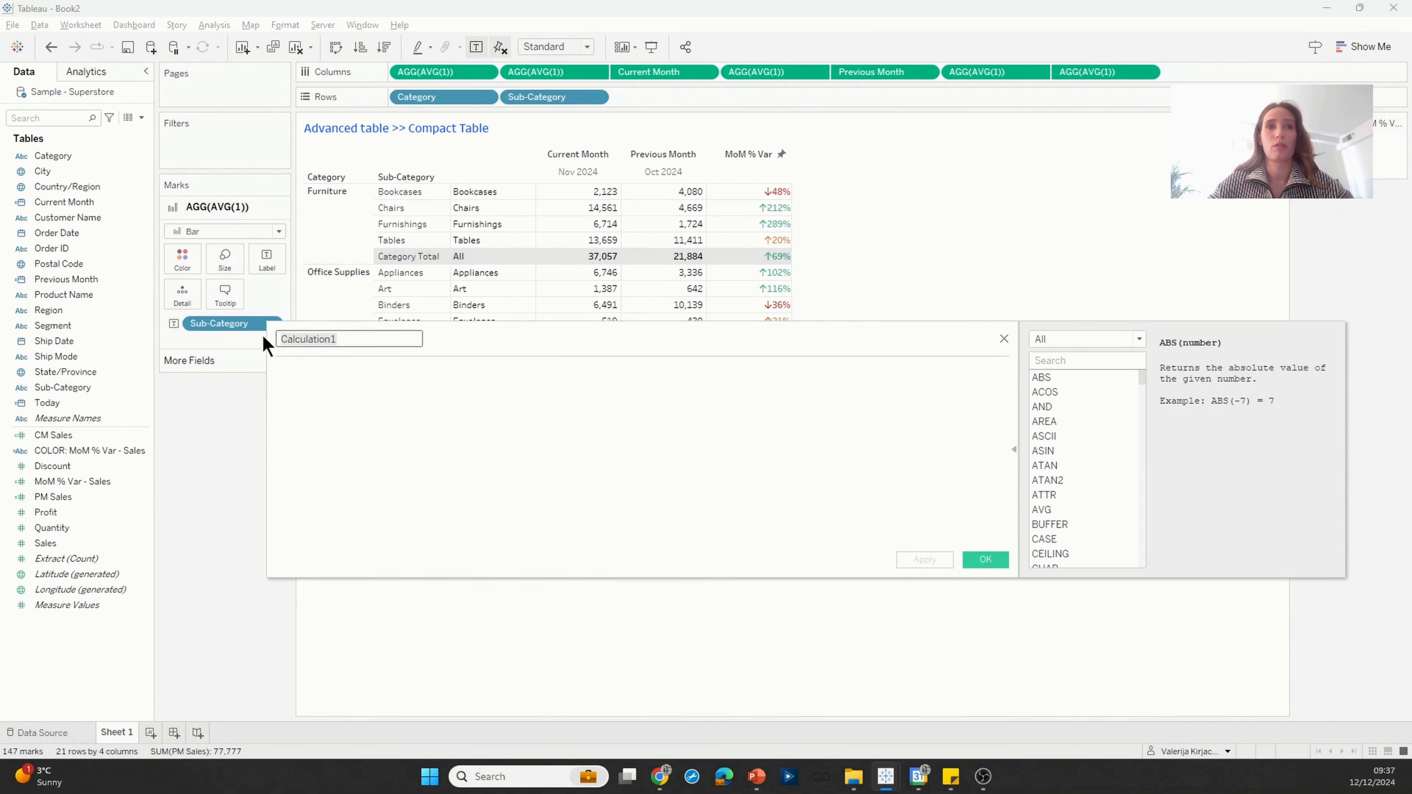
type("Table Header")
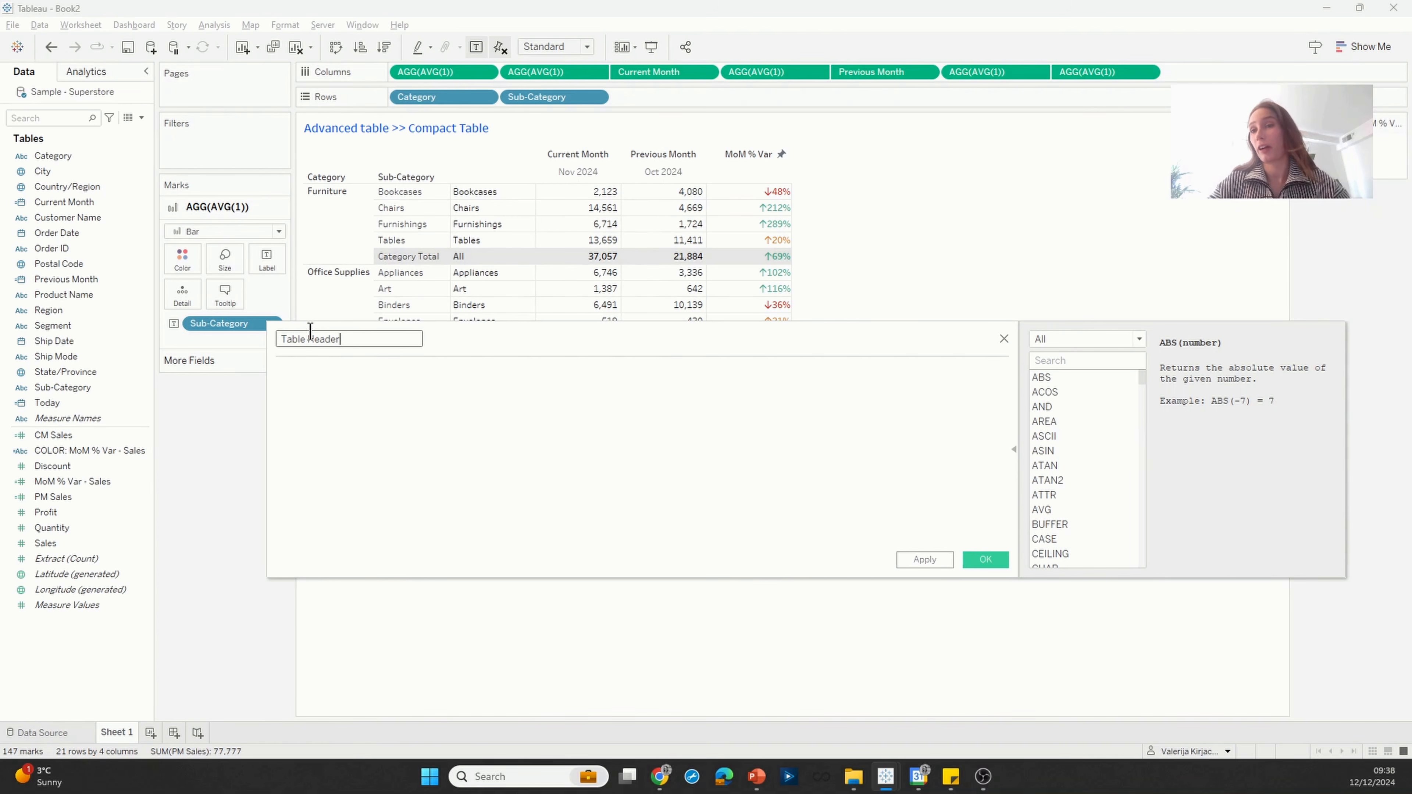
Step: Enter the first formula line of Table Header: IF FIRST() = LAST() THEN [Category]
left_click(292, 374)
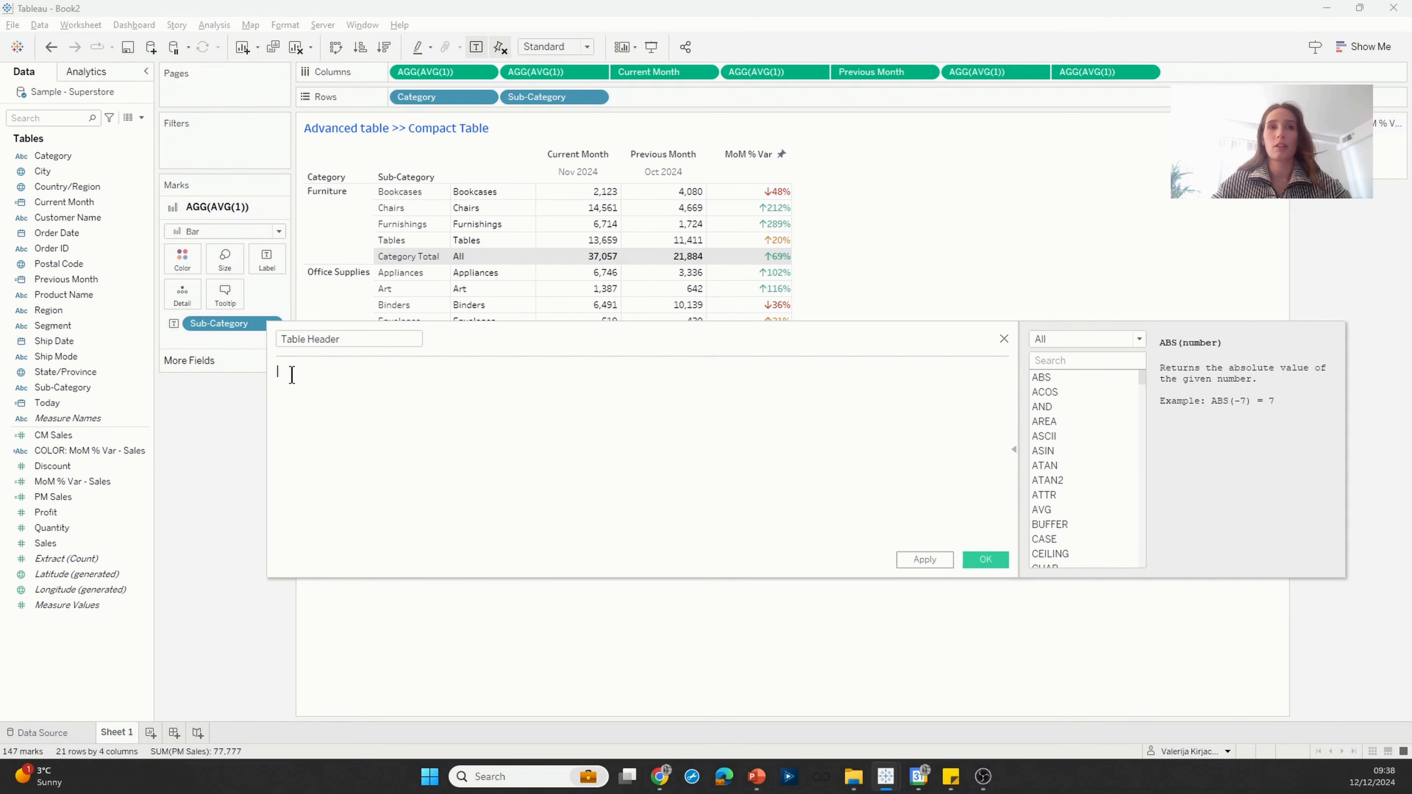
type("IF ")
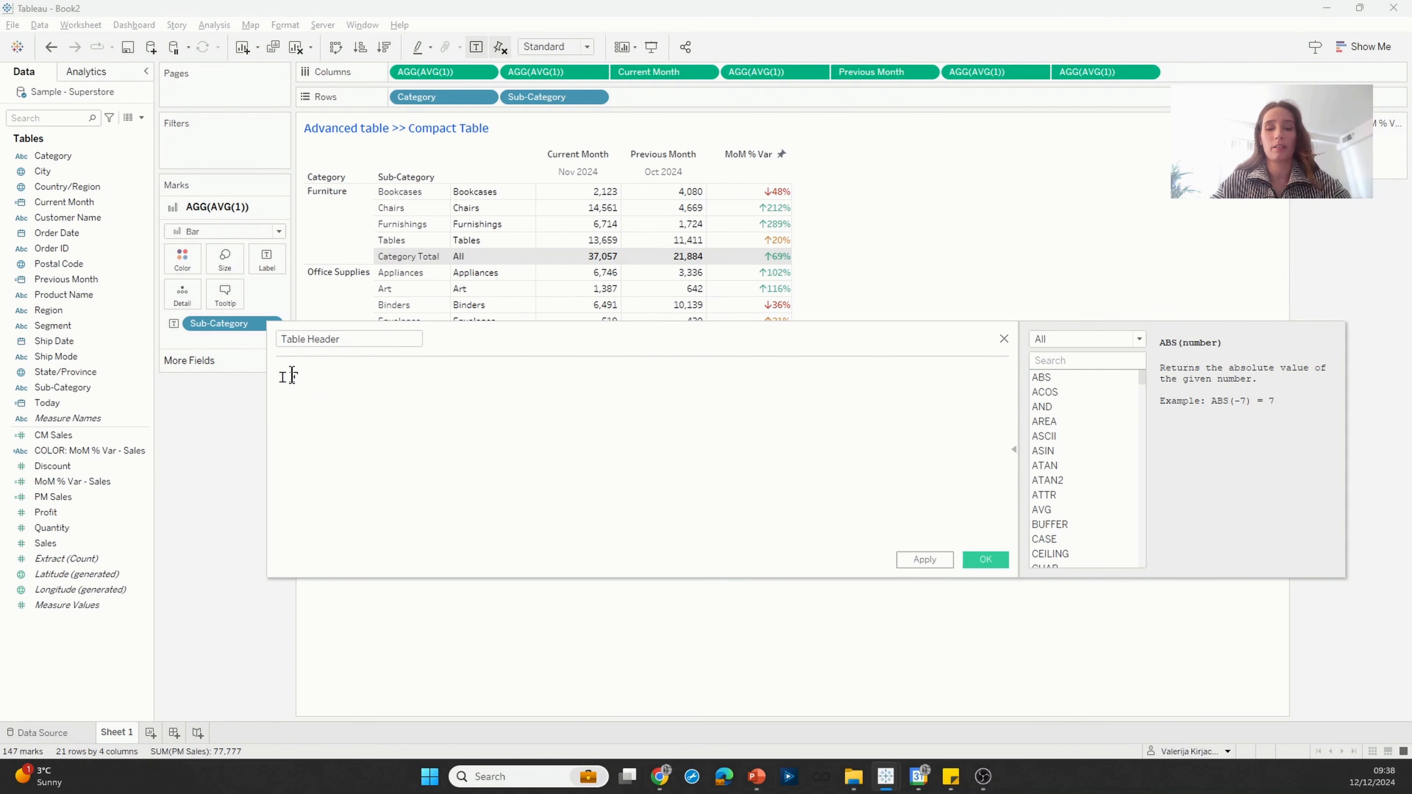
type("FIRS")
key("Return")
type("= LA")
key("Return")
type("TH")
key("Return")
type("Cat")
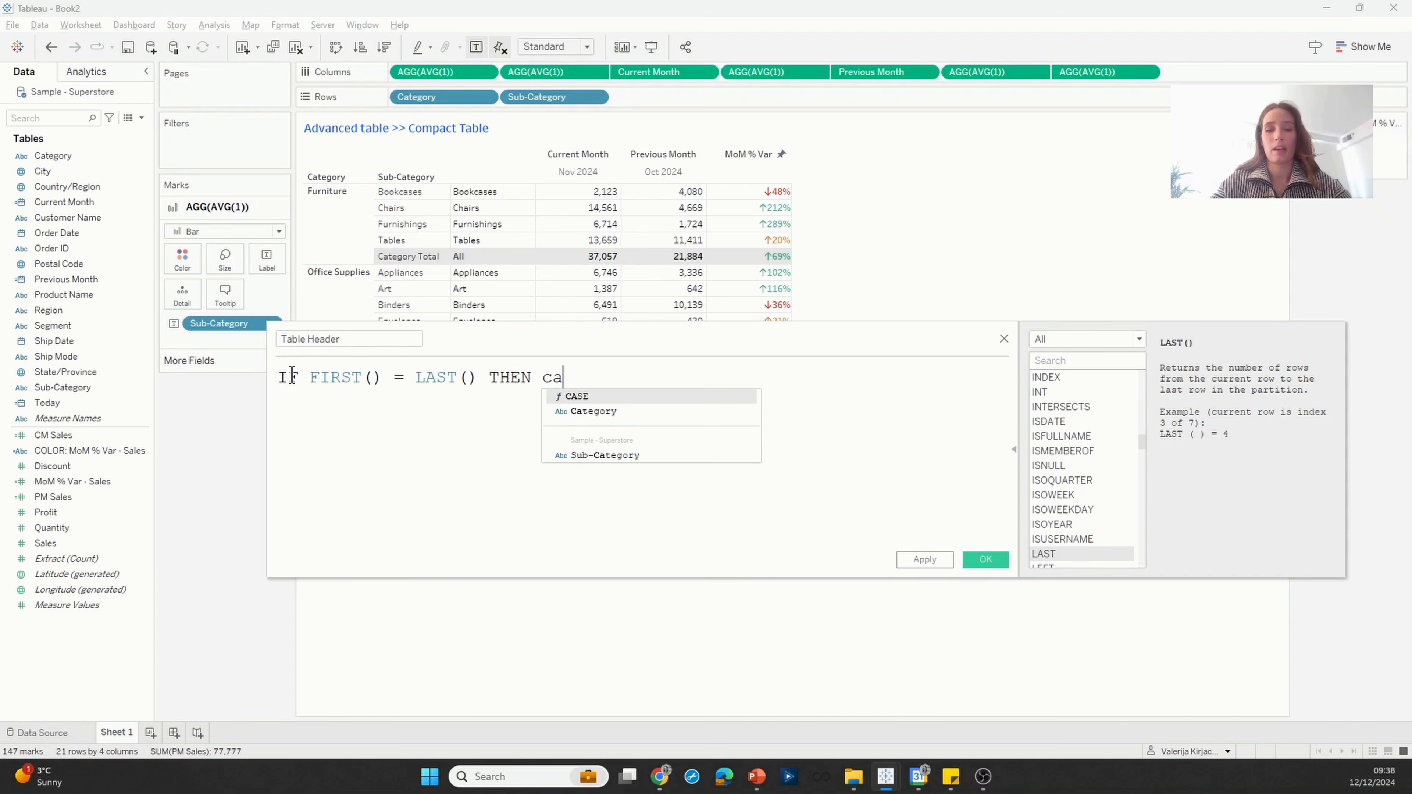
key("Return")
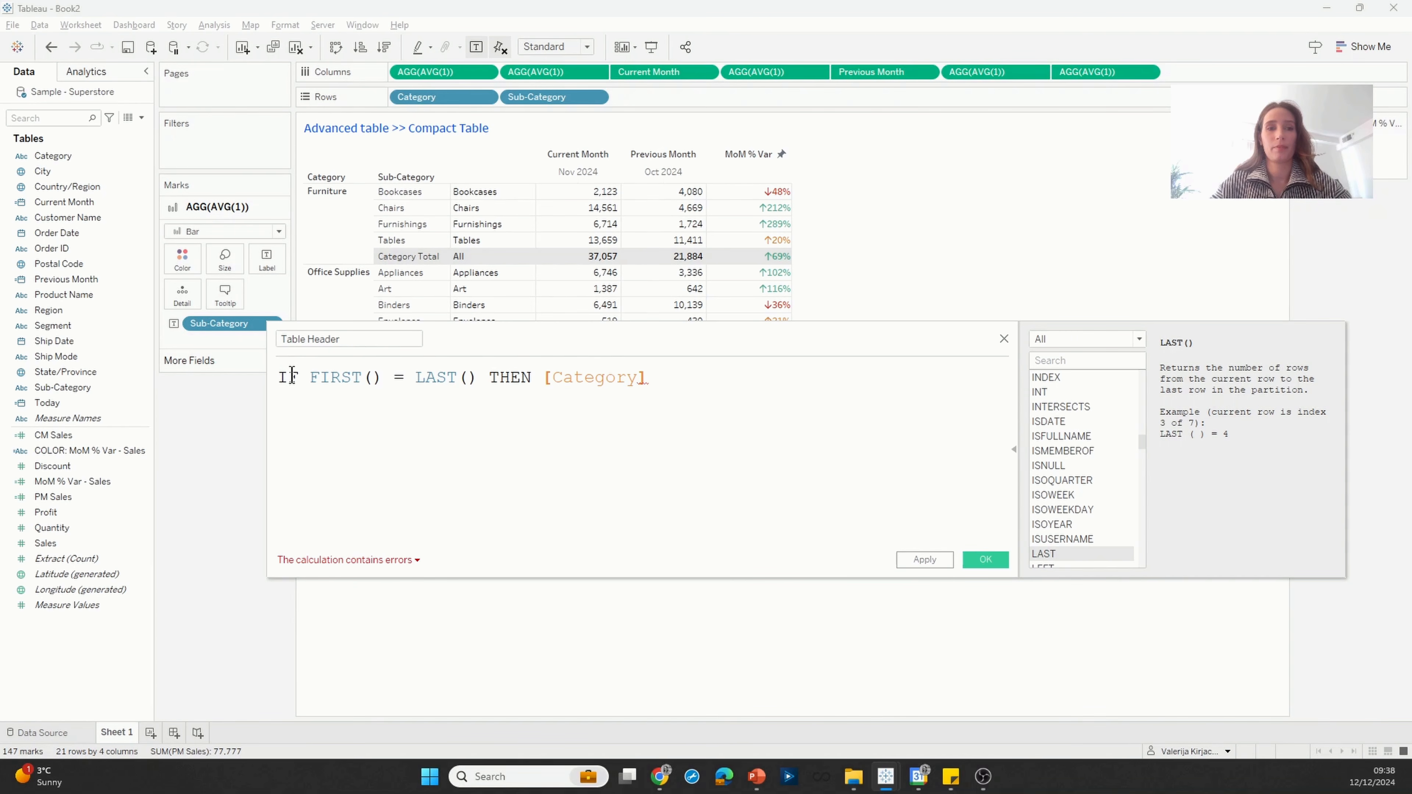
Step: Complete the Table Header formula with the lines ELSE [Sub-Category] and END
key("Return")
type("ELSE ")
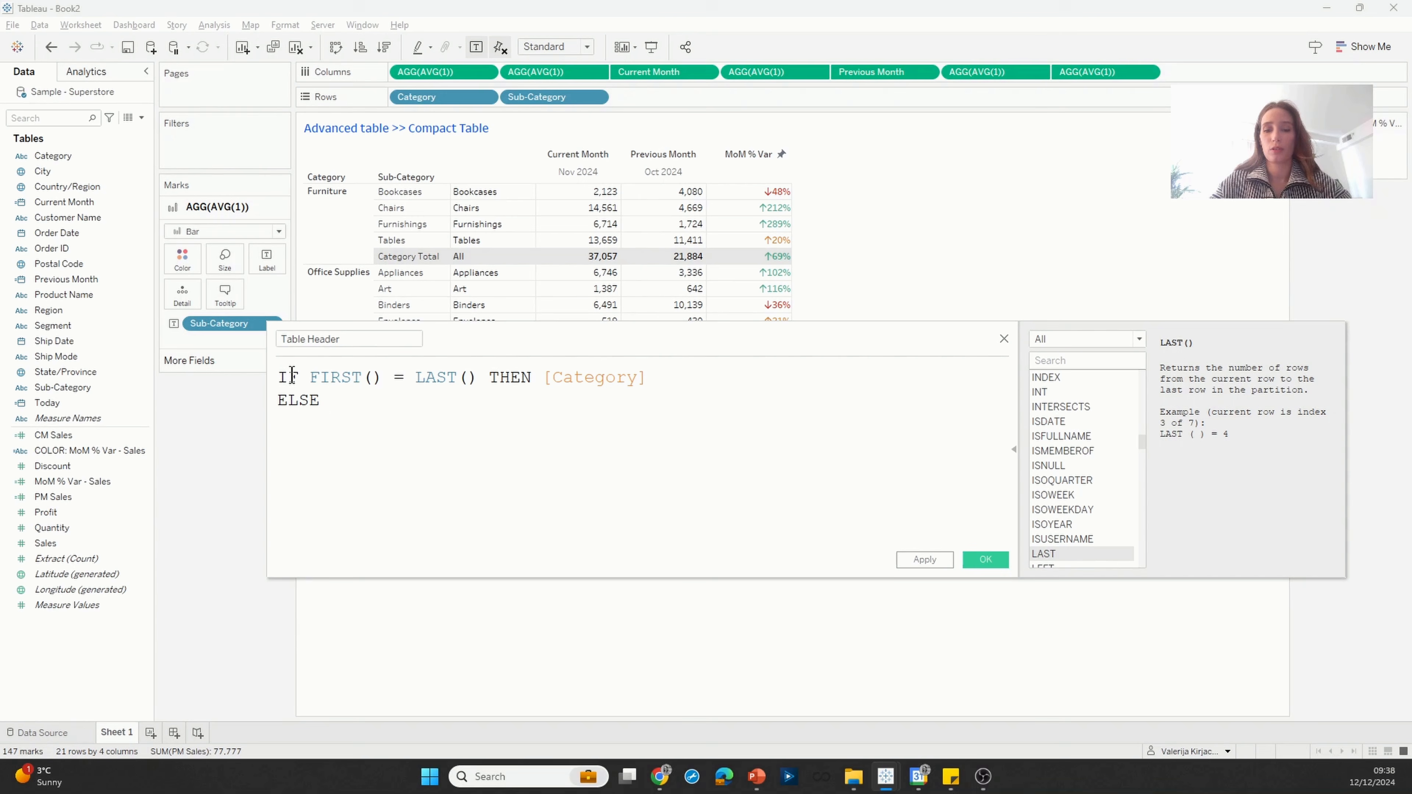
type("sub")
key("Return")
key("Return")
type("E")
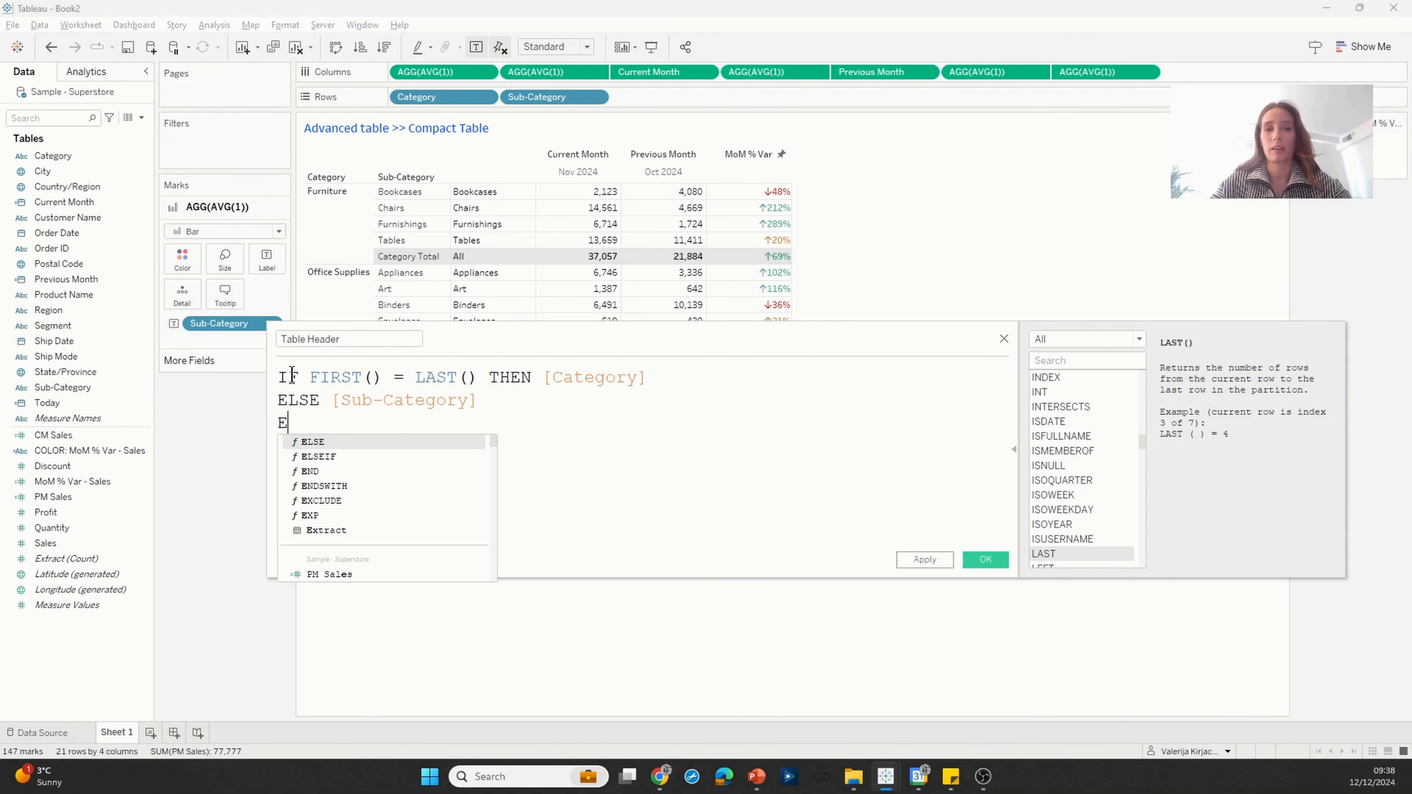
type("ND")
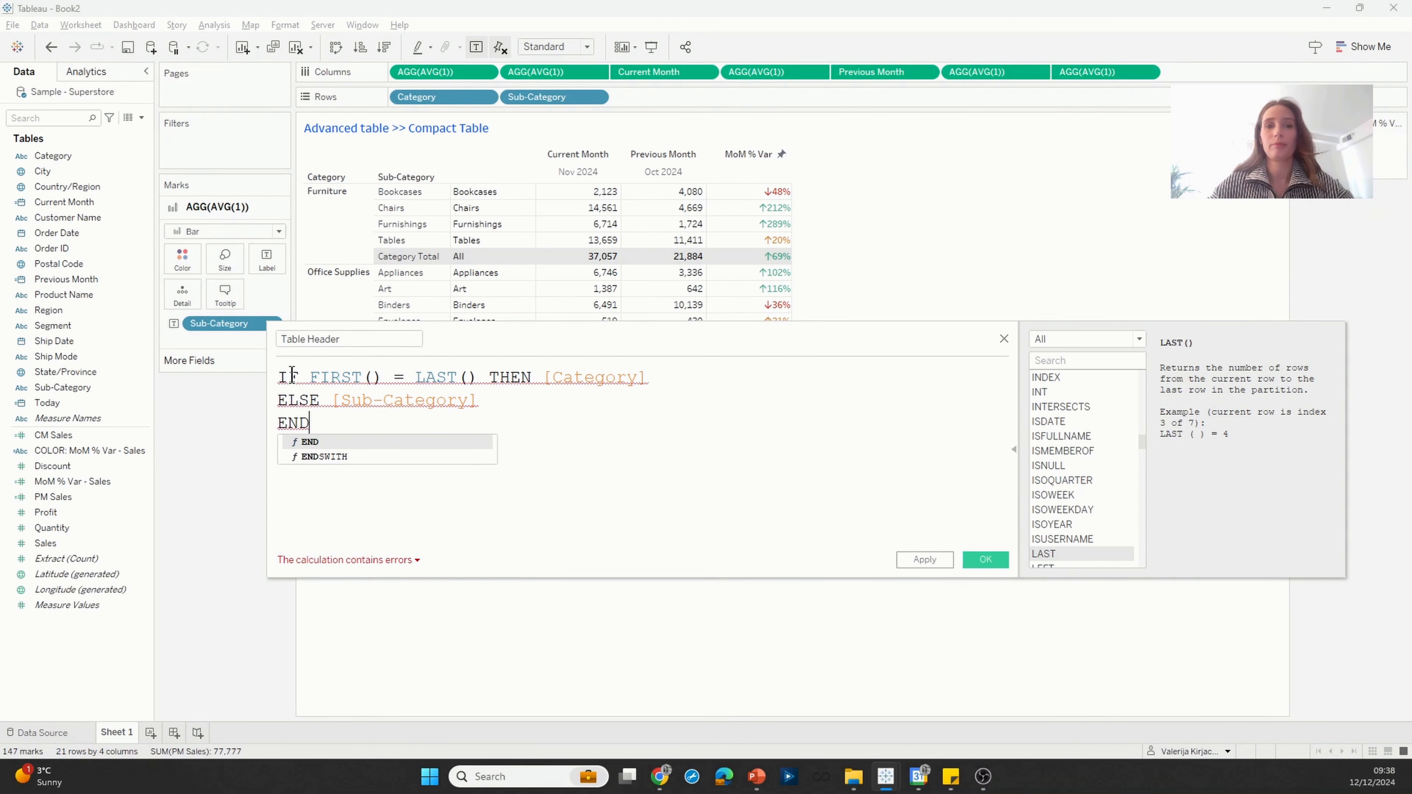
left_click(369, 424)
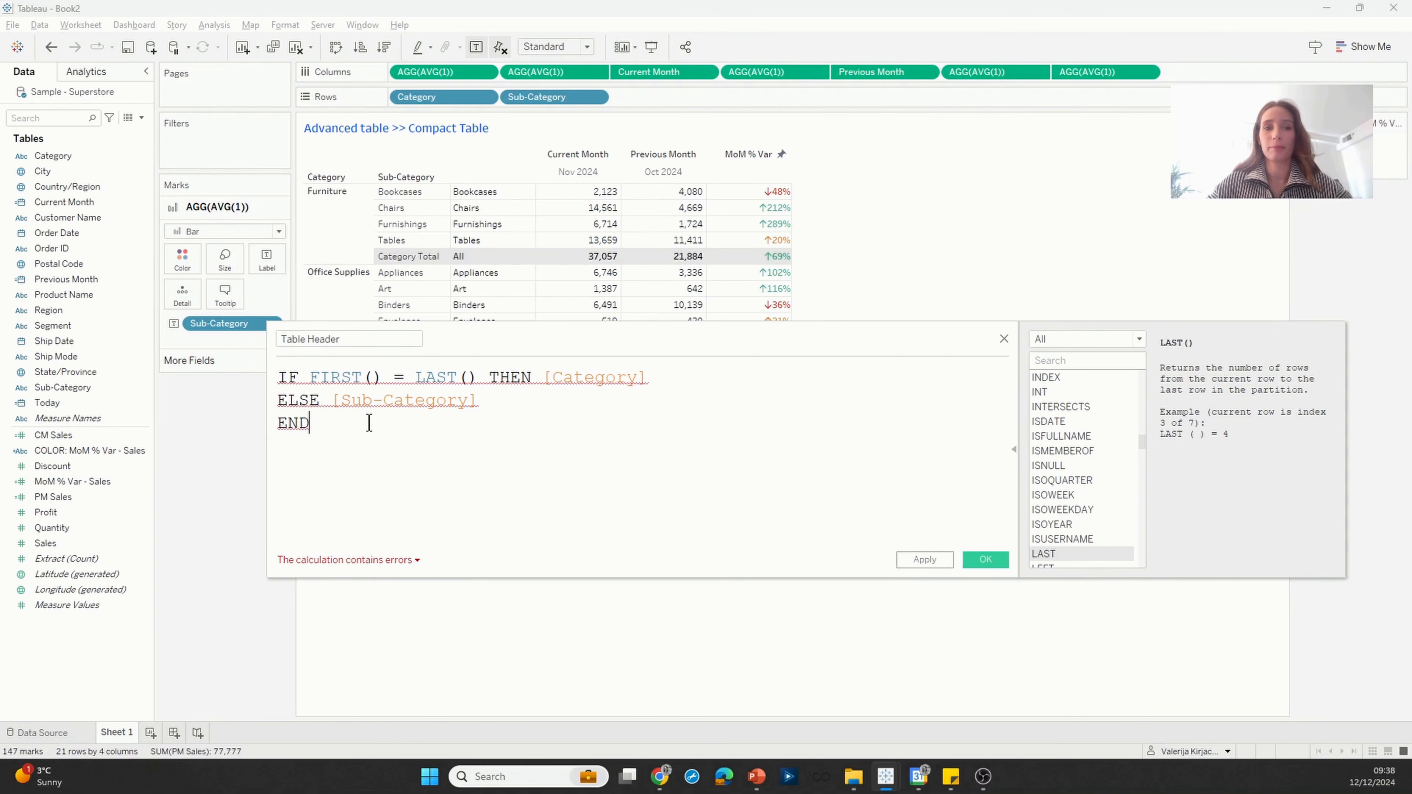
Step: Examine the formula error, the FIRST and LAST function descriptions, and the Category Total row that the condition targets
mouse_move(330, 379)
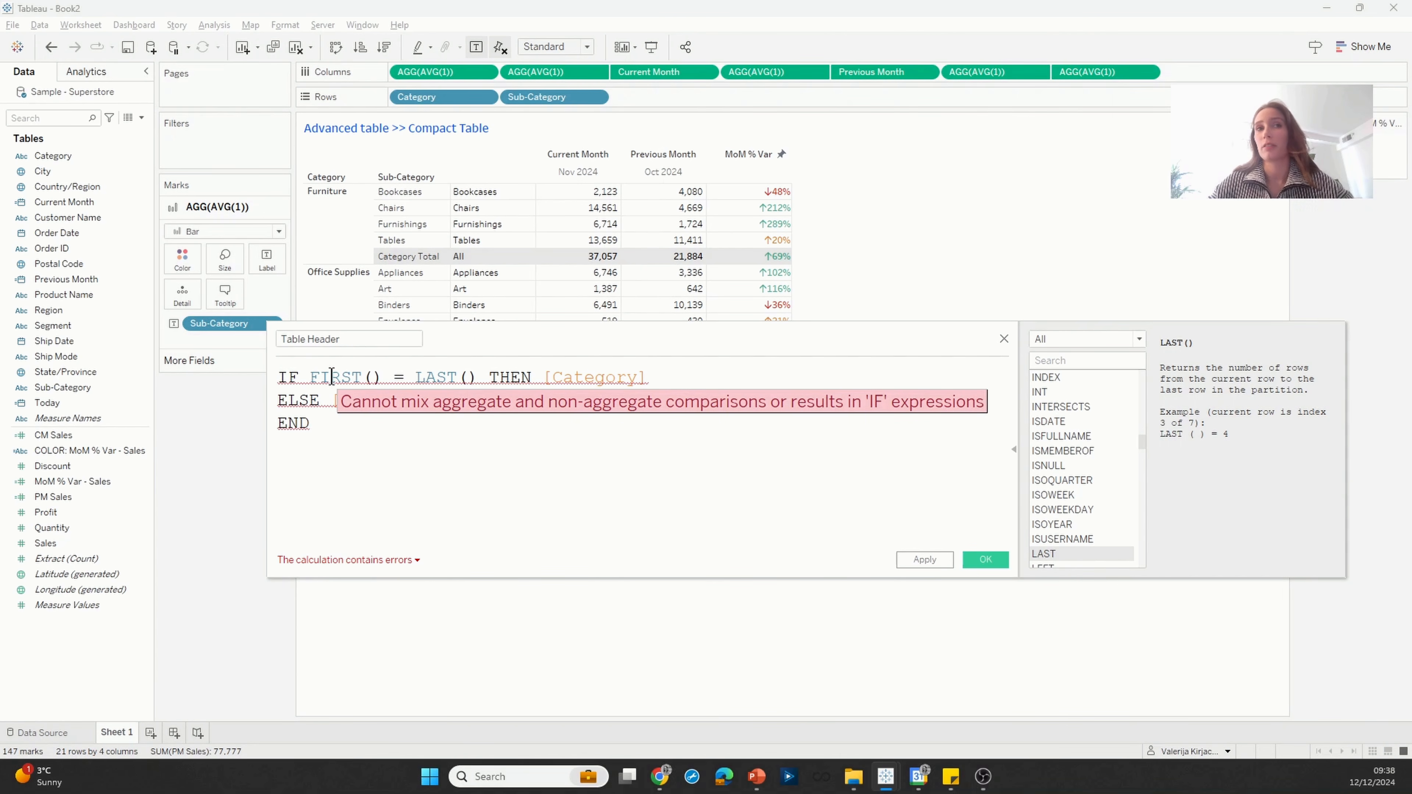
left_click(344, 378)
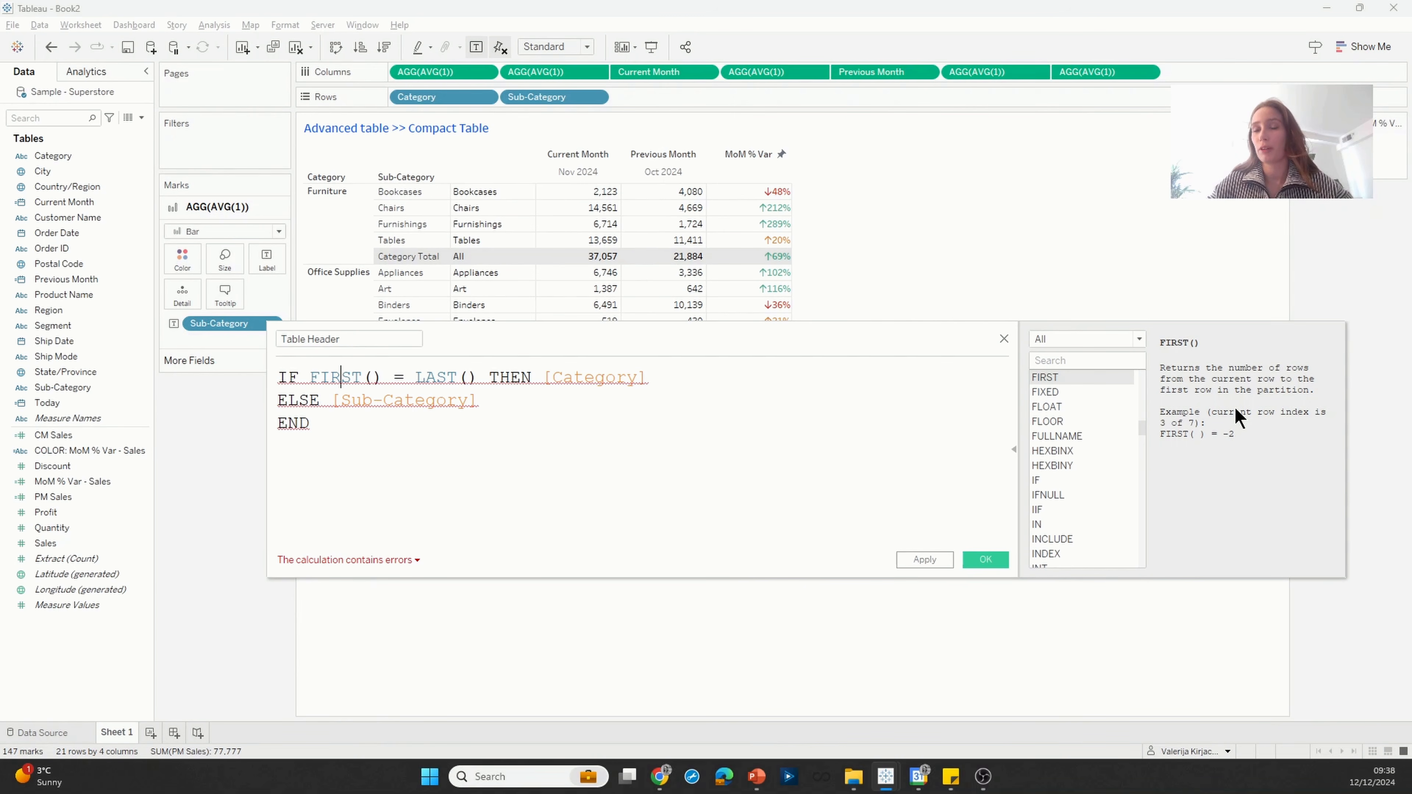
left_click(446, 377)
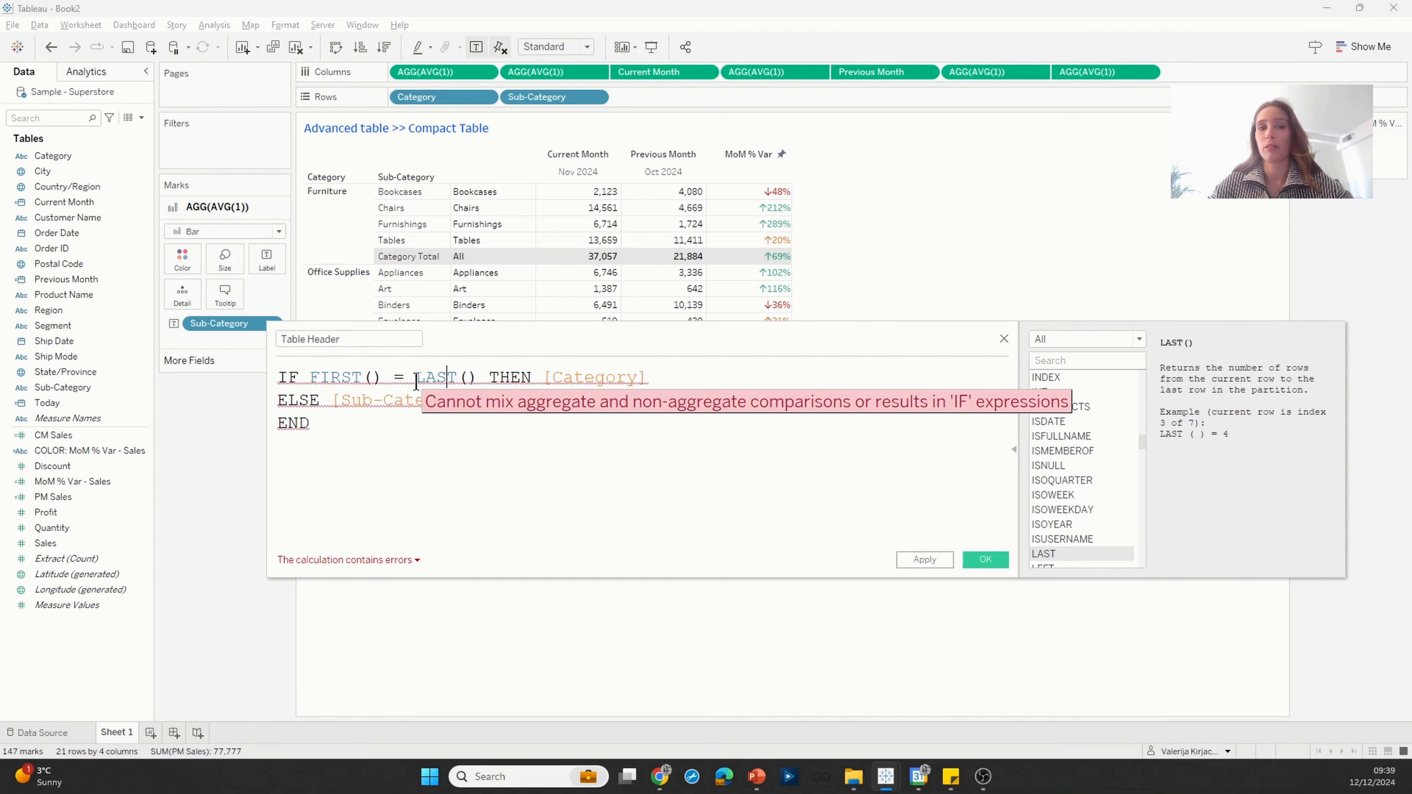
left_click_drag(310, 381, 479, 383)
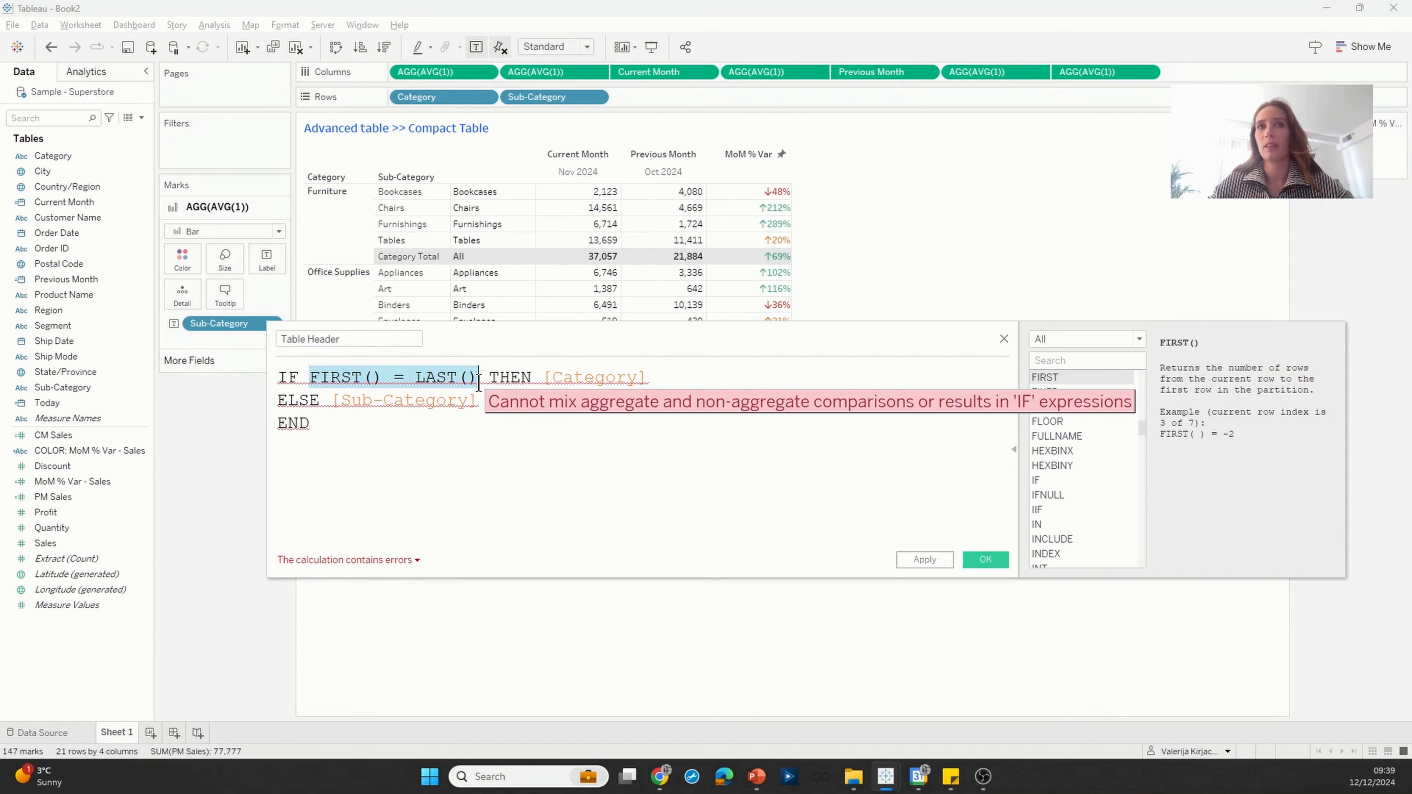
left_click(421, 262)
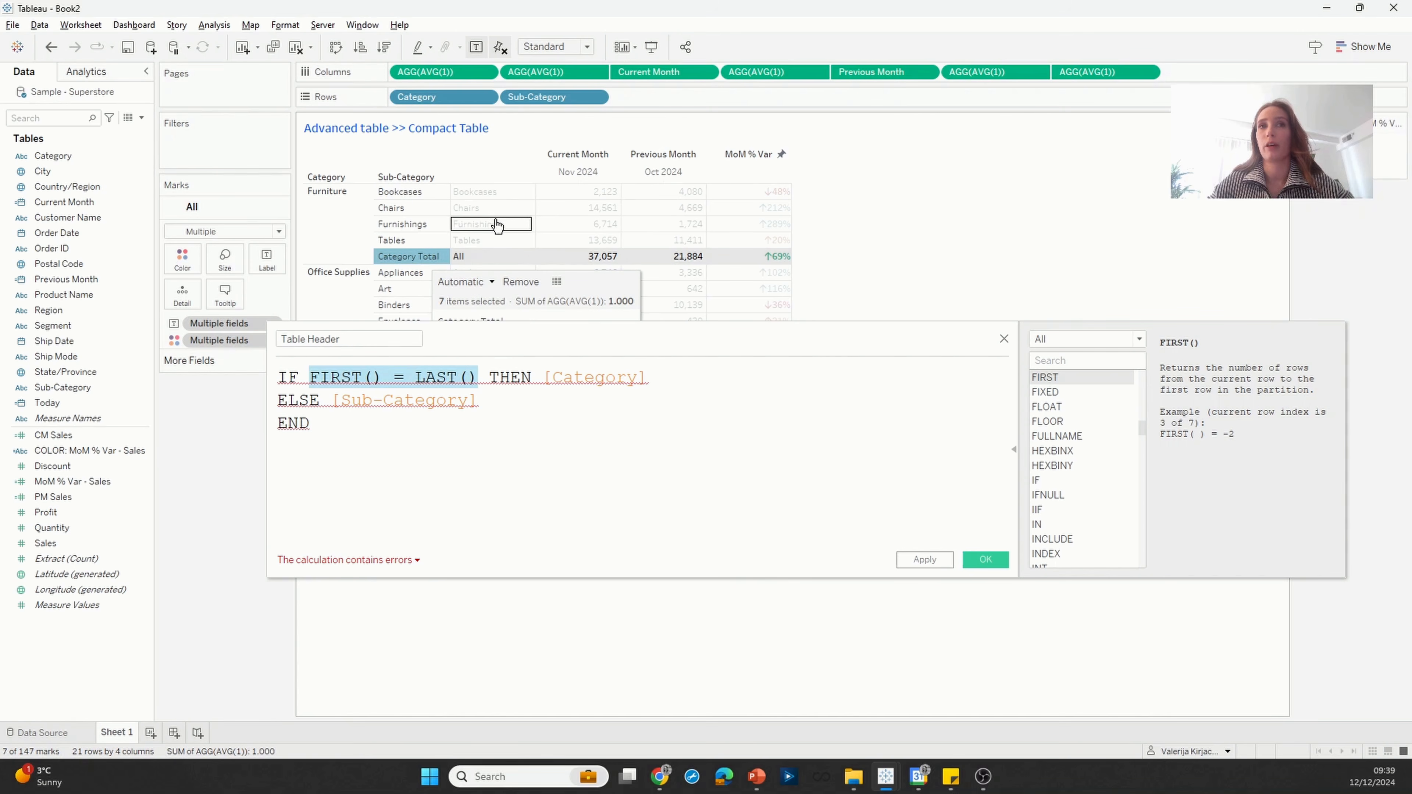
Step: Examine the Bookcases, Tables and Category Total rows under Furniture against the FIRST() = LAST() condition
left_click(506, 193)
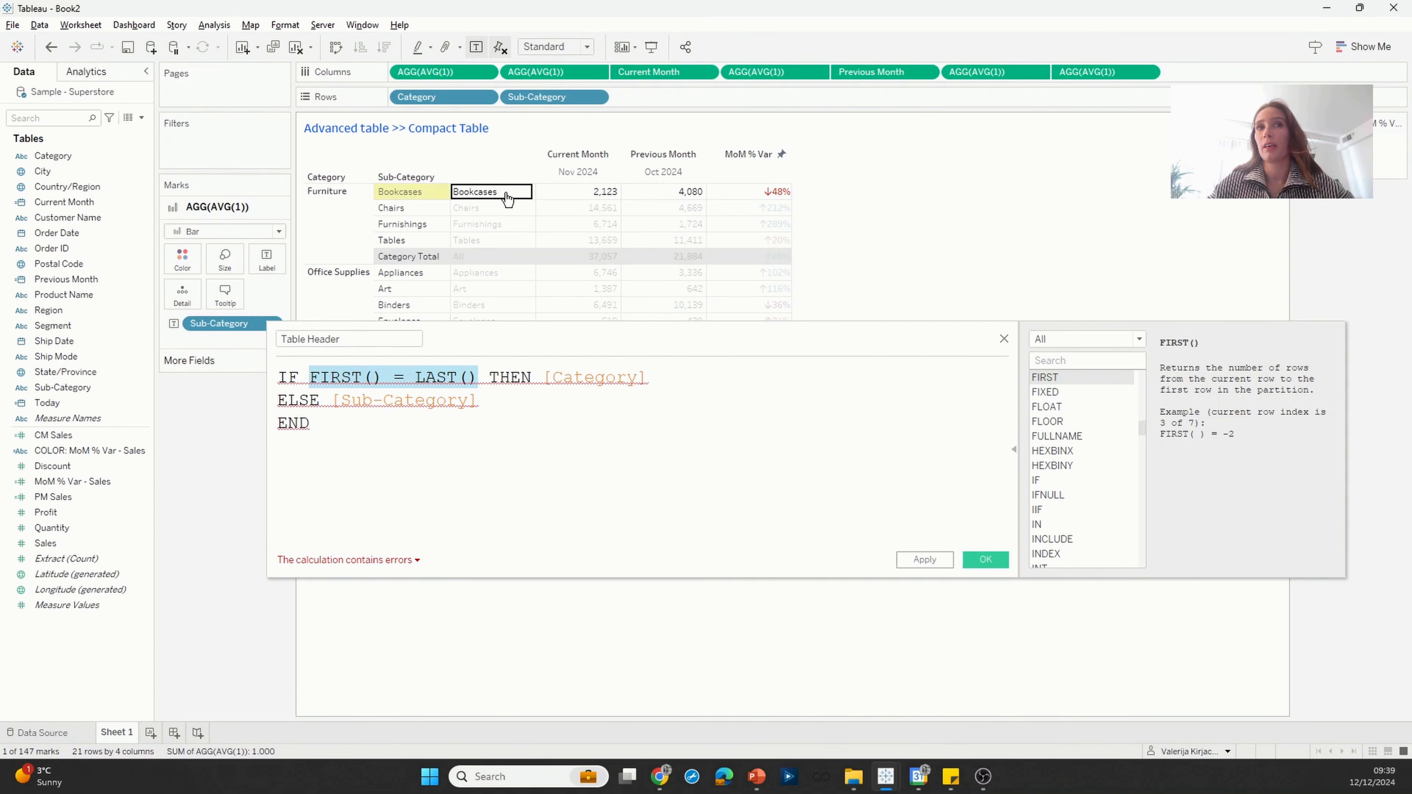
left_click(495, 242)
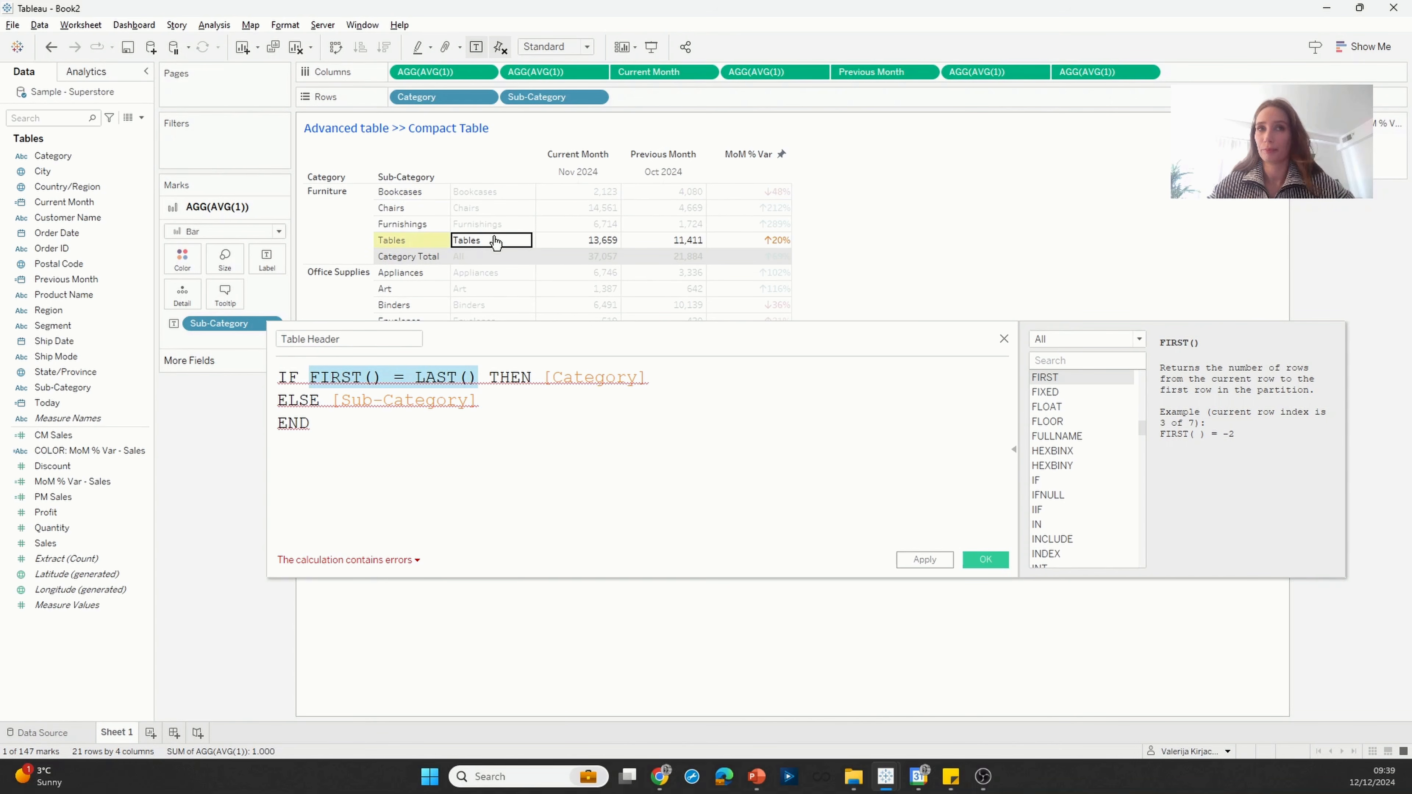
left_click(504, 257)
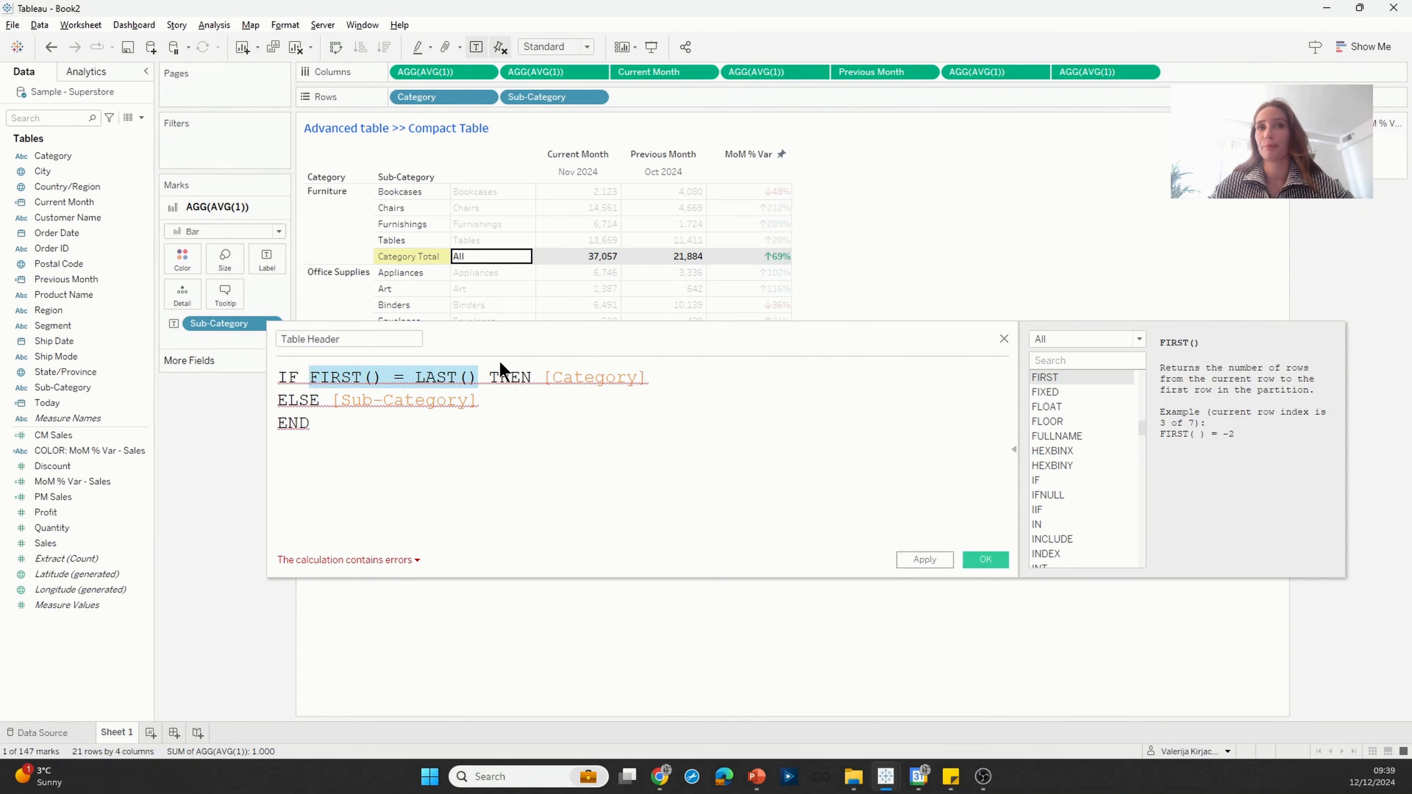
Step: Wrap [Category] in MAX() in the THEN part of the Table Header formula
left_click(495, 378)
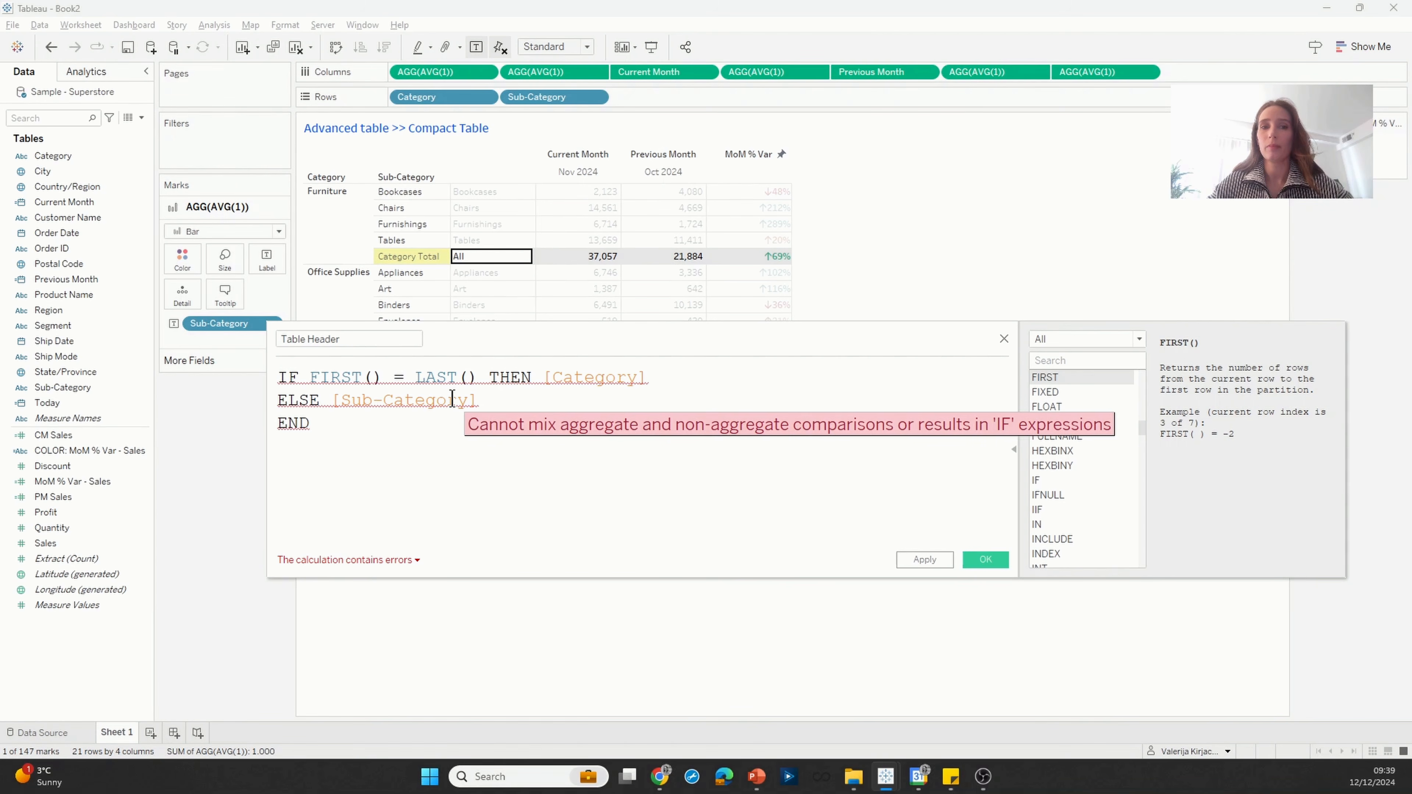
left_click(557, 384)
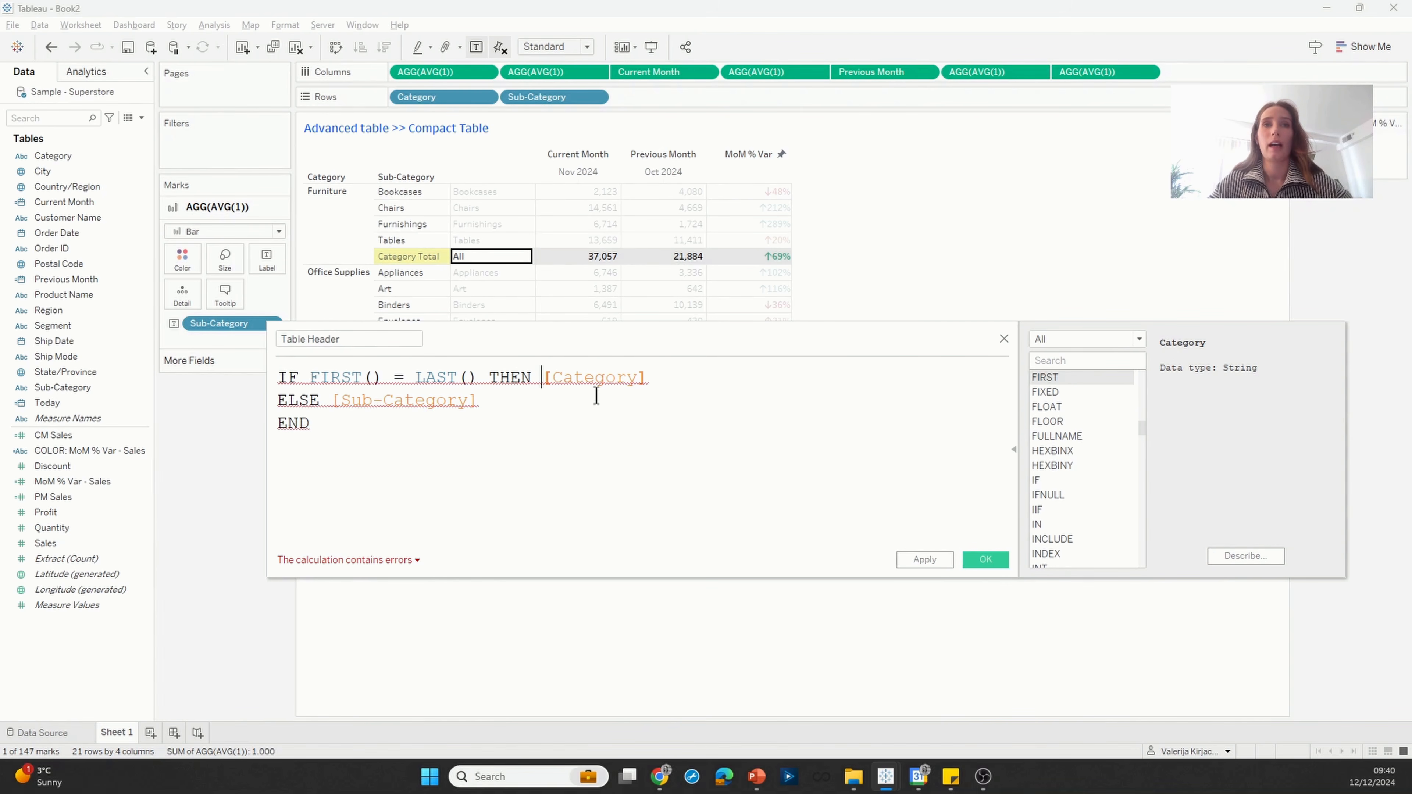
type("MAX(")
key("End")
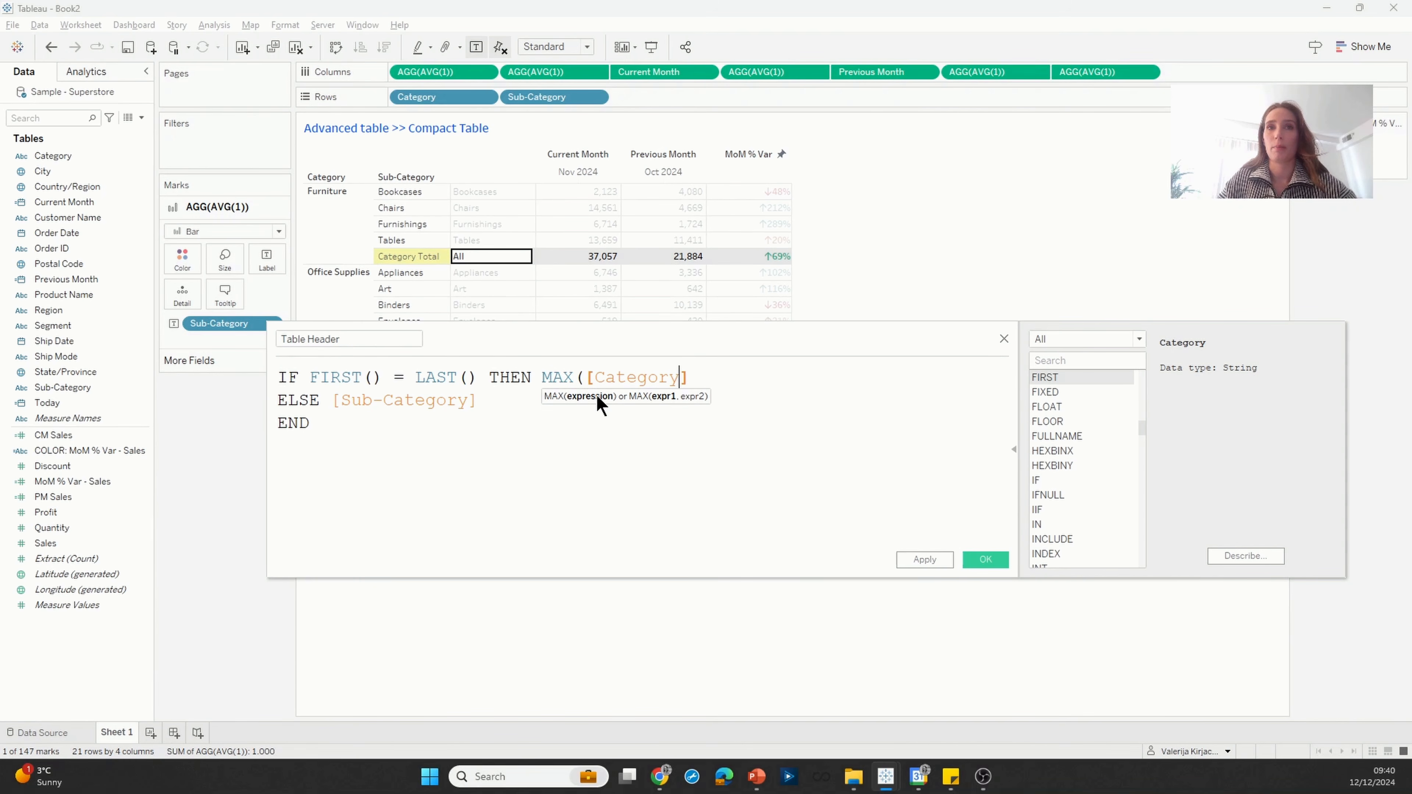
key("End")
type(")")
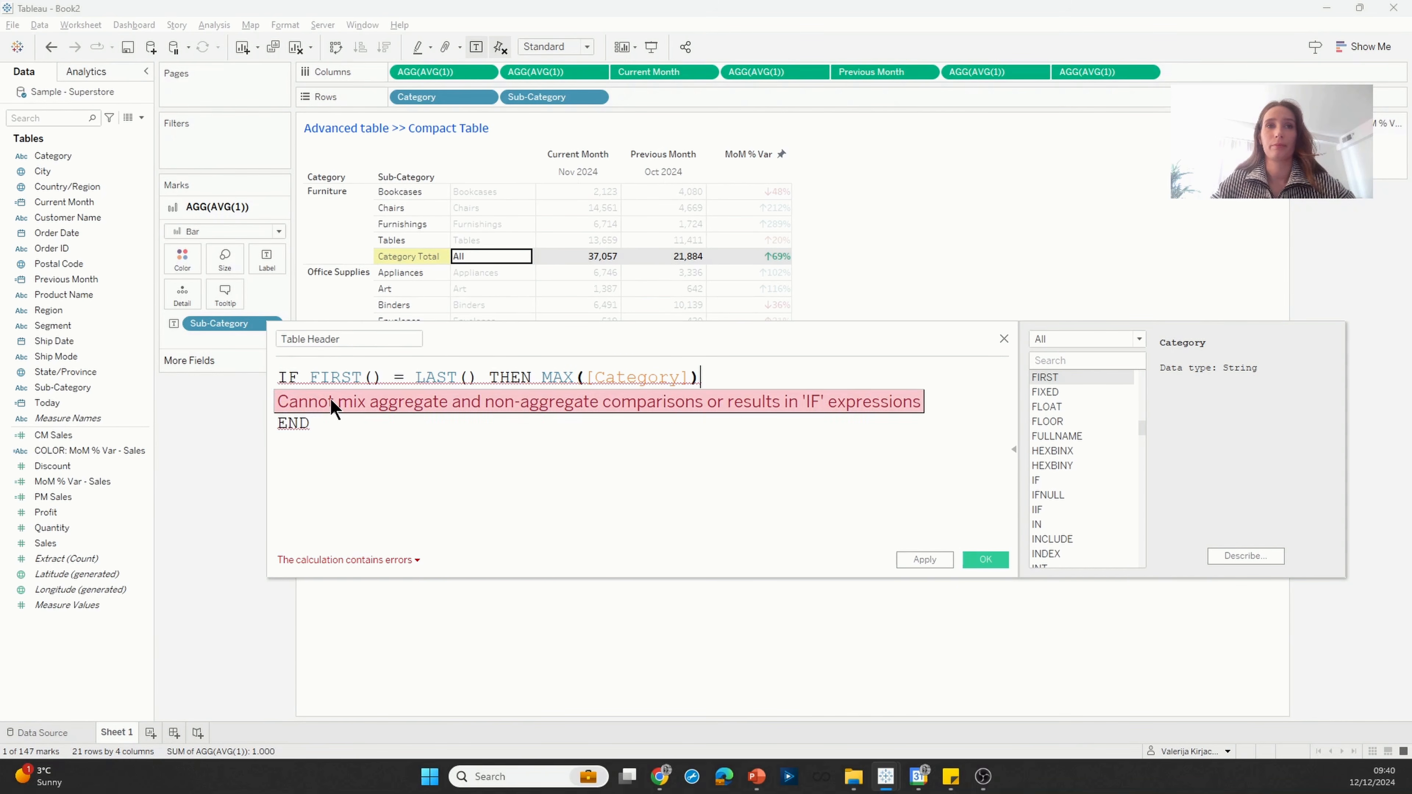
type("MAX(")
Step: Wrap [Sub-Category] in MAX() in the ELSE line of the Table Header formula
key("BackSpace")
key("BackSpace")
key("BackSpace")
key("BackSpace")
left_click(332, 400)
type("MAX(")
key("Right")
key("Right")
key("Right")
key("Right")
key("End")
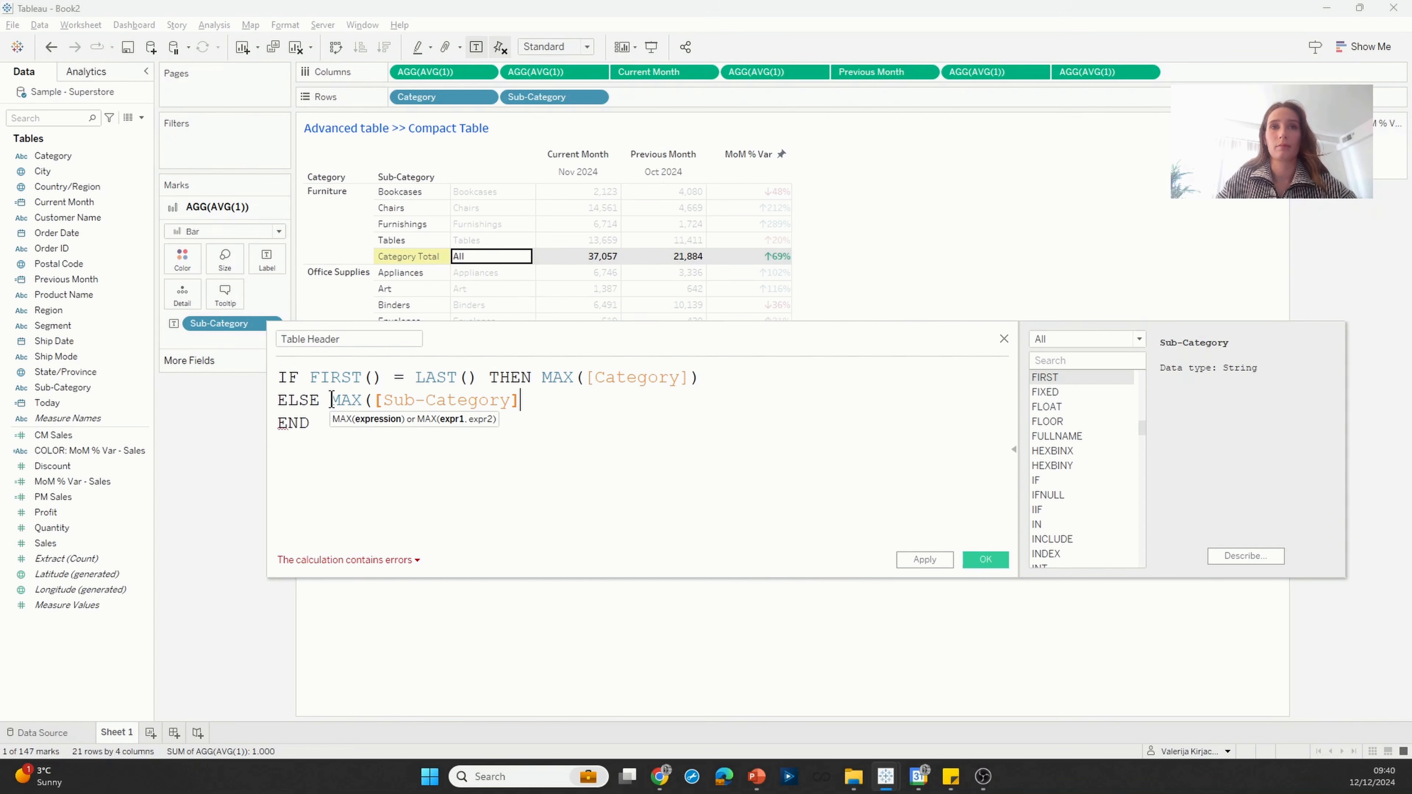
type(")")
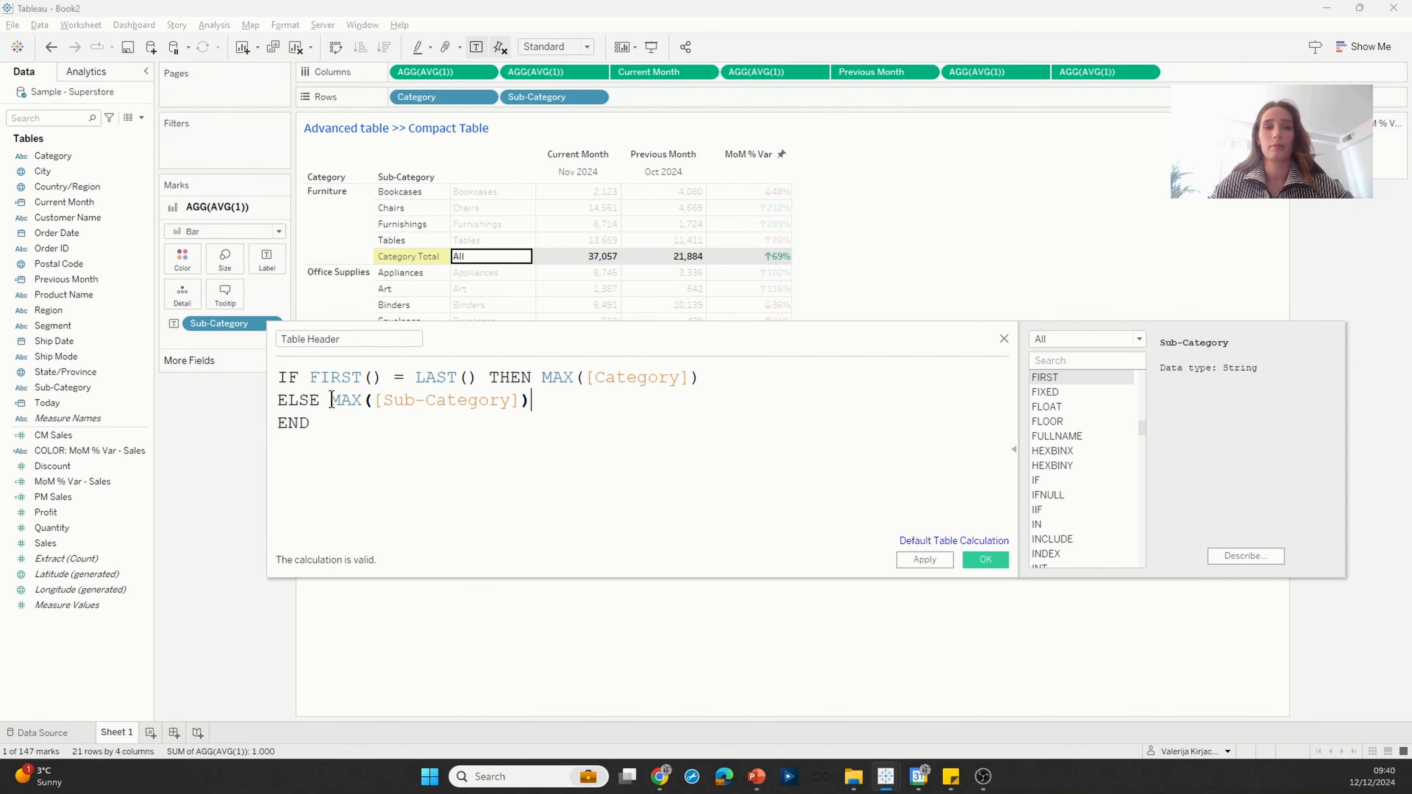
Step: Save the Table Header calculation and use it as the AGG(AVG(1)) label in place of Sub-Category
left_click(981, 561)
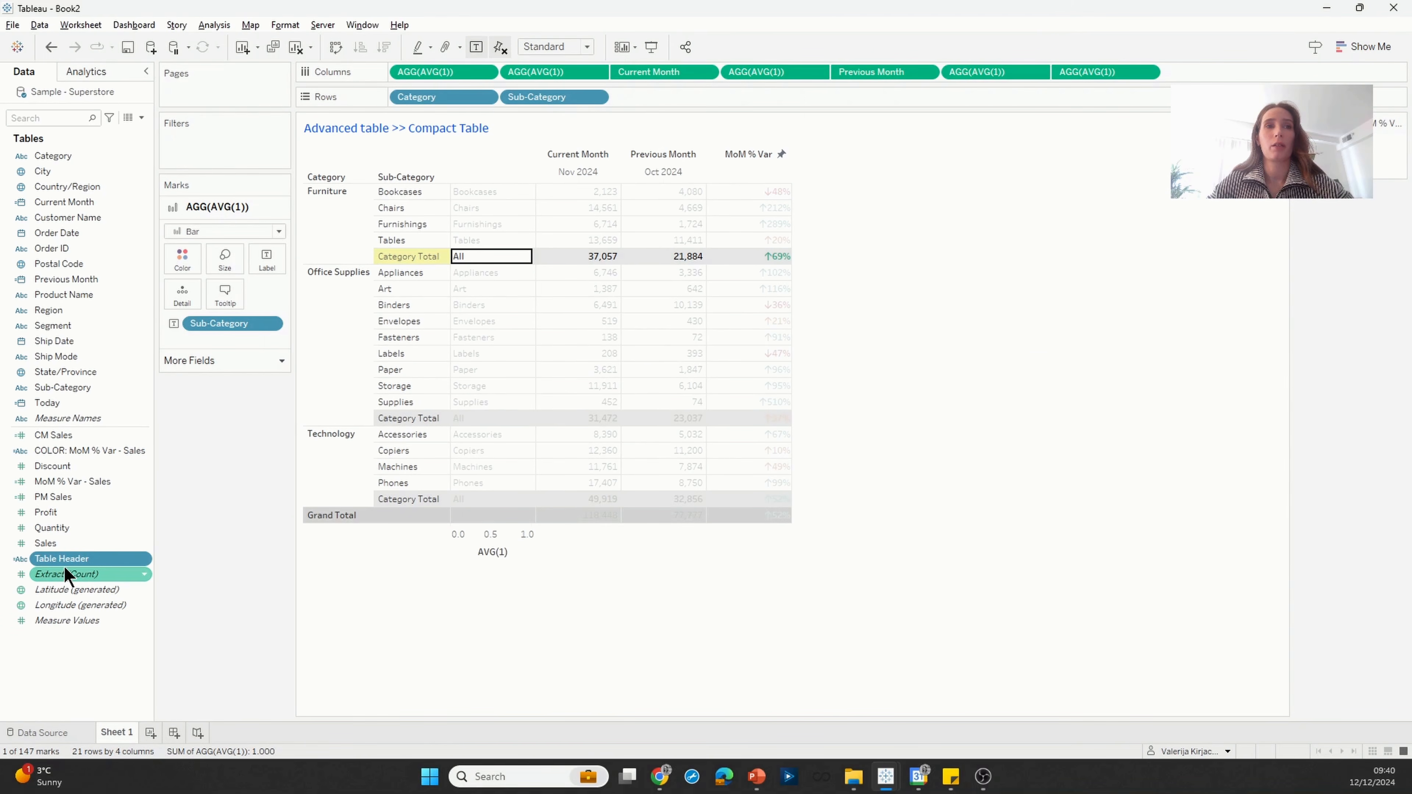
left_click_drag(65, 562, 217, 325)
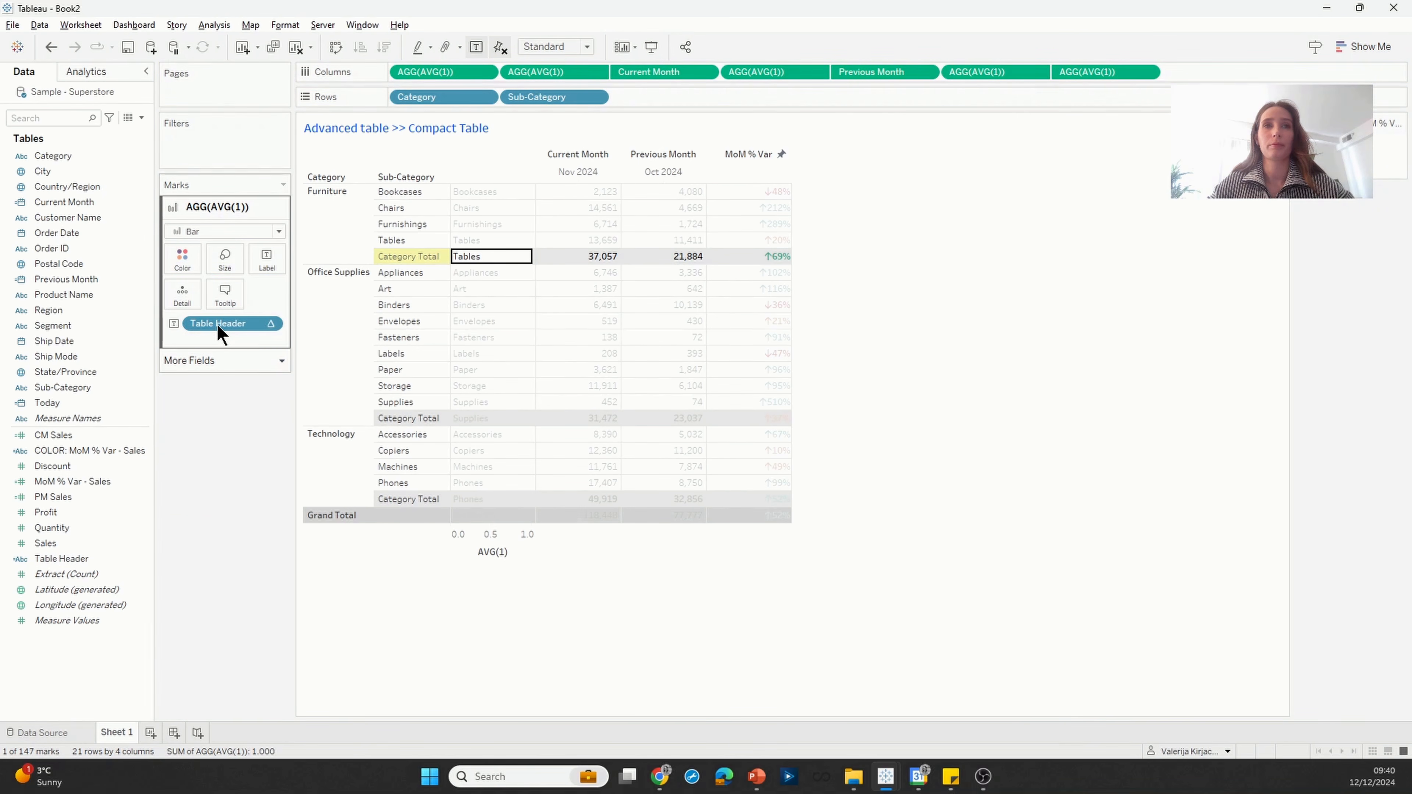
left_click(797, 316)
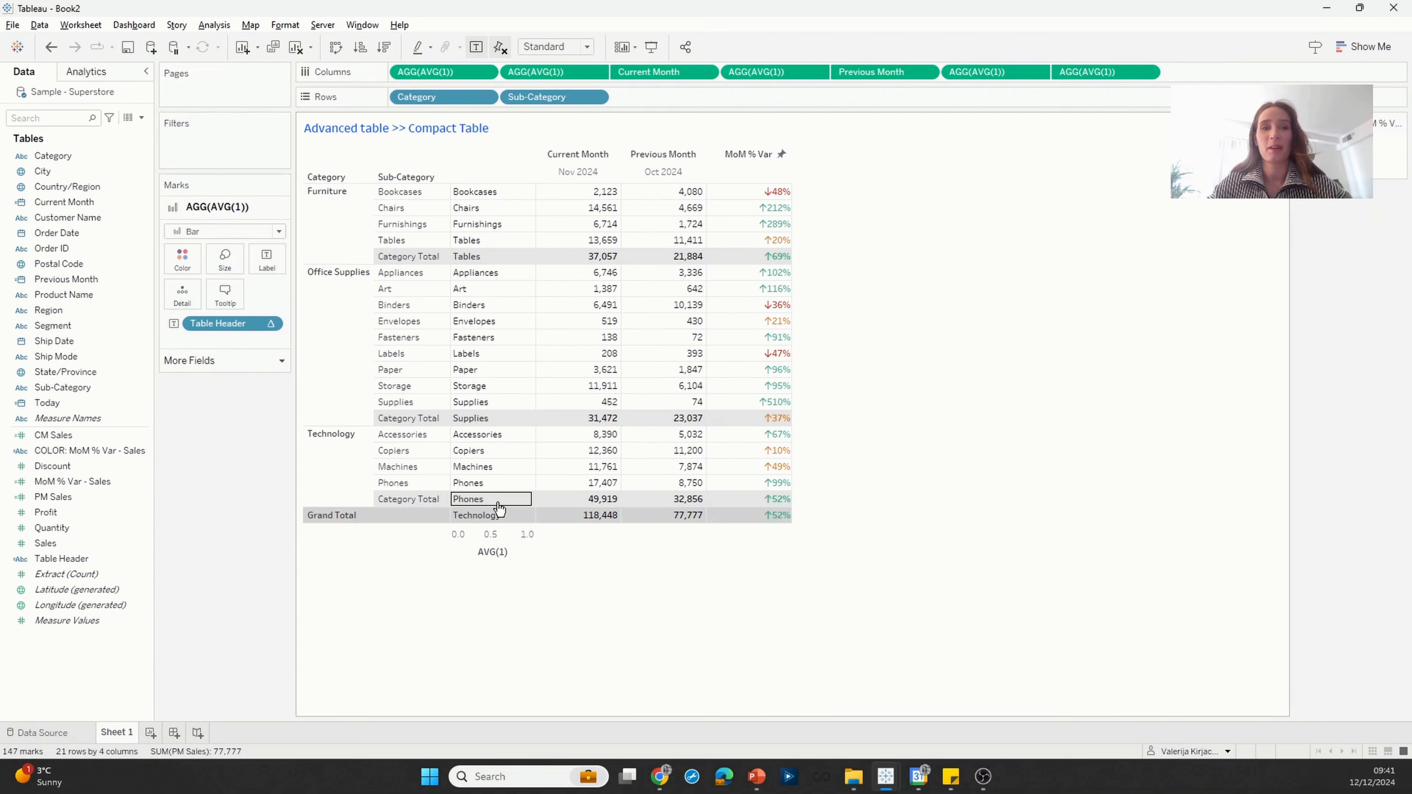
Step: Set the Table Header table calculation to compute using Specific Dimensions with Category excluded and only Sub-Category included
left_click(273, 324)
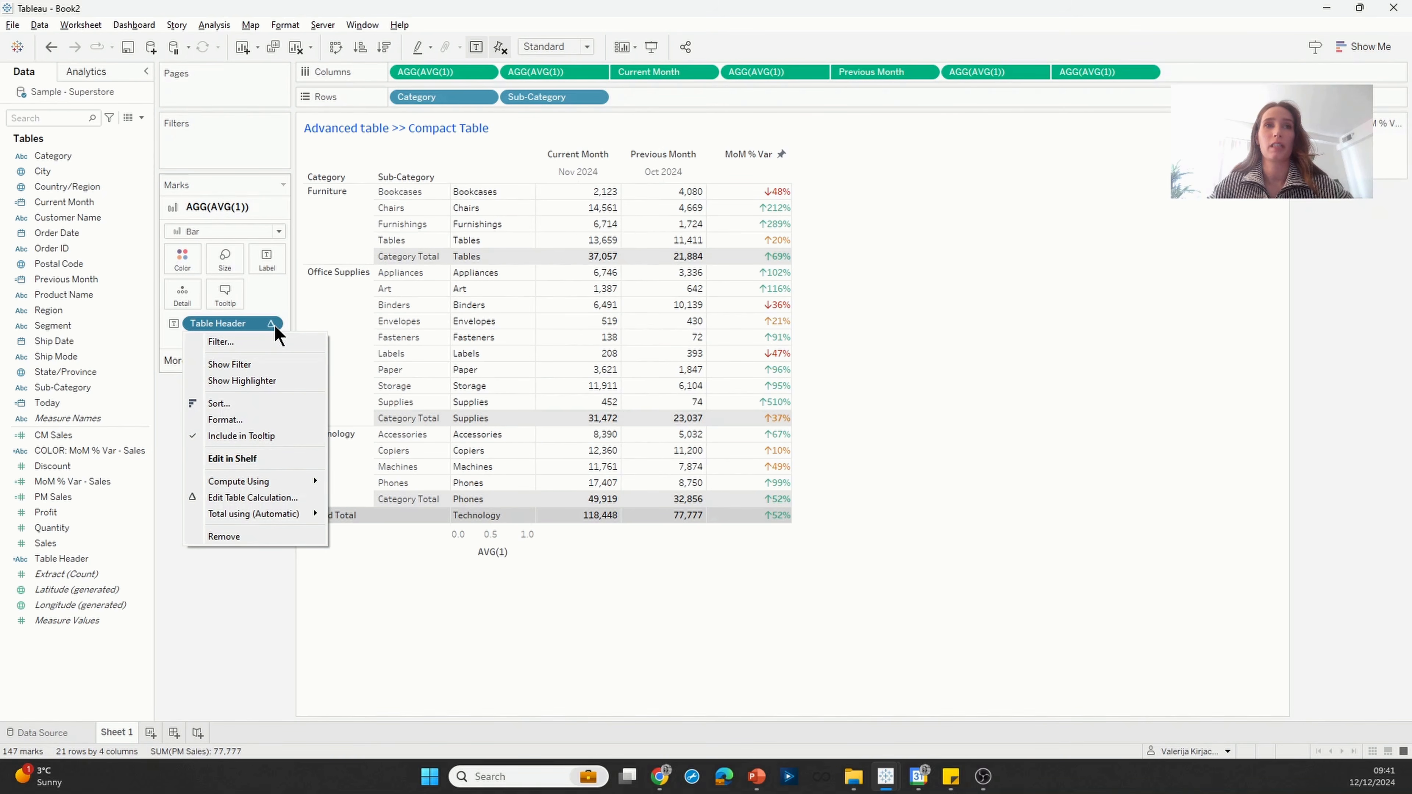
left_click(277, 497)
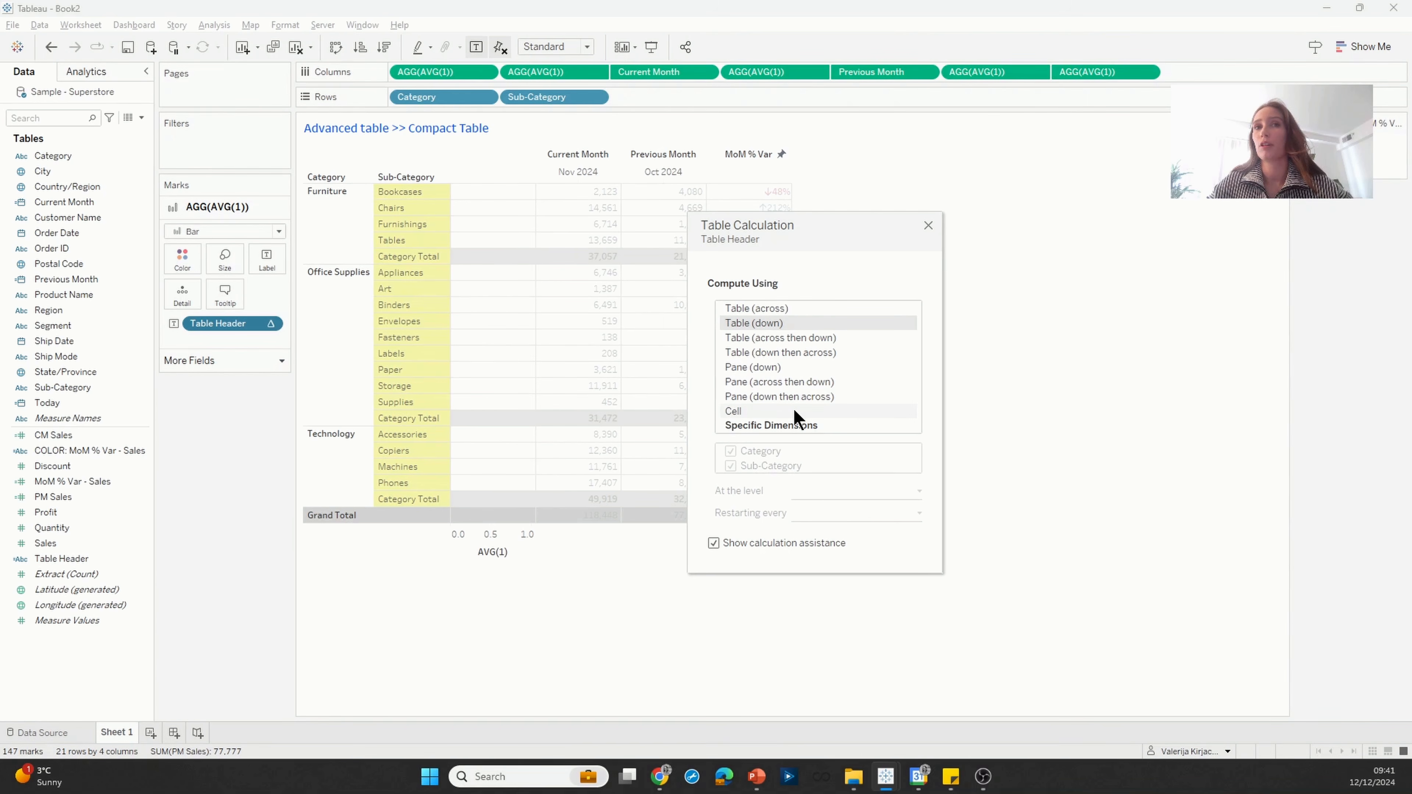
left_click(804, 429)
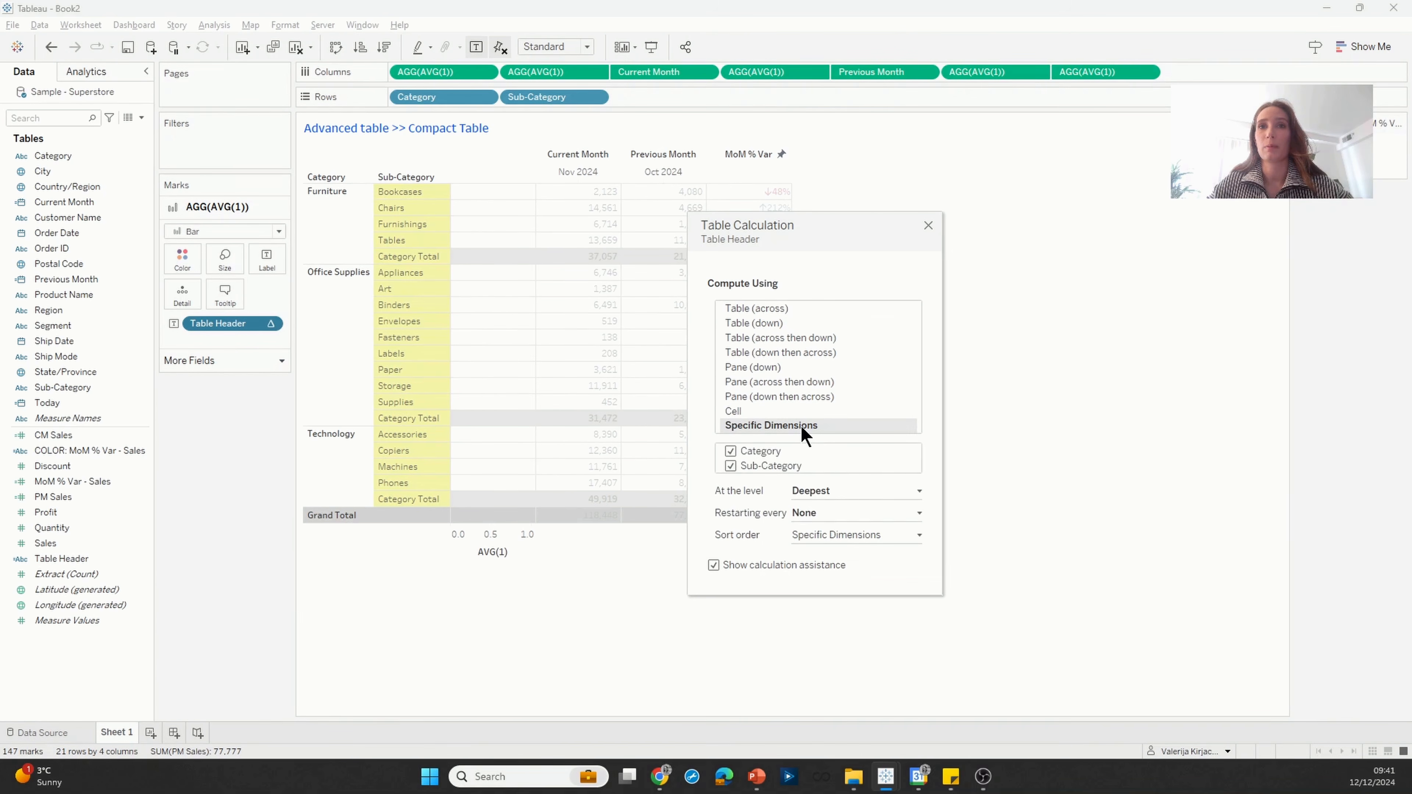
left_click(731, 452)
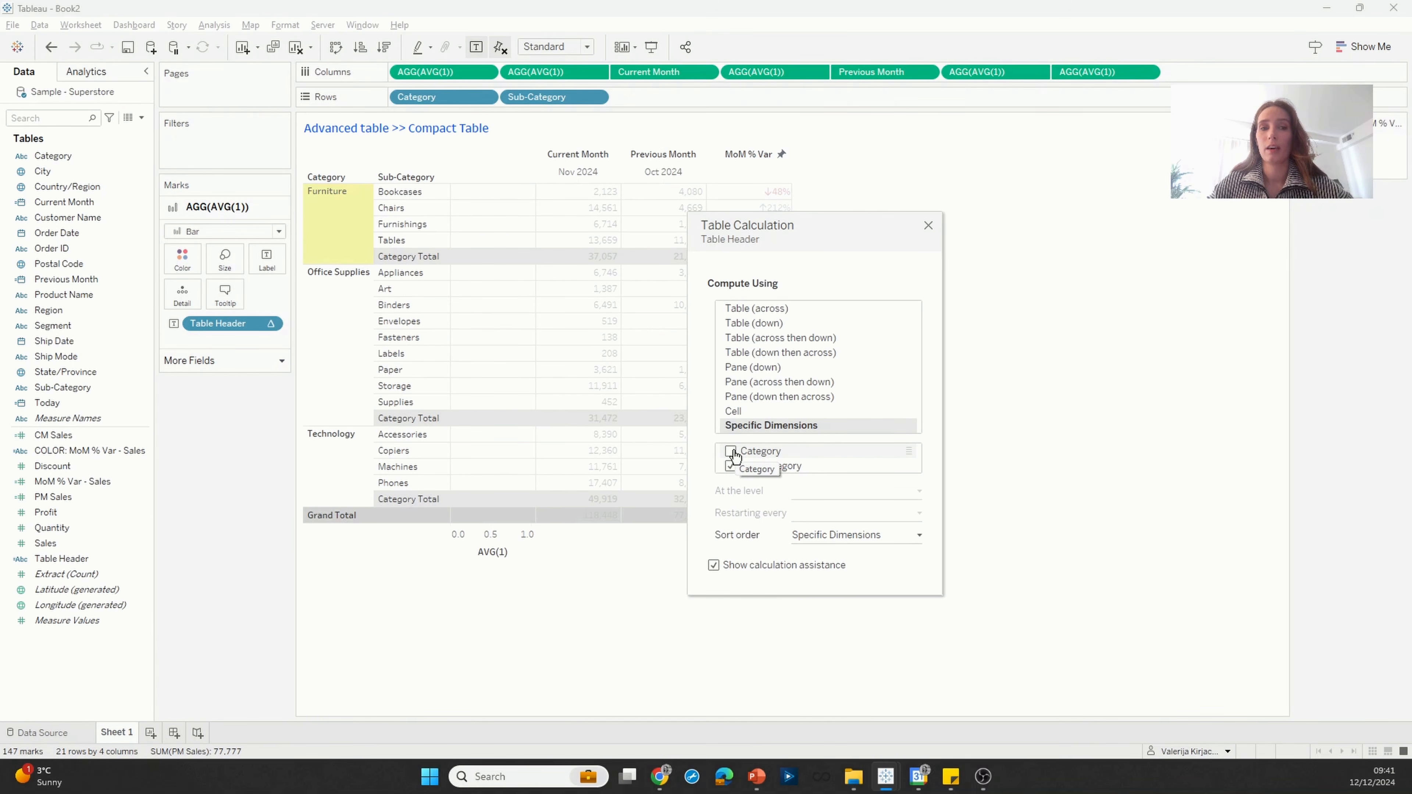
left_click(928, 225)
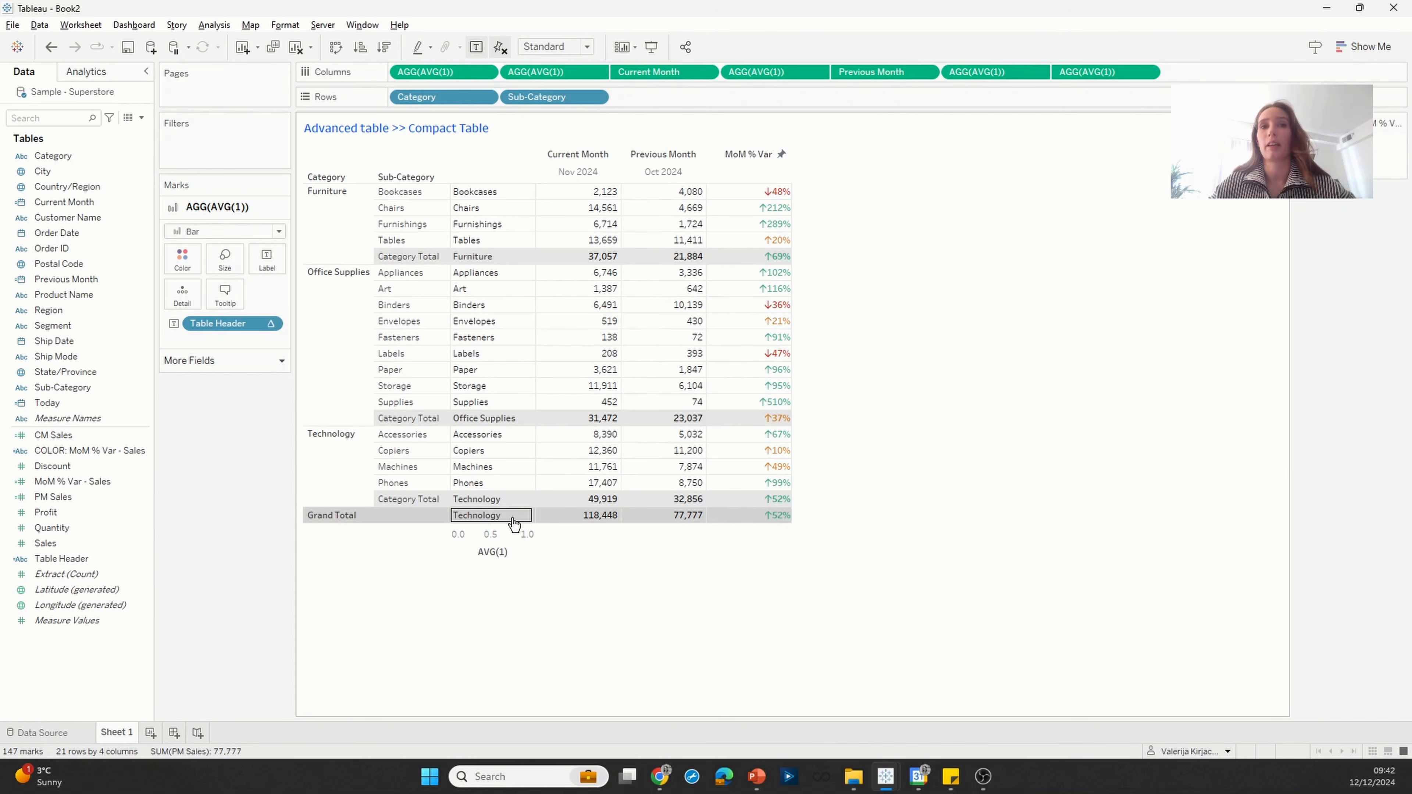
Step: Start a new calculated field named "Table Header inc. Grand Totals"
left_click(142, 118)
left_click(74, 133)
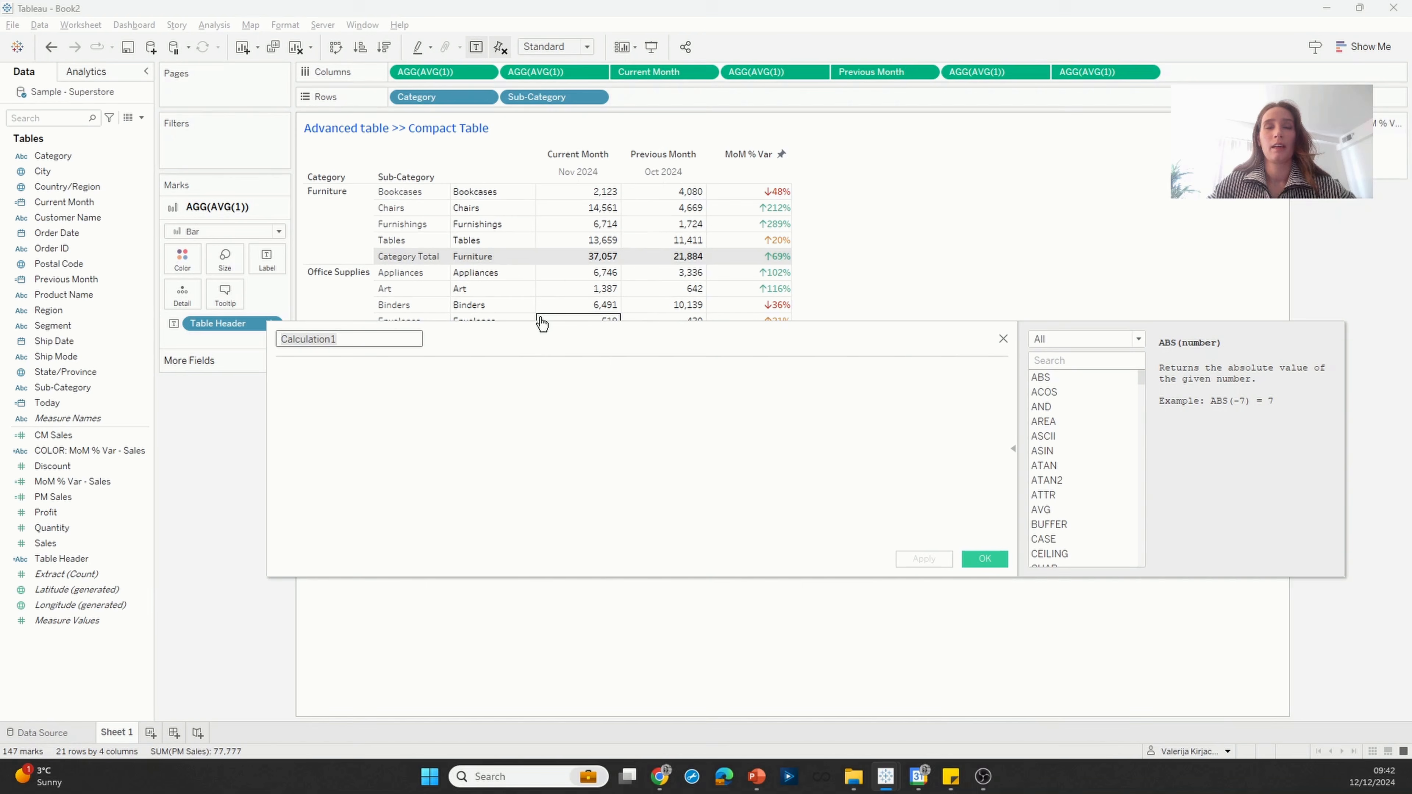
type("Ta")
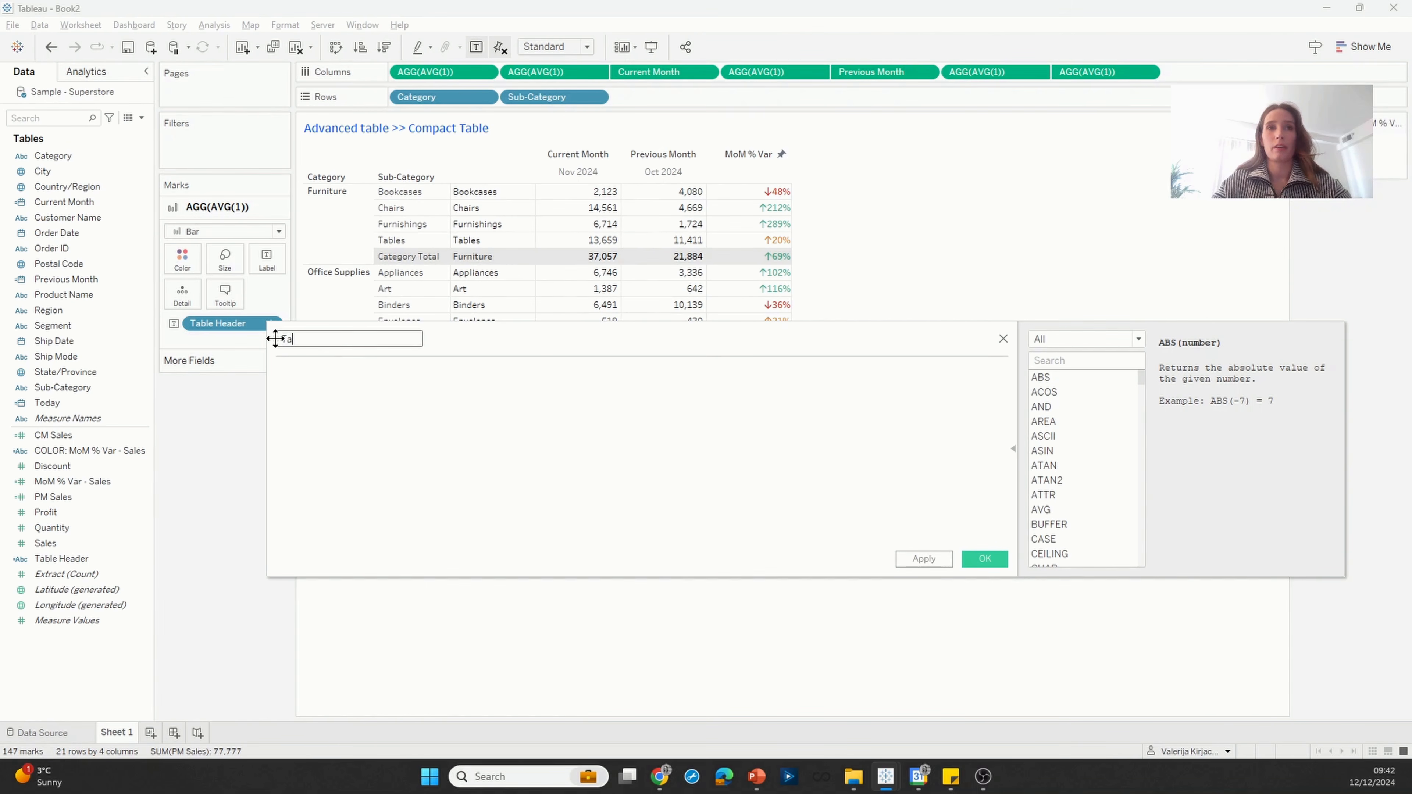
type("ble Headr")
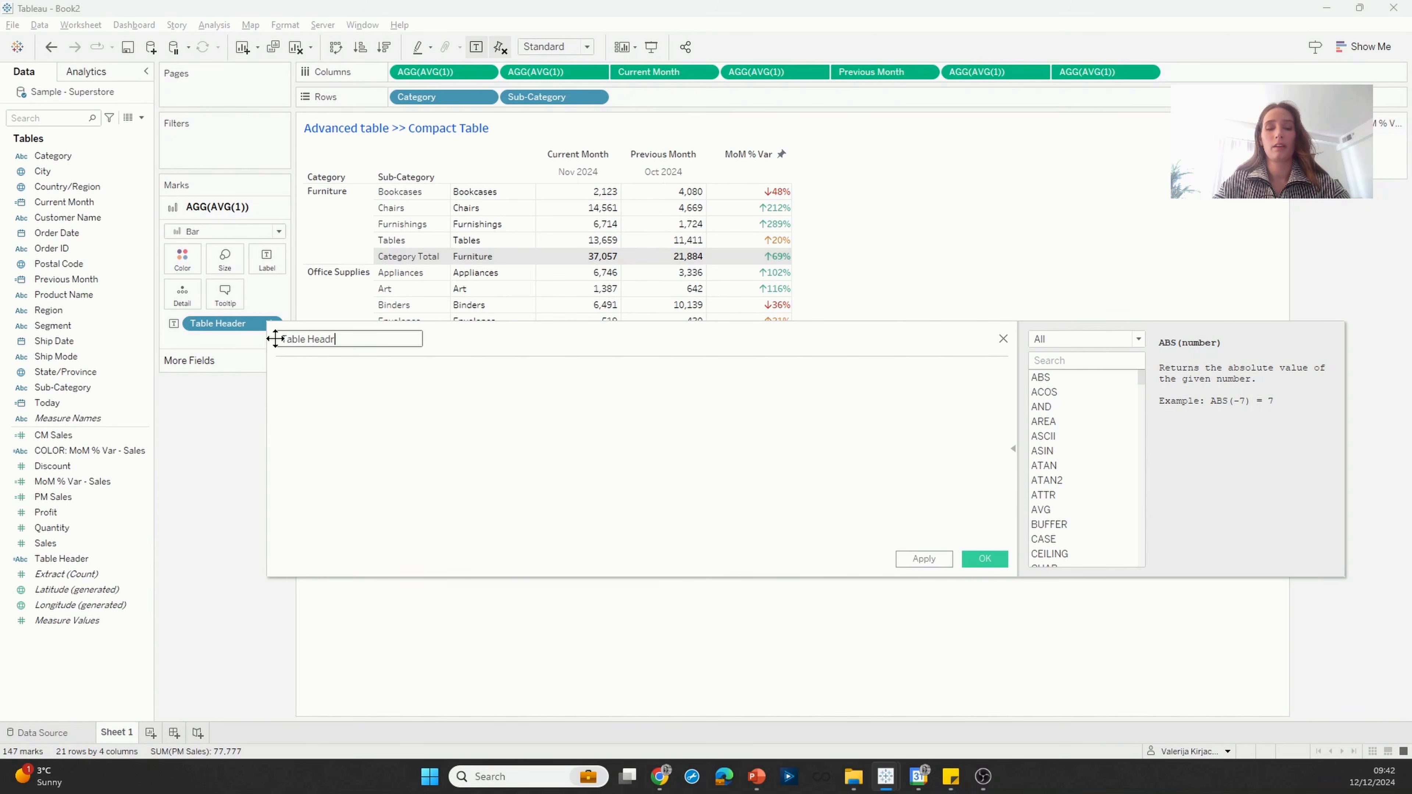
key("BackSpace")
type("er in")
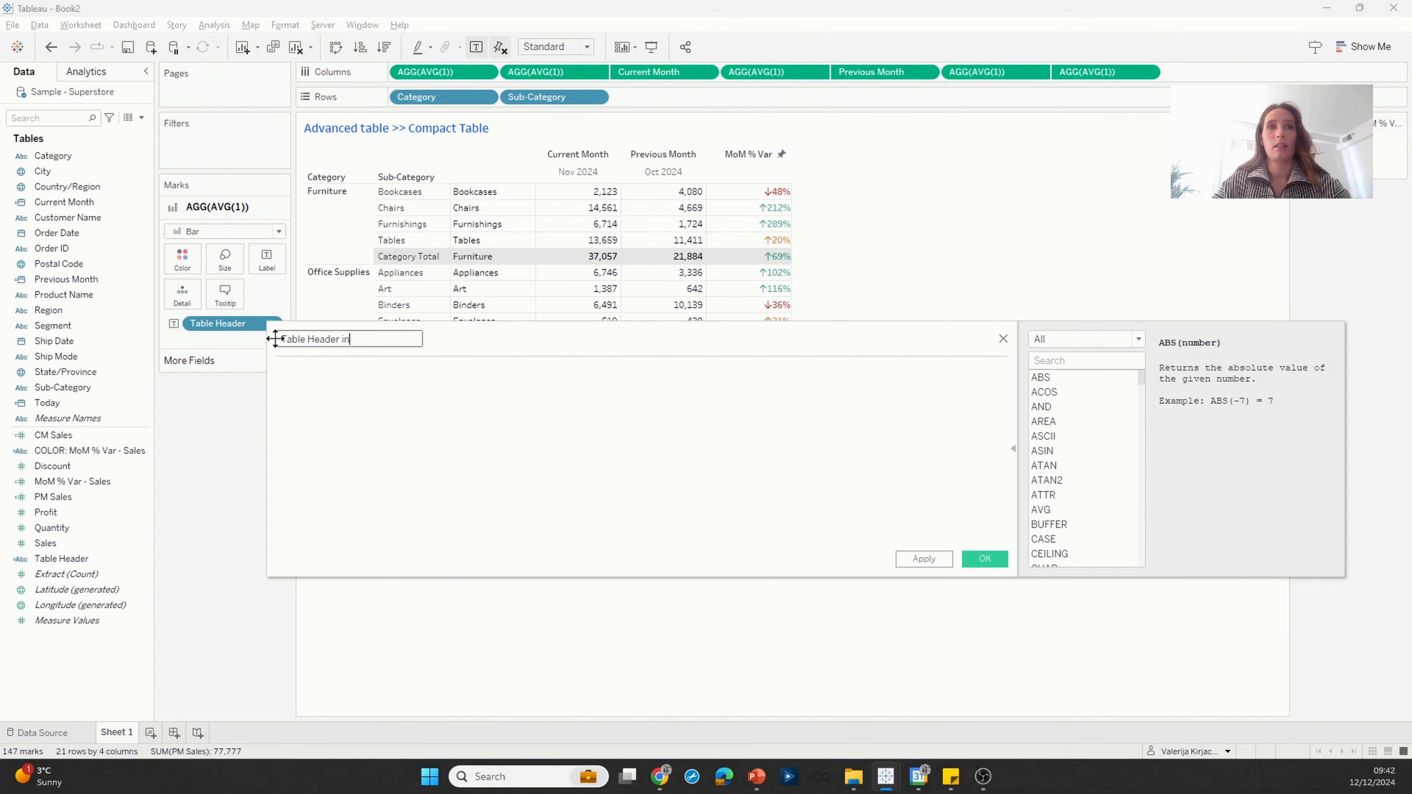
type("c. Grand")
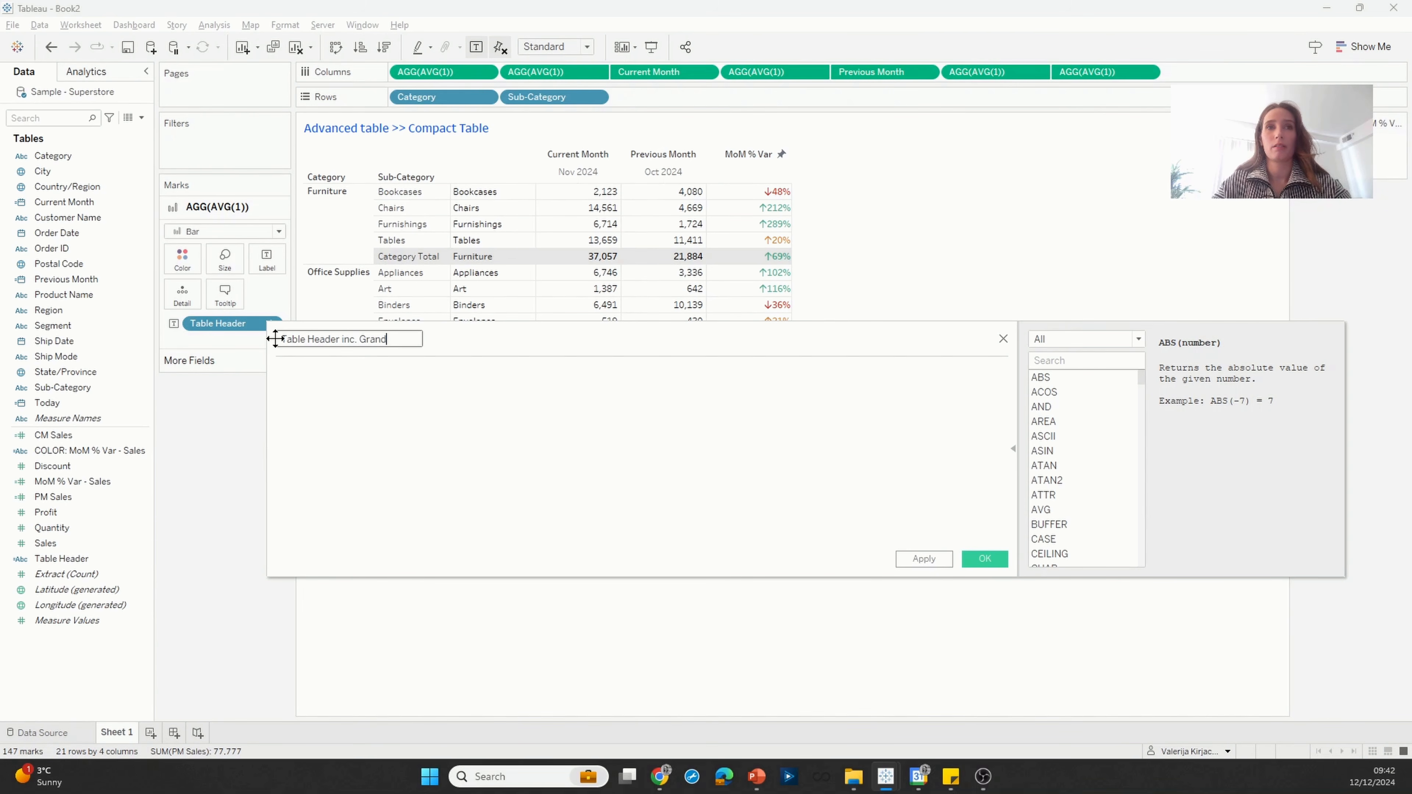
type(" Totals")
Step: Enter the first formula line of Table Header inc. Grand Totals: IF FIRST() = LAST() THEN 'TOTAL'
left_click(410, 442)
left_click(411, 442)
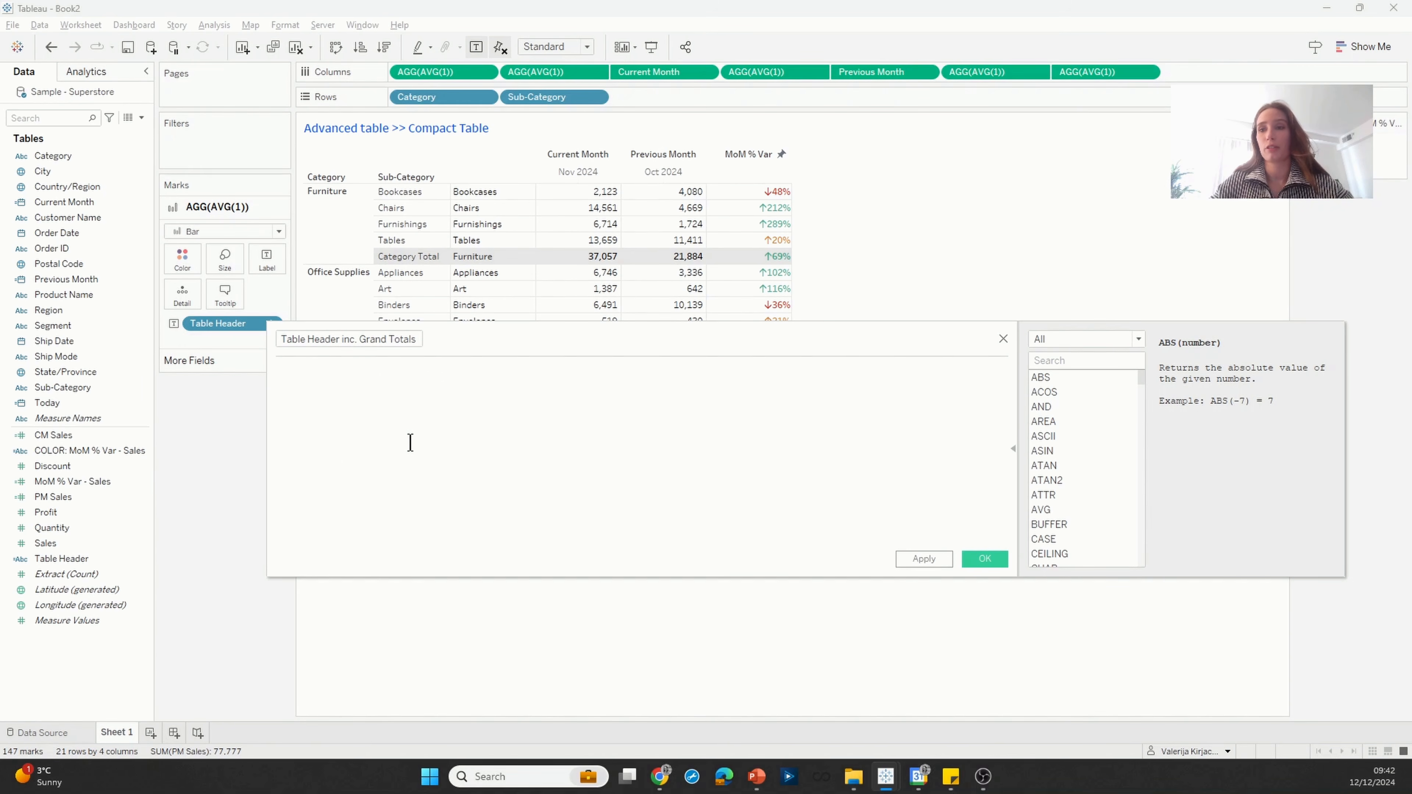
type("I")
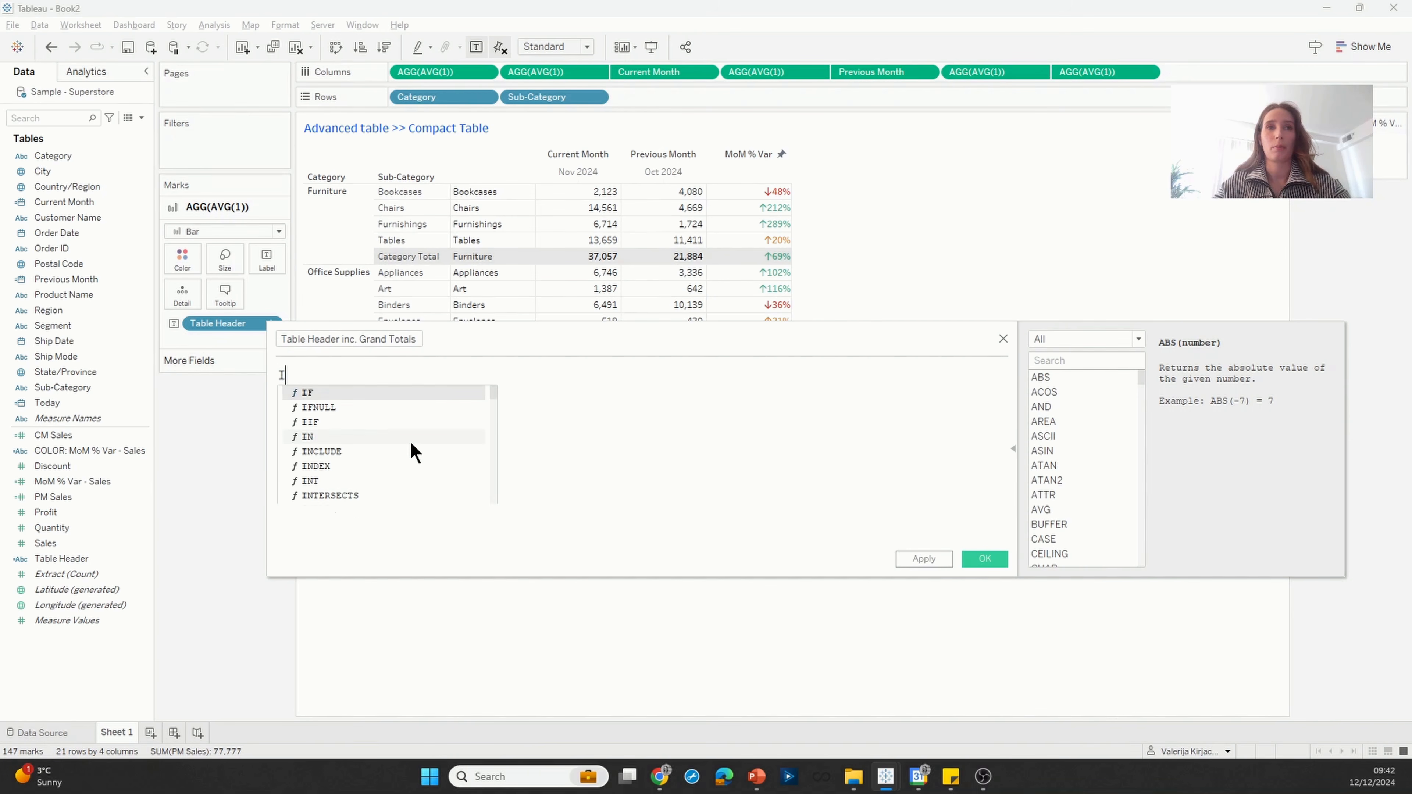
type("F fir")
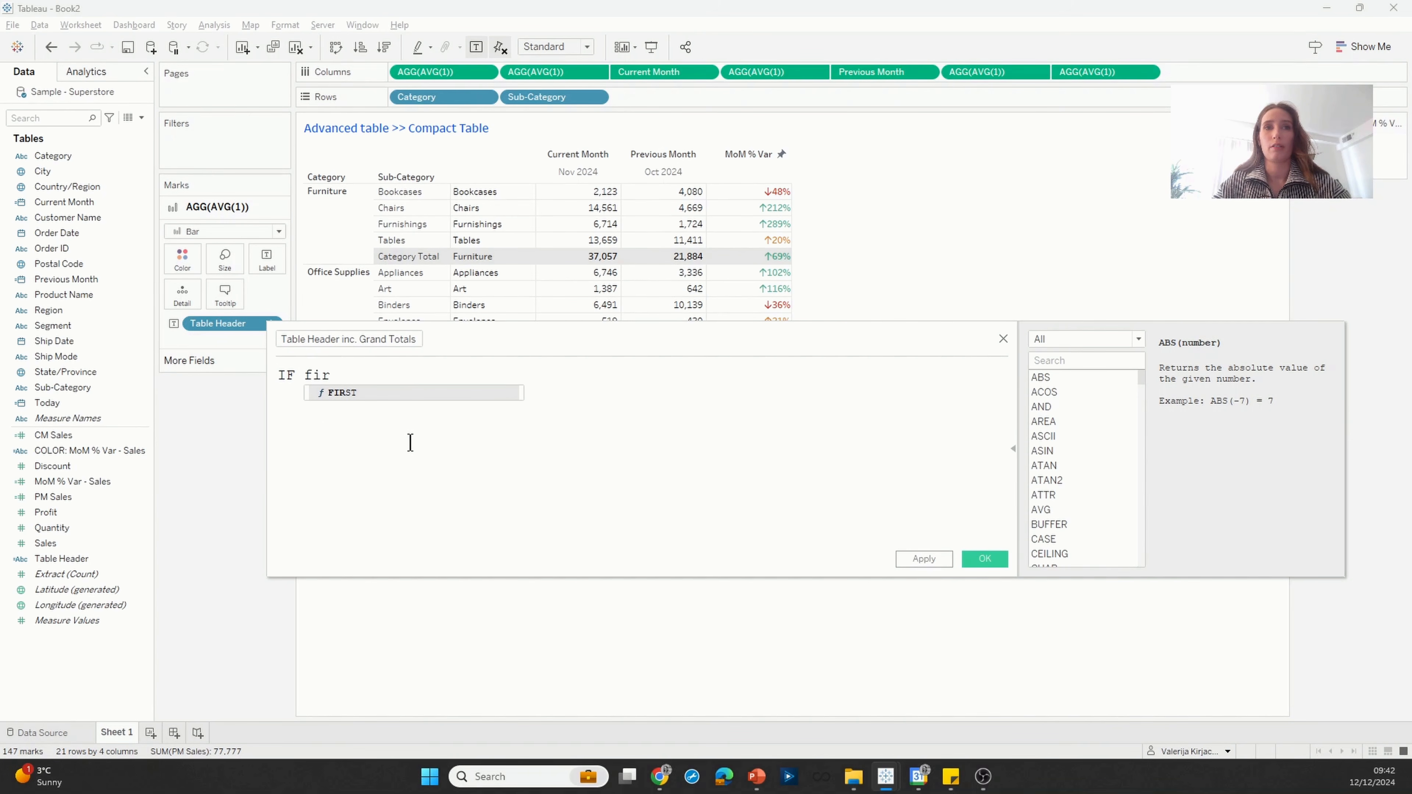
key("Return")
type("= la")
key("Return")
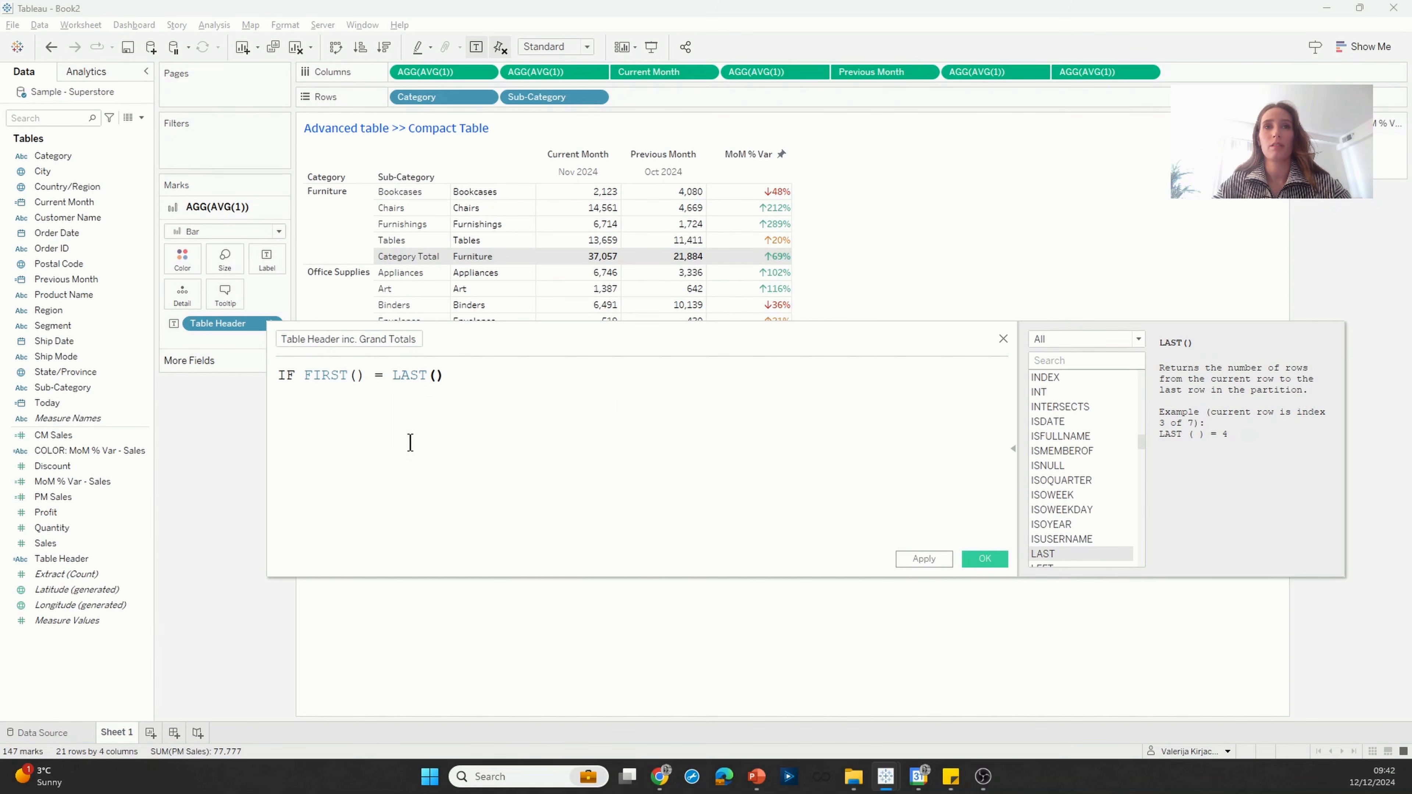
type("THEN")
type(" '")
type("TOTLA")
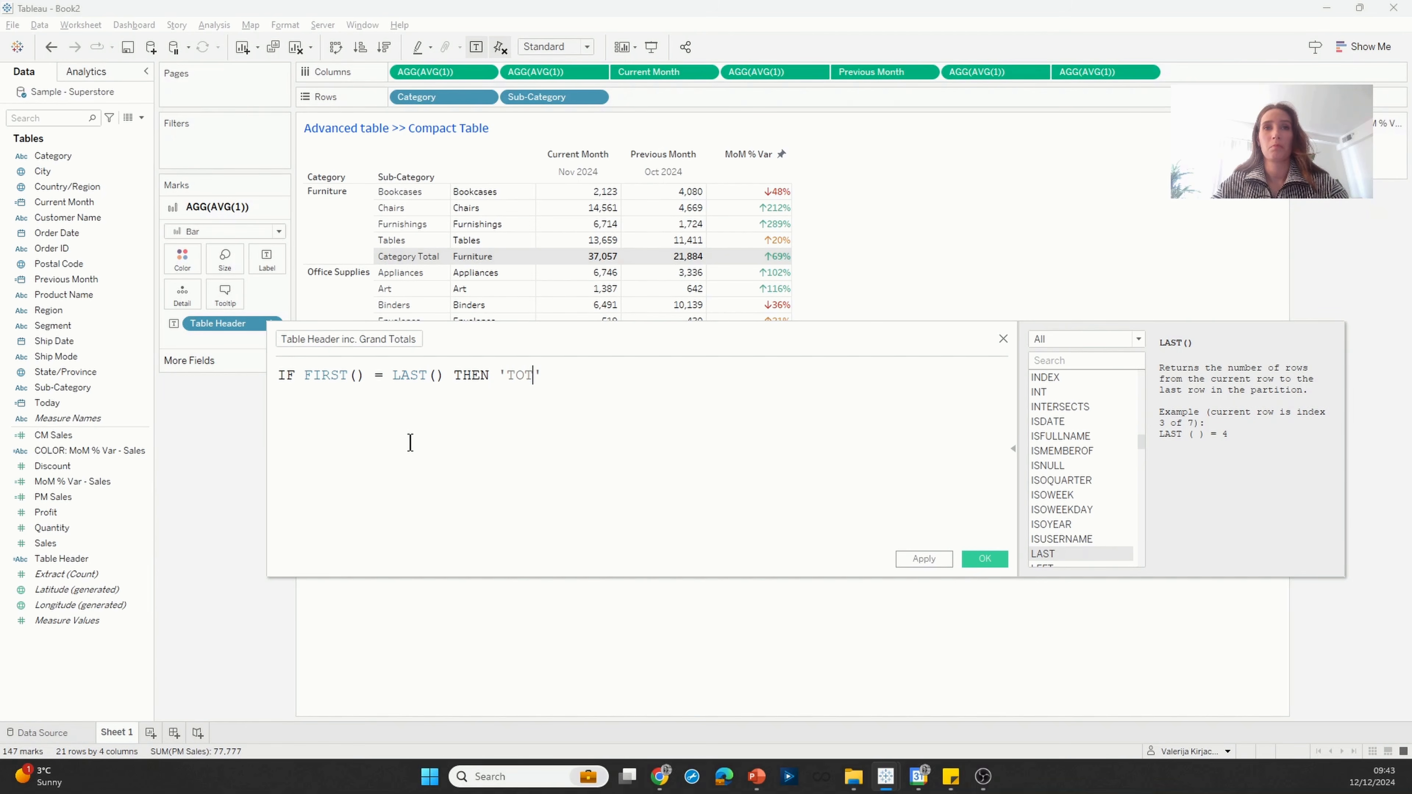
key("BackSpace")
key("BackSpace")
type("AL")
key("Right")
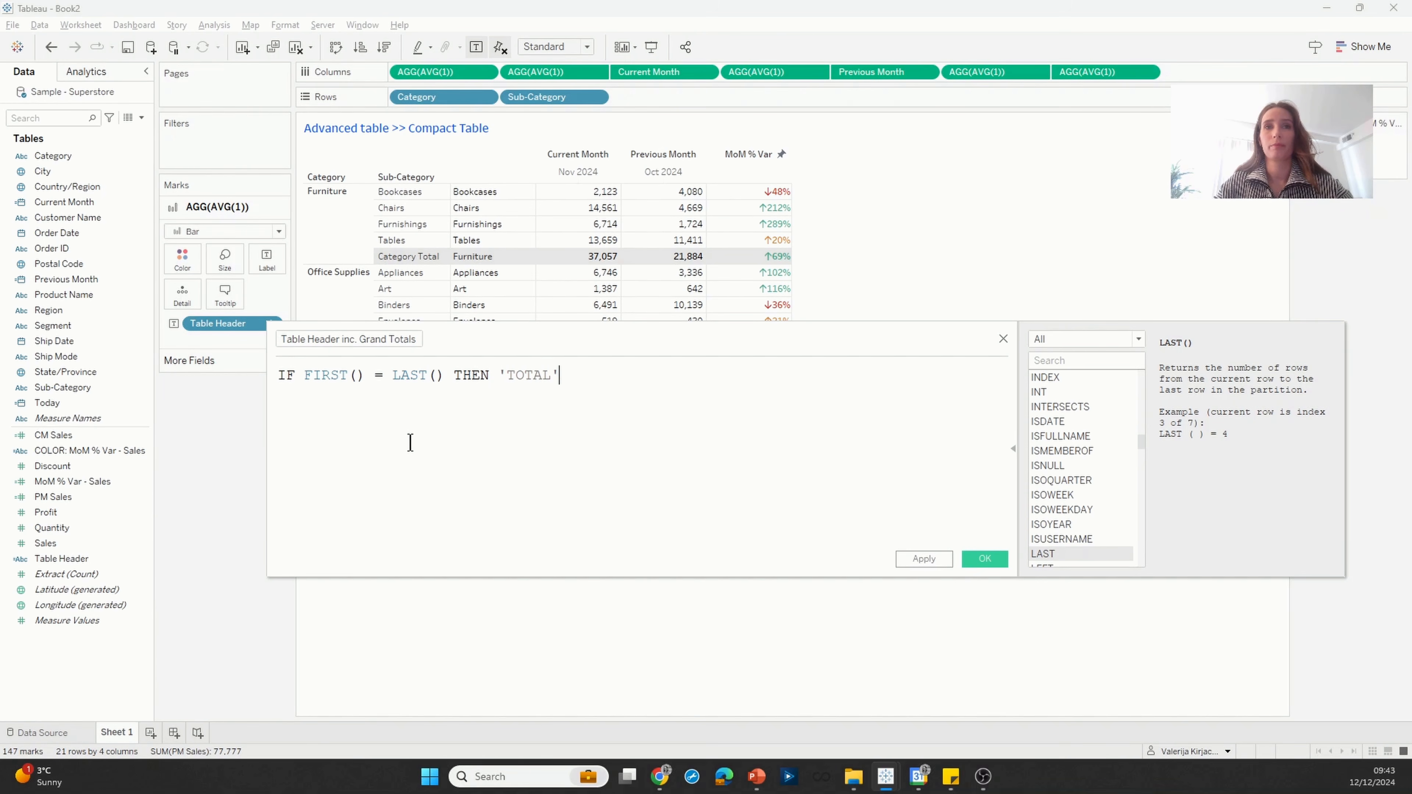
Step: Complete the Table Header inc. Grand Totals formula with the lines ELSE [Table Header] and END, and save the field
key("Return")
type("ES")
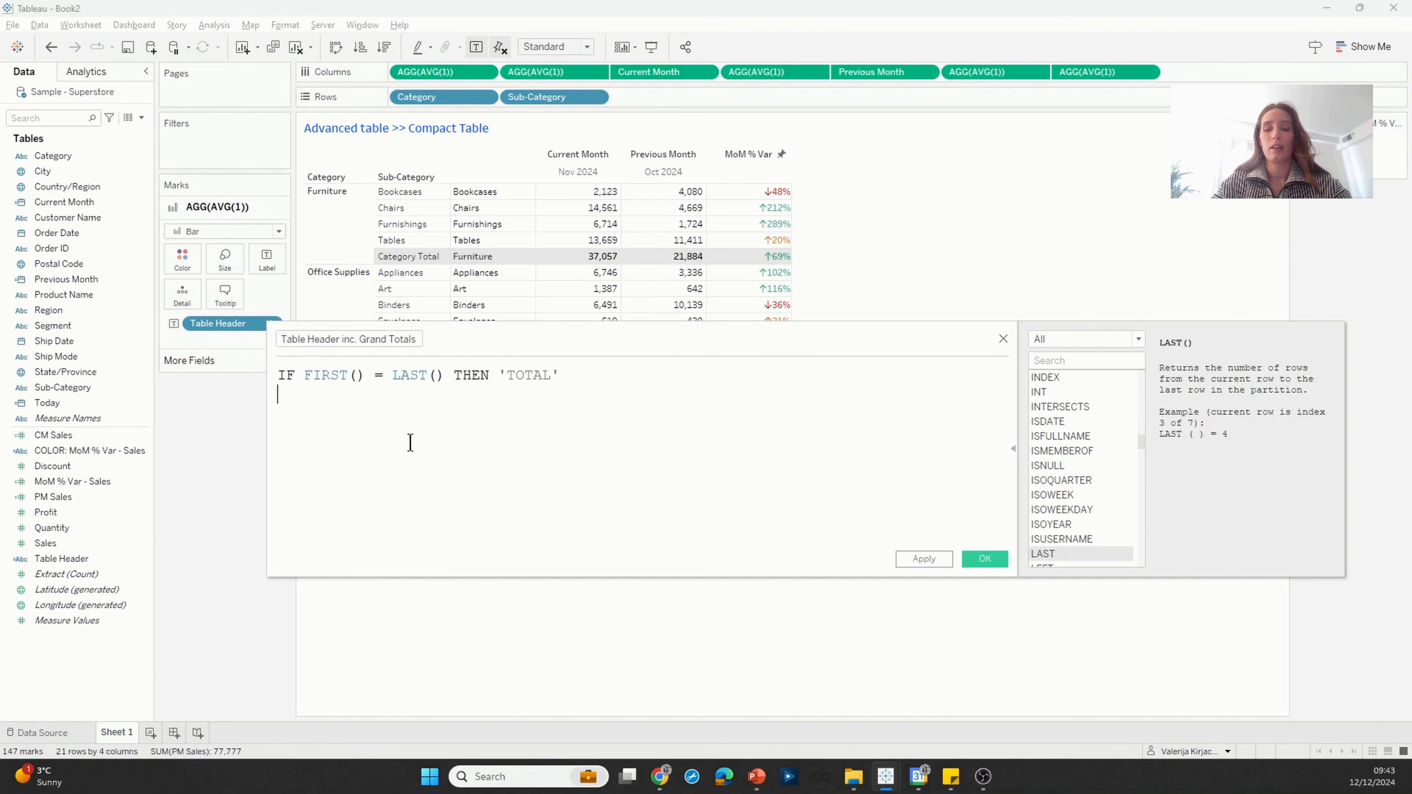
key("BackSpace")
type("LSE")
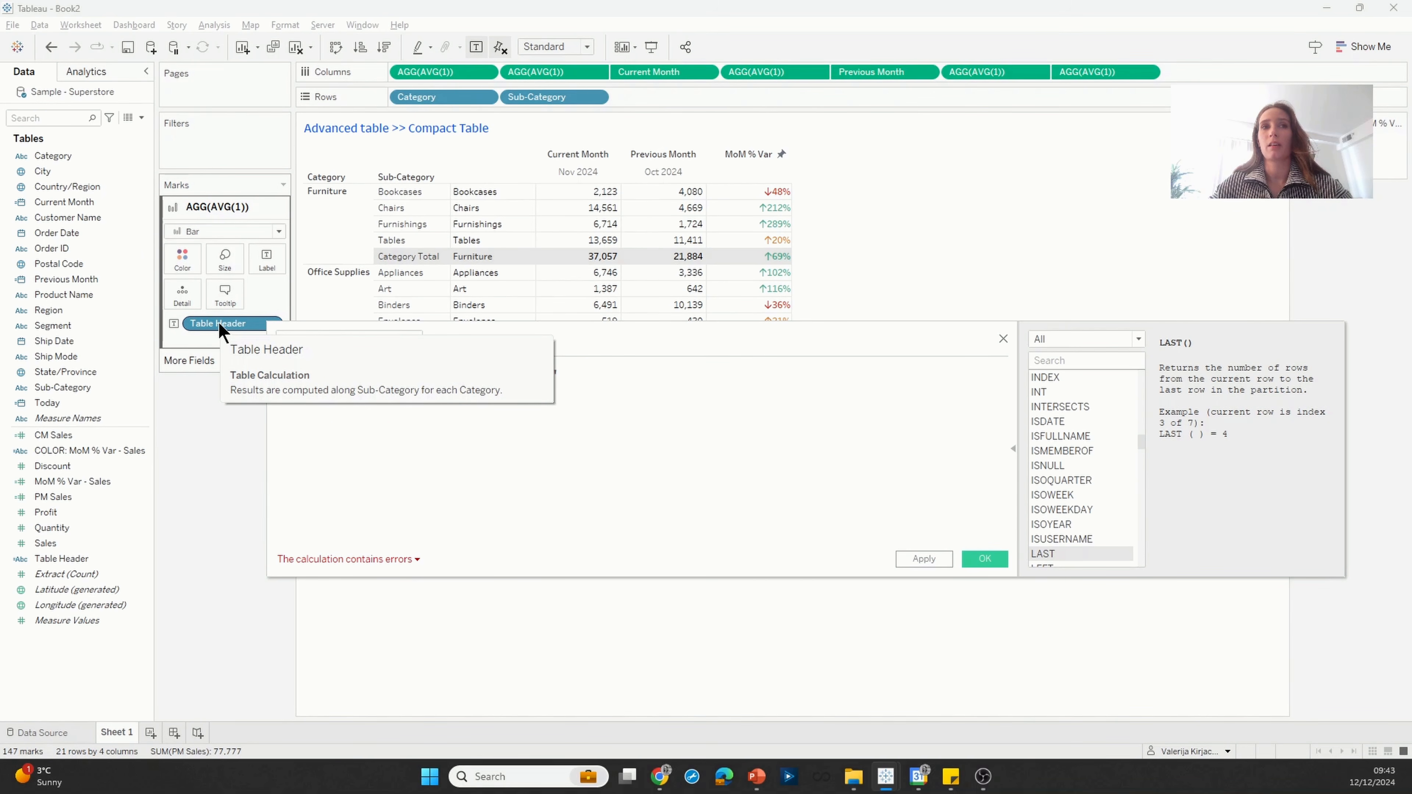
left_click_drag(218, 322, 360, 420)
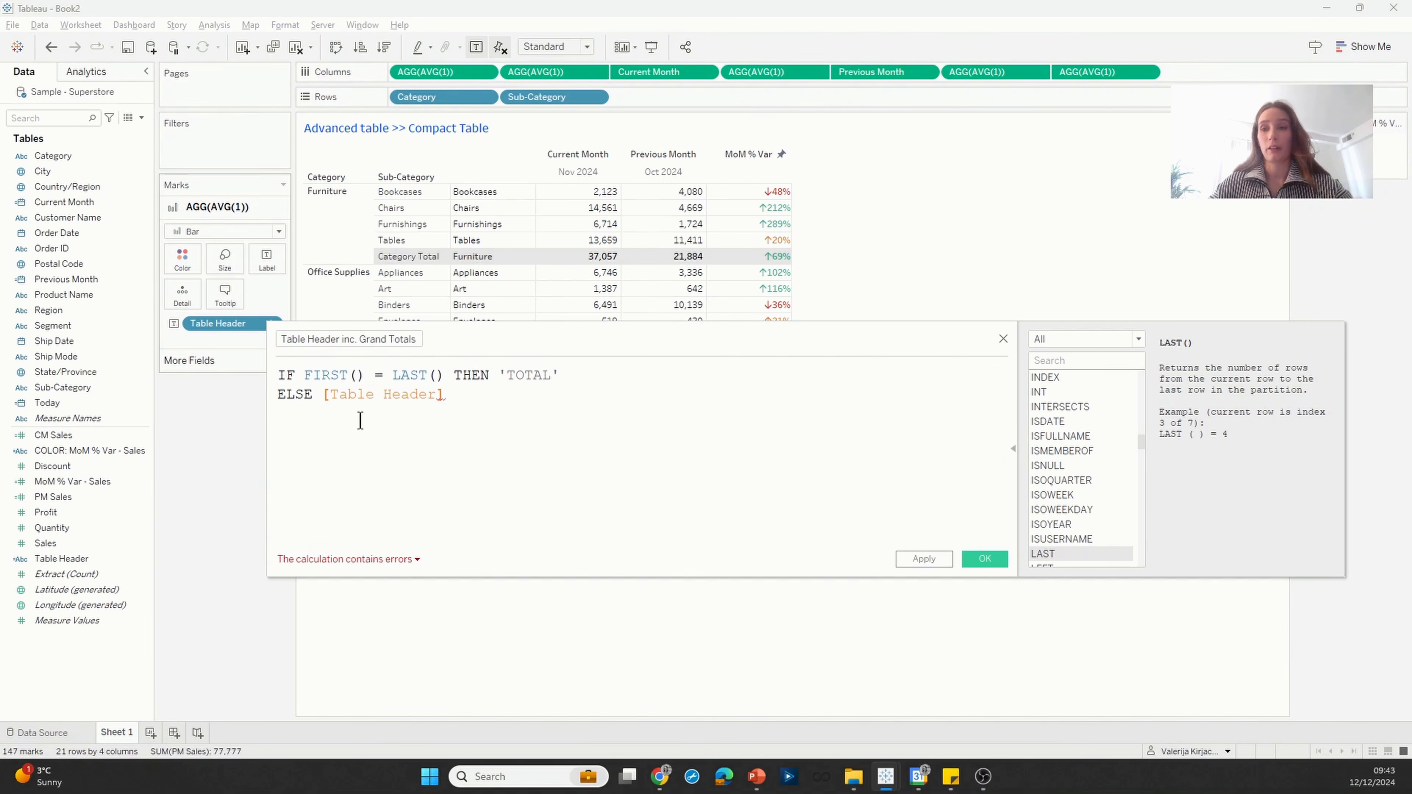
type("END")
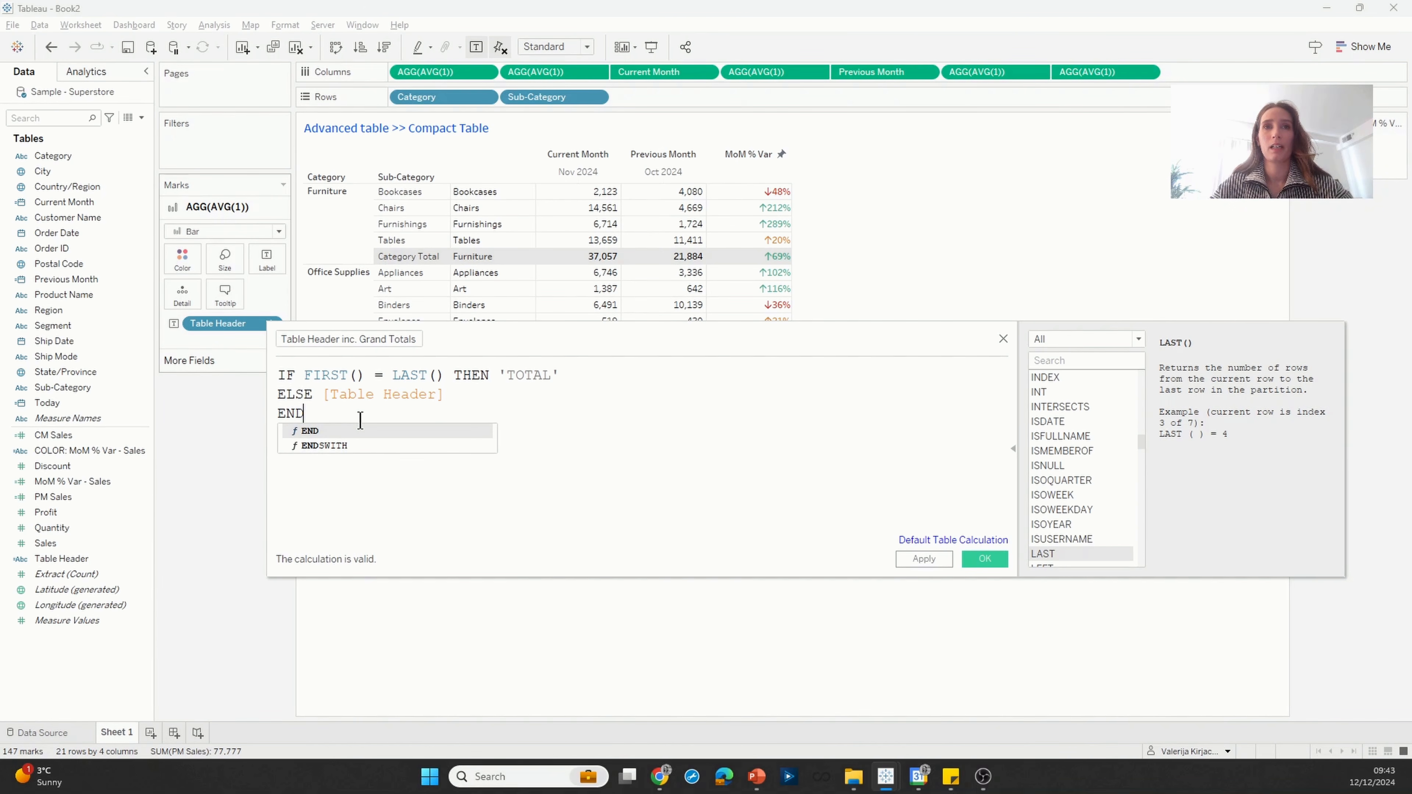
left_click(994, 559)
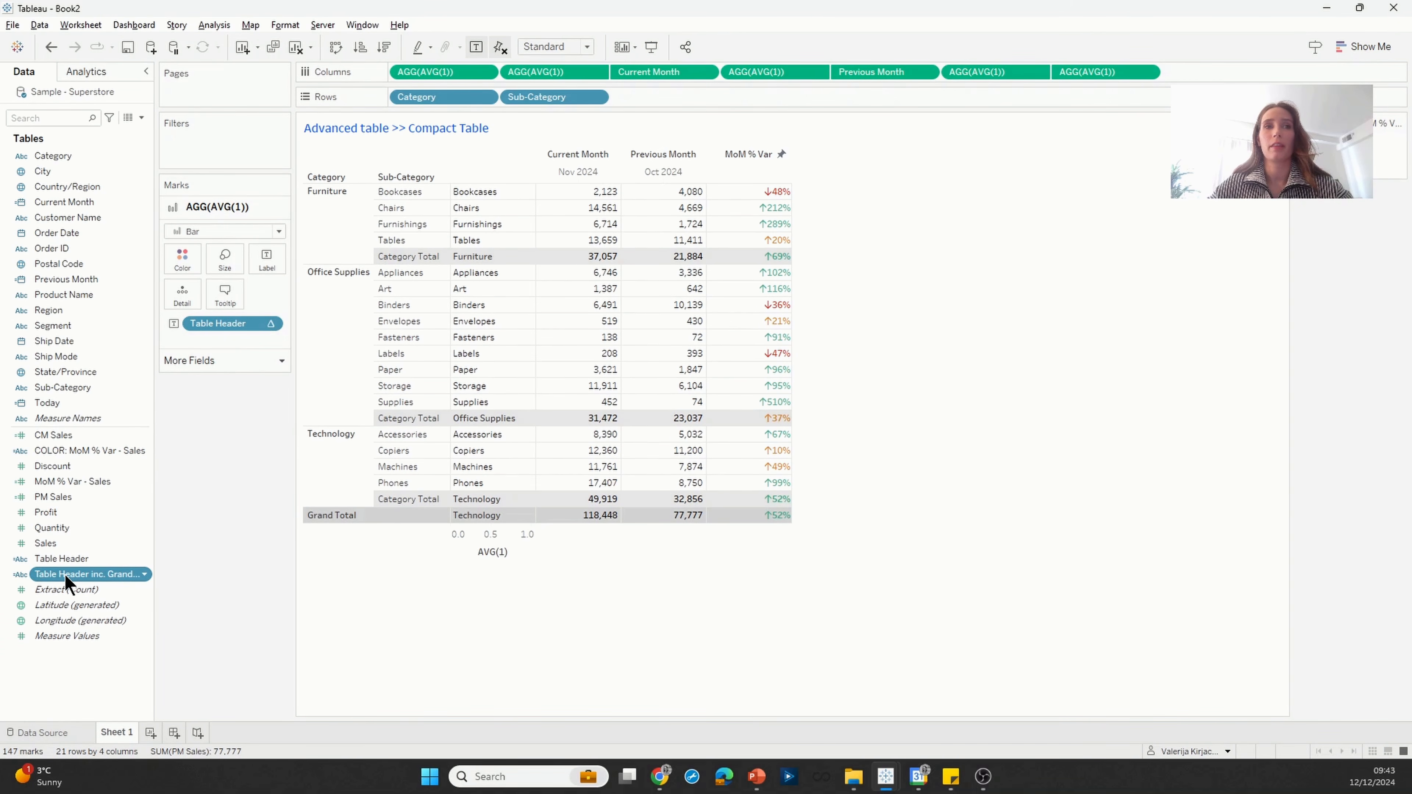
Step: Replace Table Header on the first AVG(1) marks card with Table Header inc. Grand Totals and review the compute settings of both nested calculations
left_click_drag(66, 583, 225, 328)
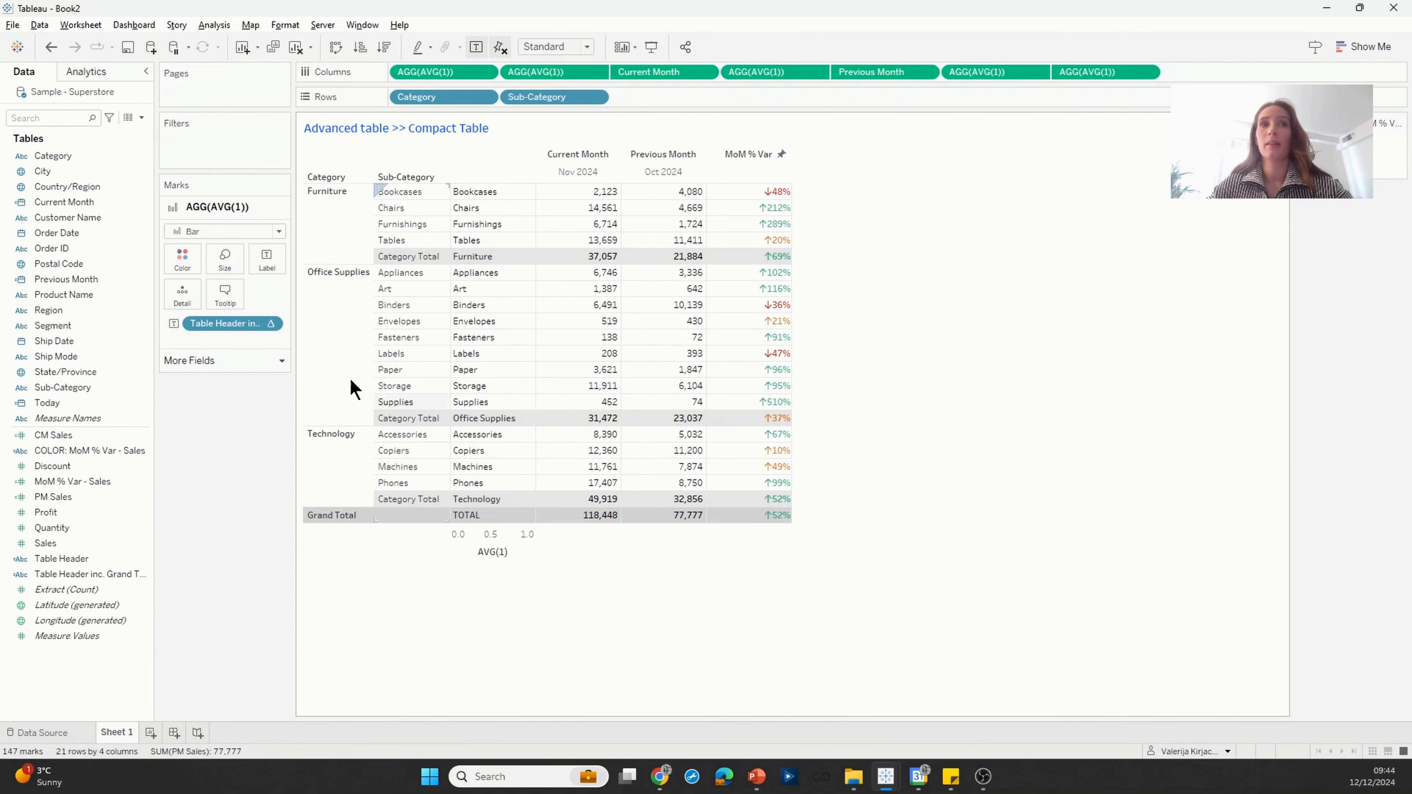
left_click(271, 323)
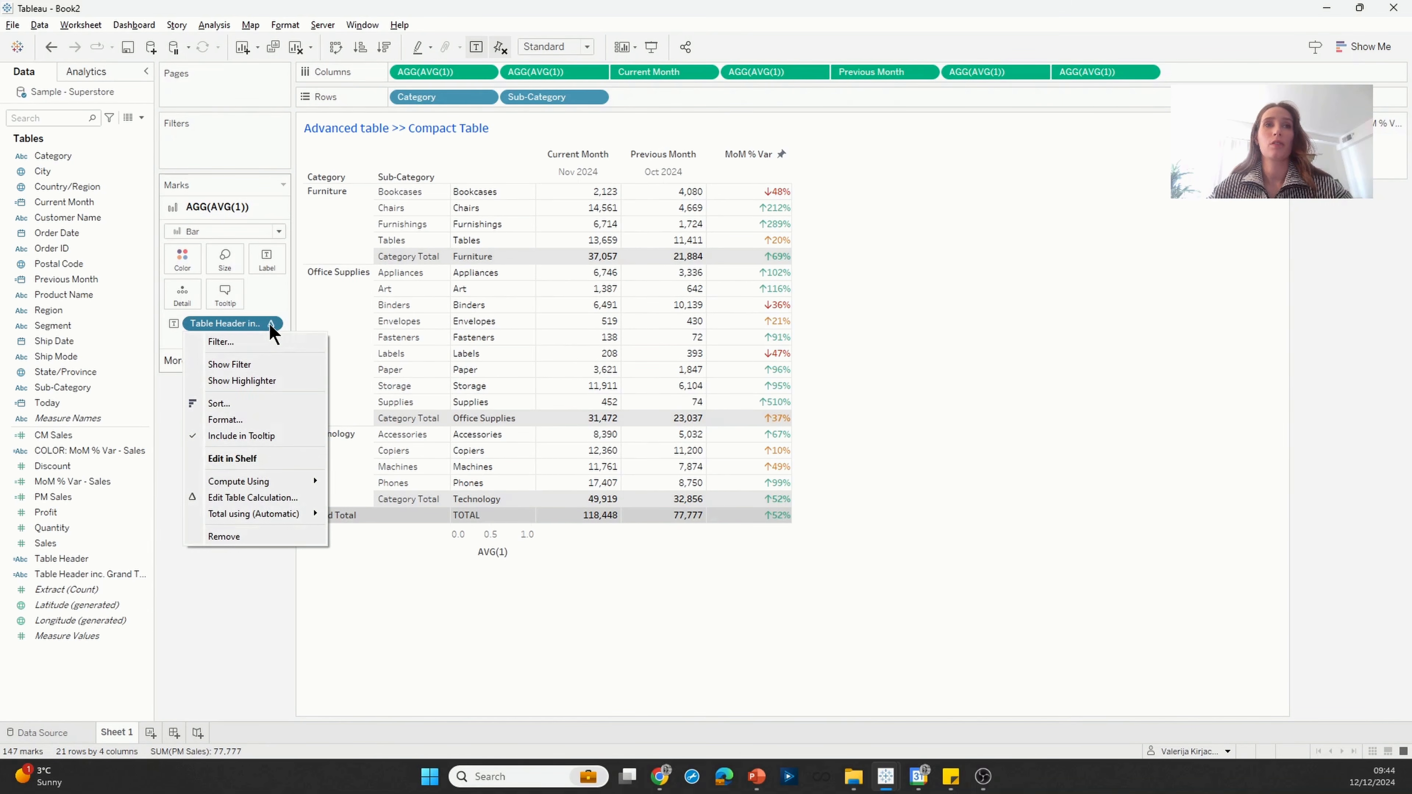
left_click(291, 497)
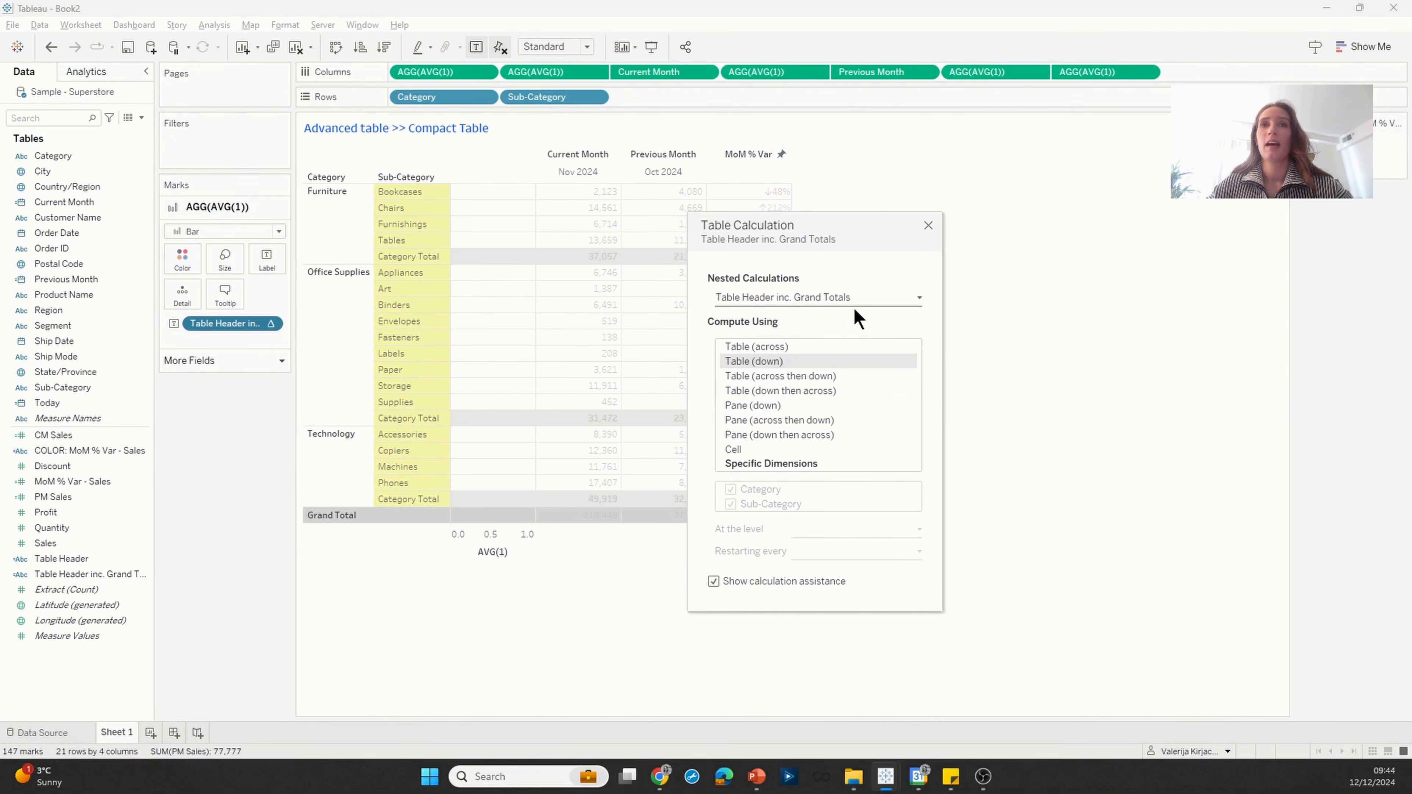
left_click(893, 299)
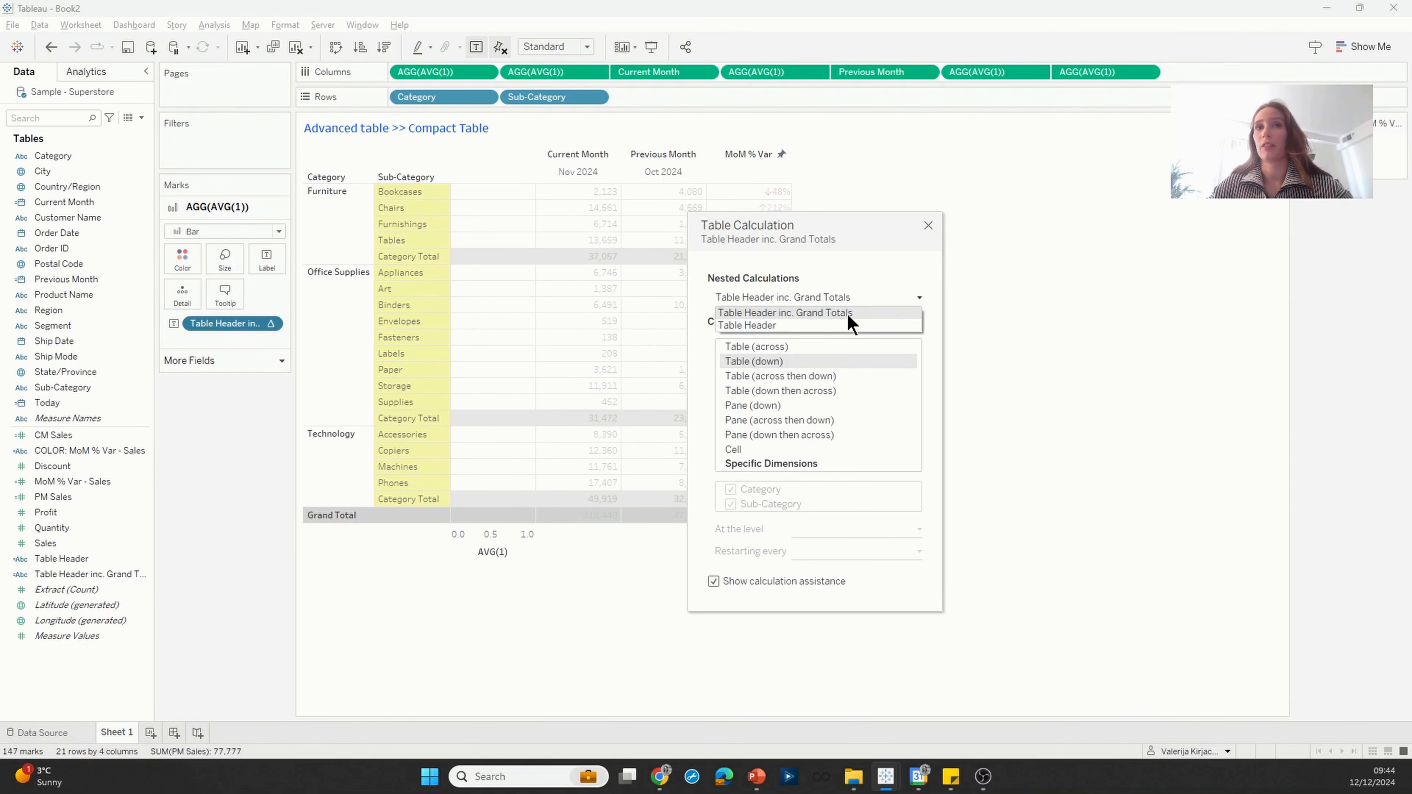
left_click(833, 326)
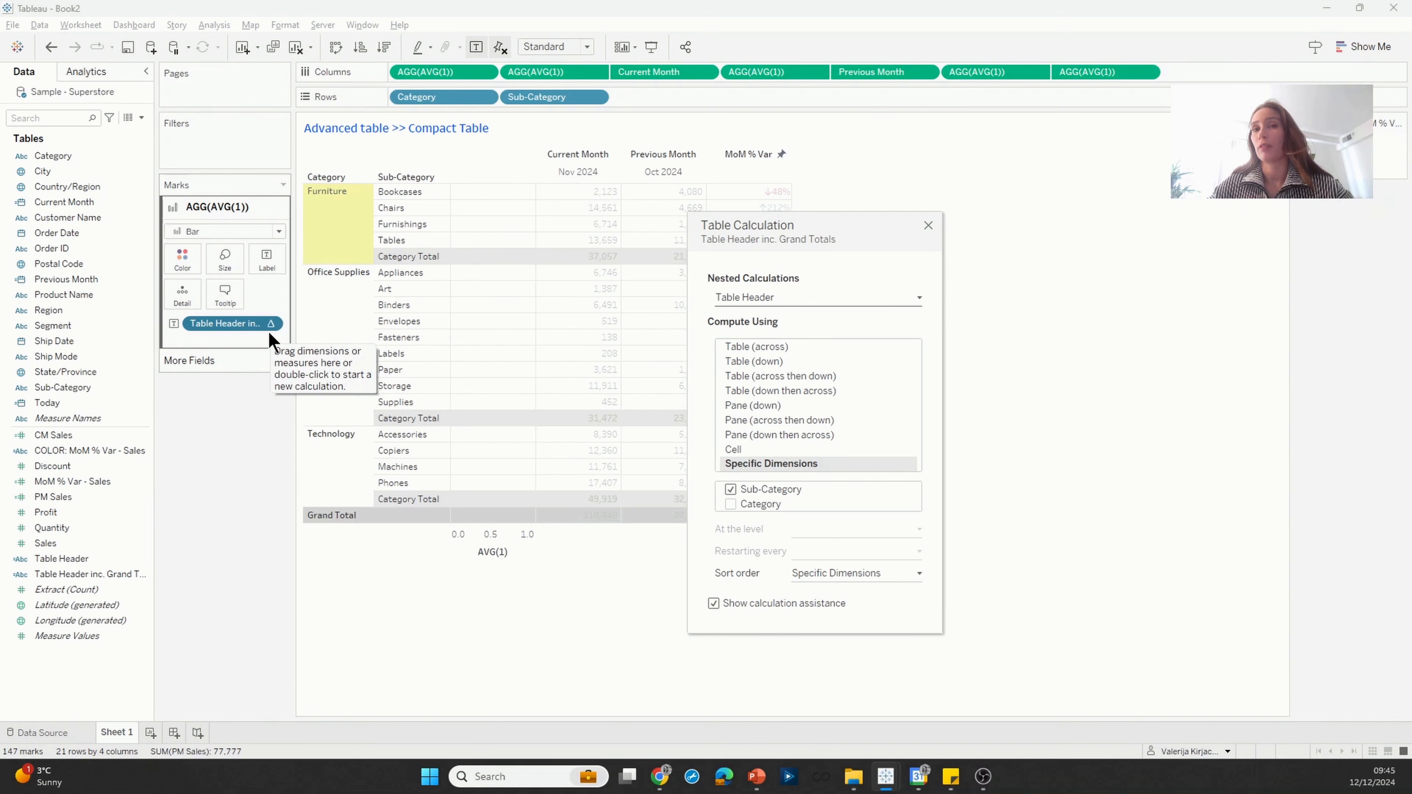
left_click(776, 296)
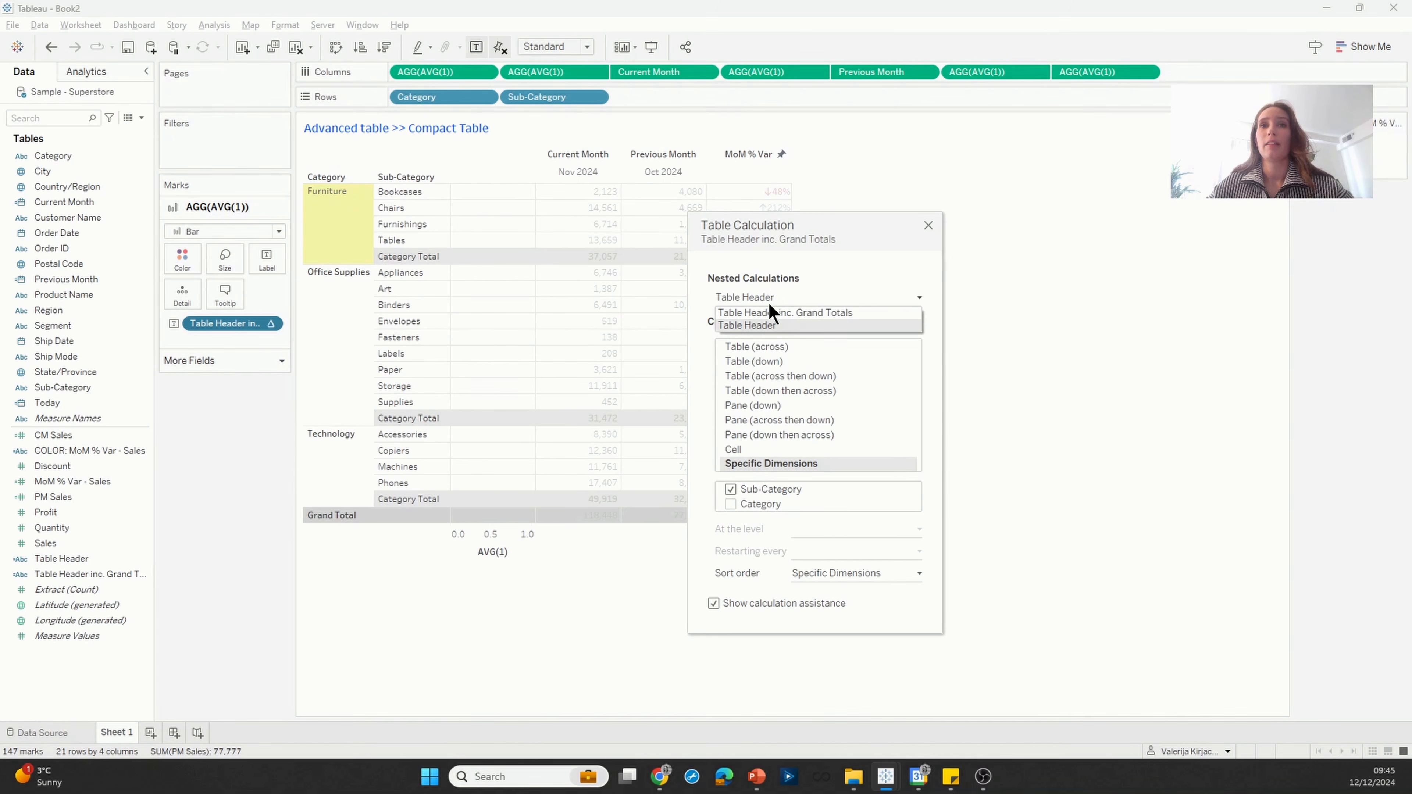
left_click(804, 313)
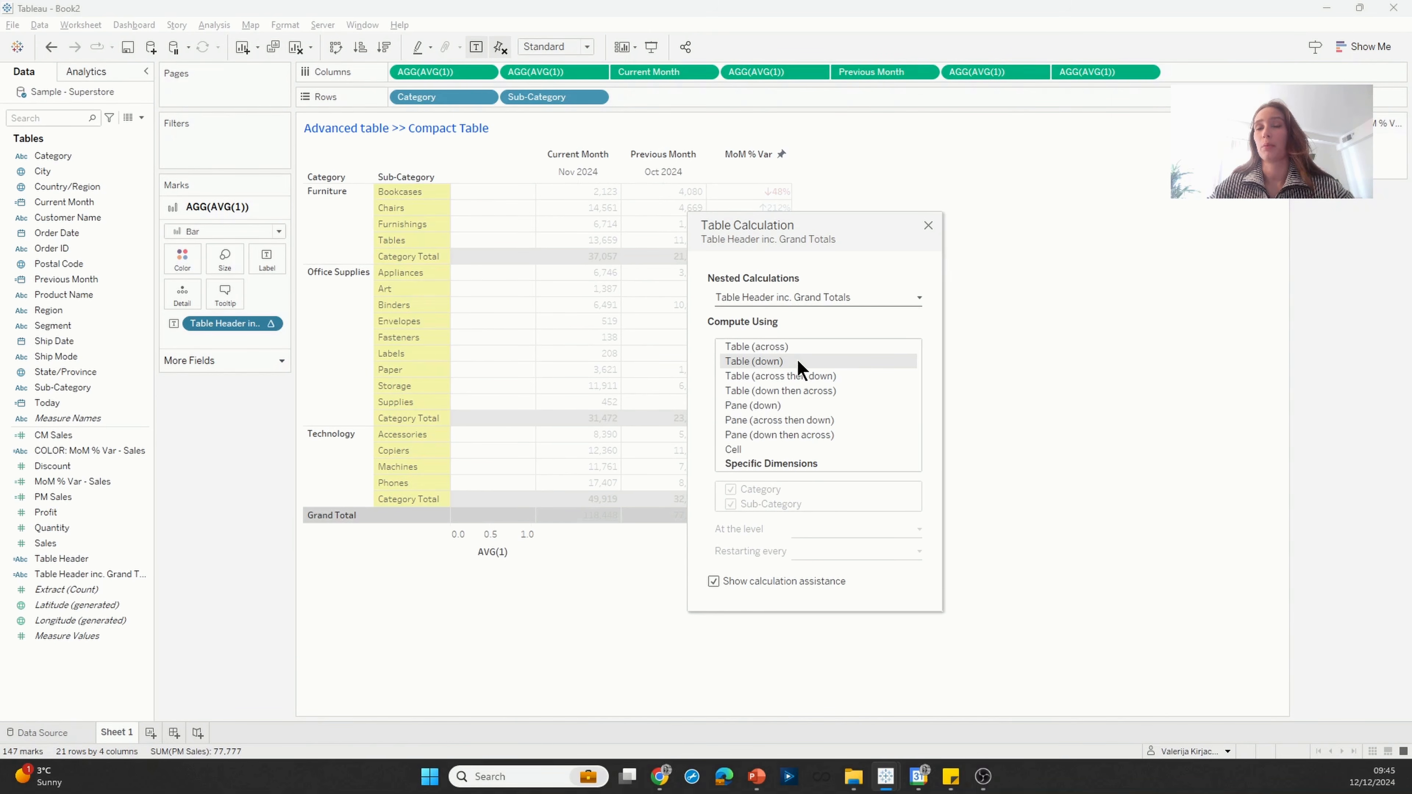
left_click(927, 226)
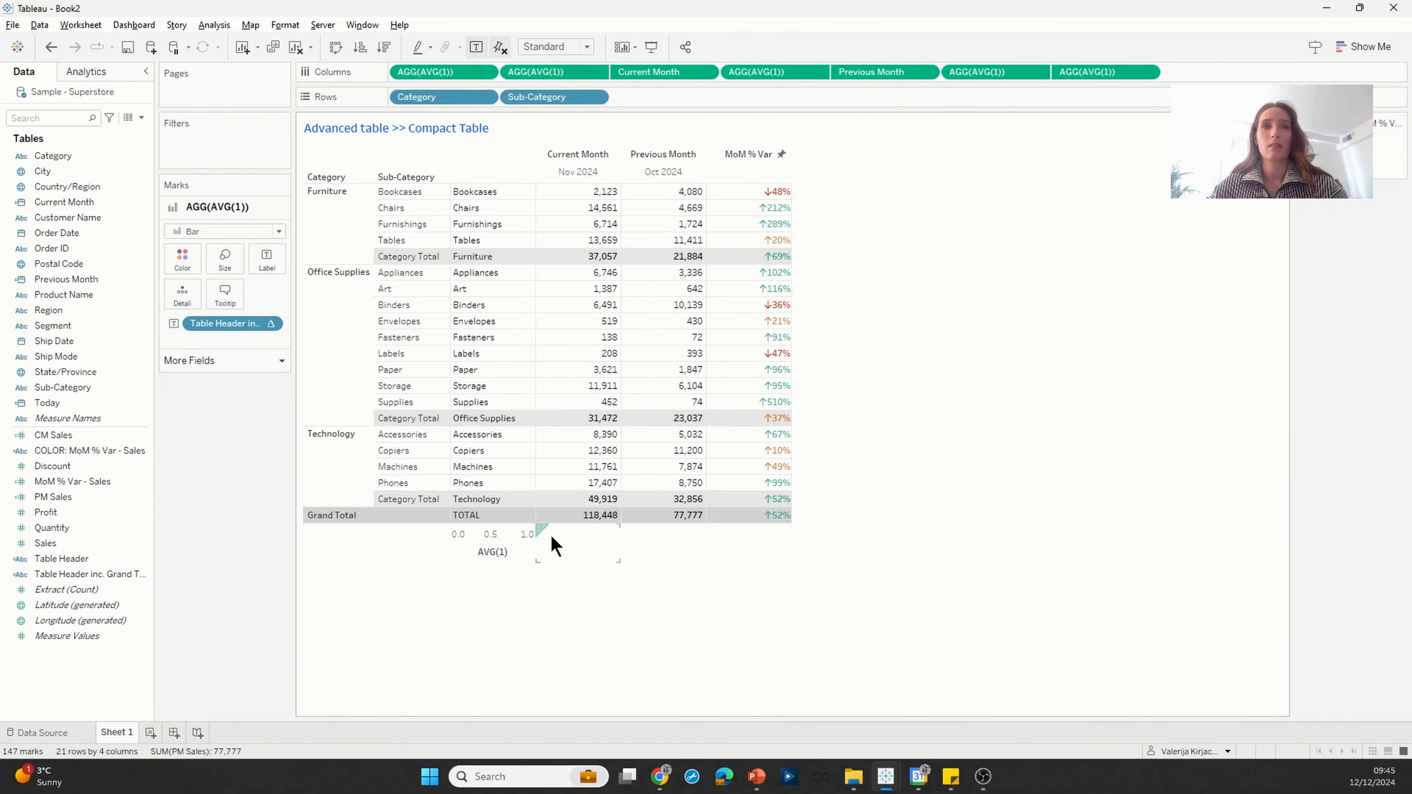
Step: Clear the AVG(1) axis title and set the axis's major tick marks to None
double_click(514, 540)
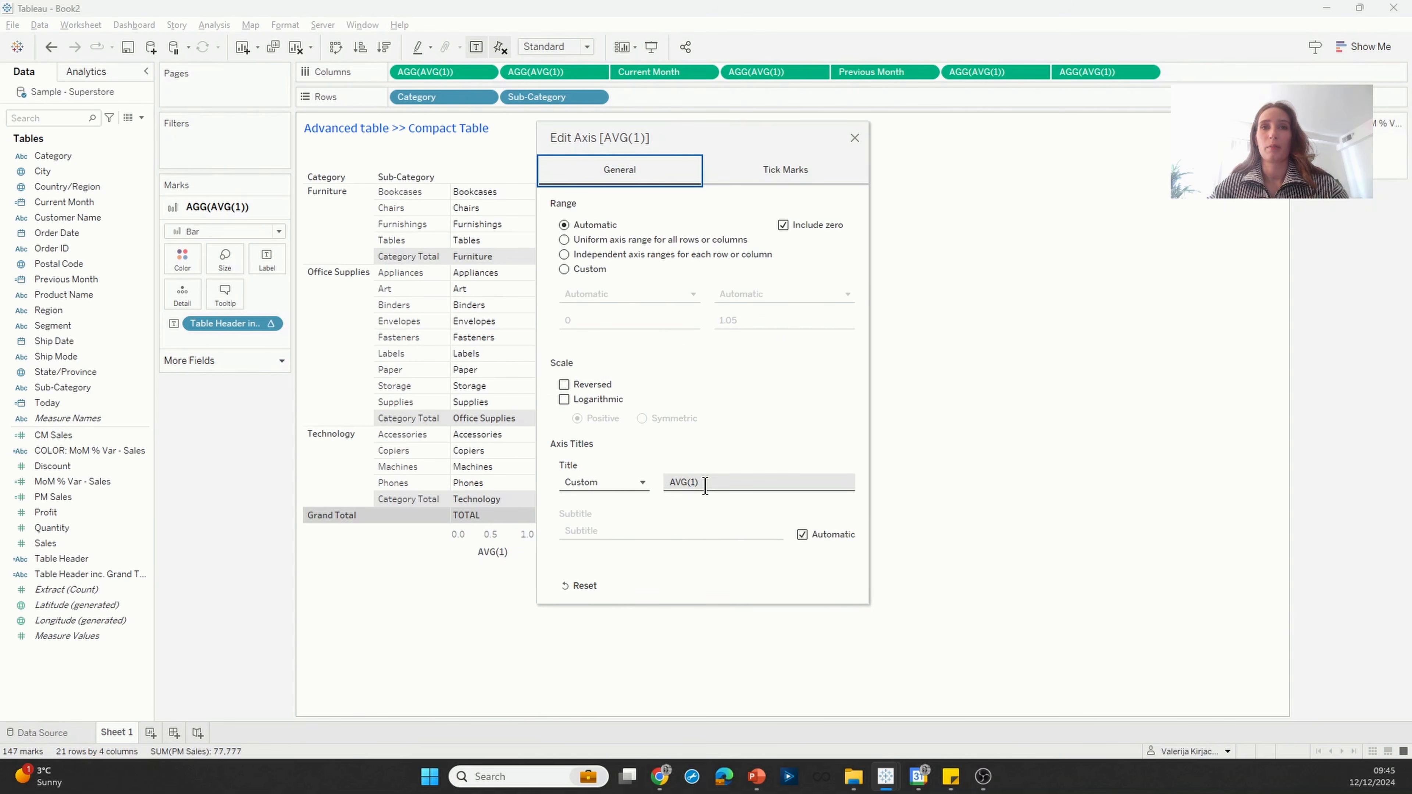
left_click_drag(699, 482, 648, 489)
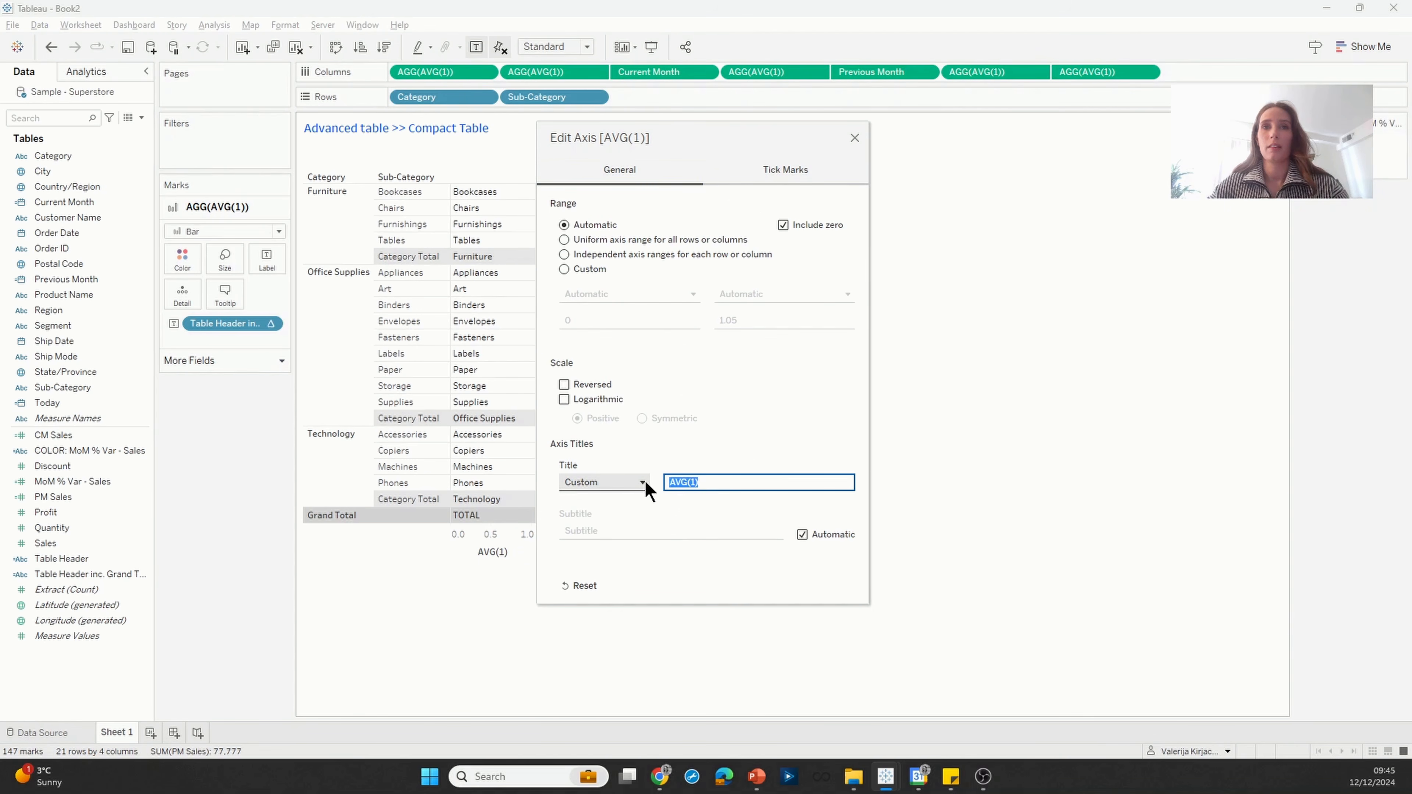
left_click(770, 175)
left_click(583, 255)
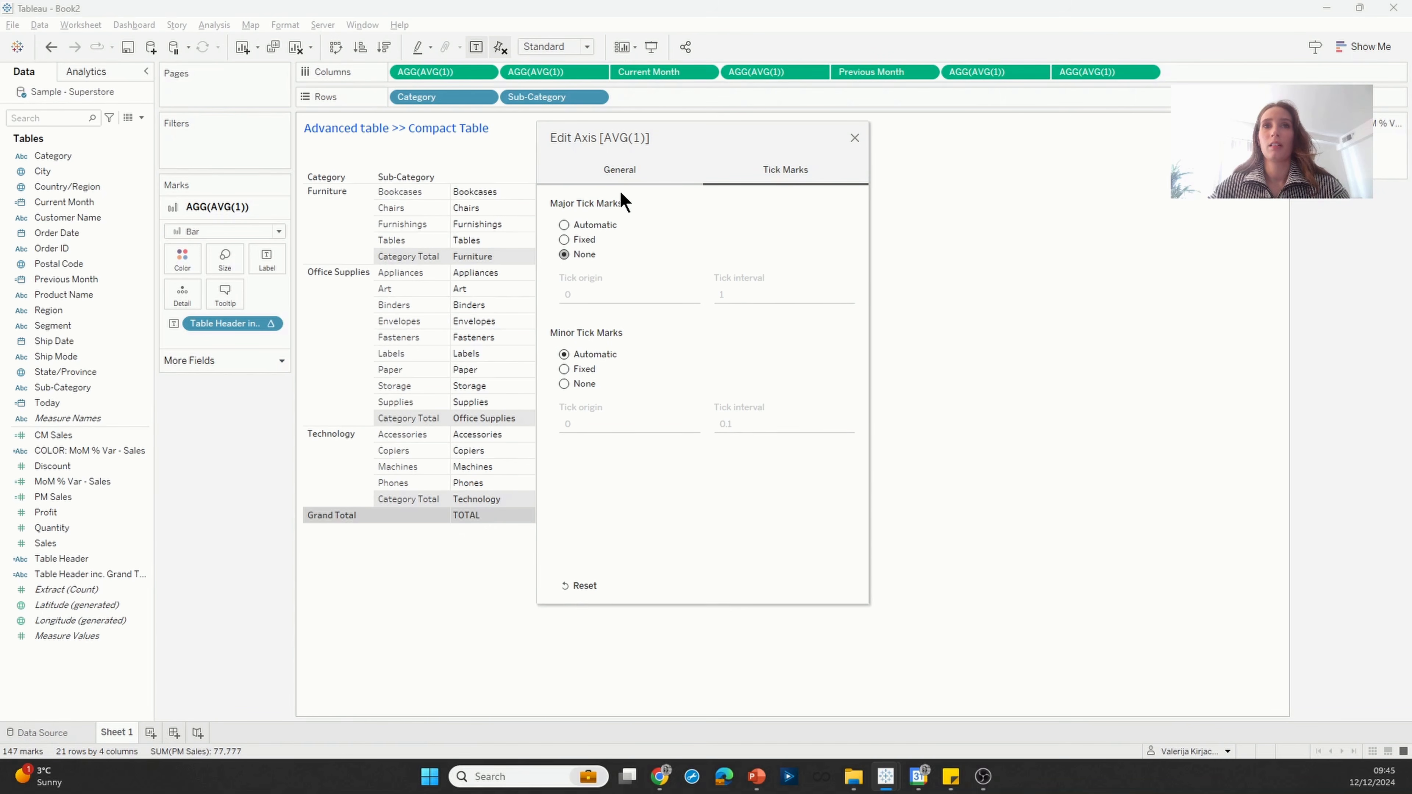
left_click(854, 136)
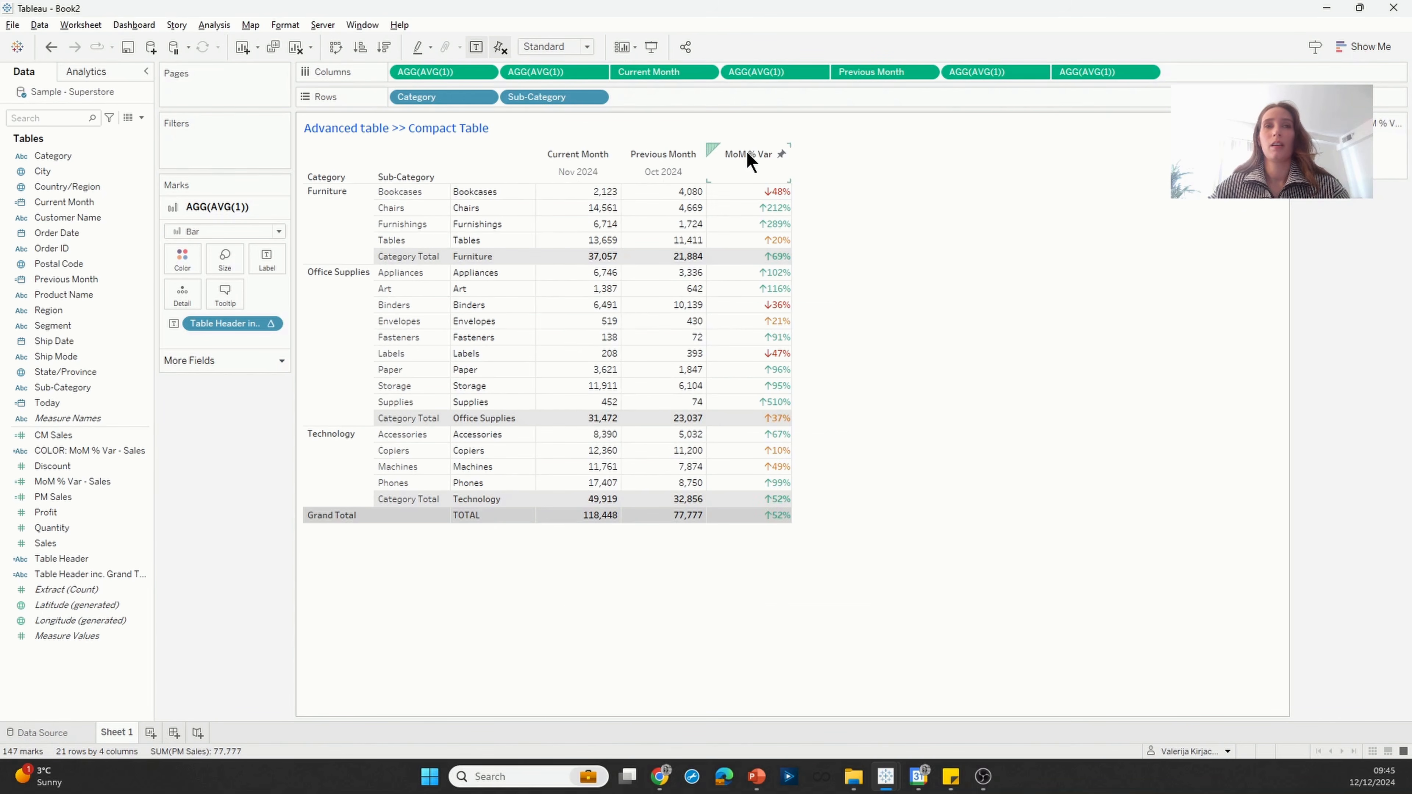
Step: Hide the row headers of the Category and Sub-Category fields
right_click(440, 98)
left_click(489, 203)
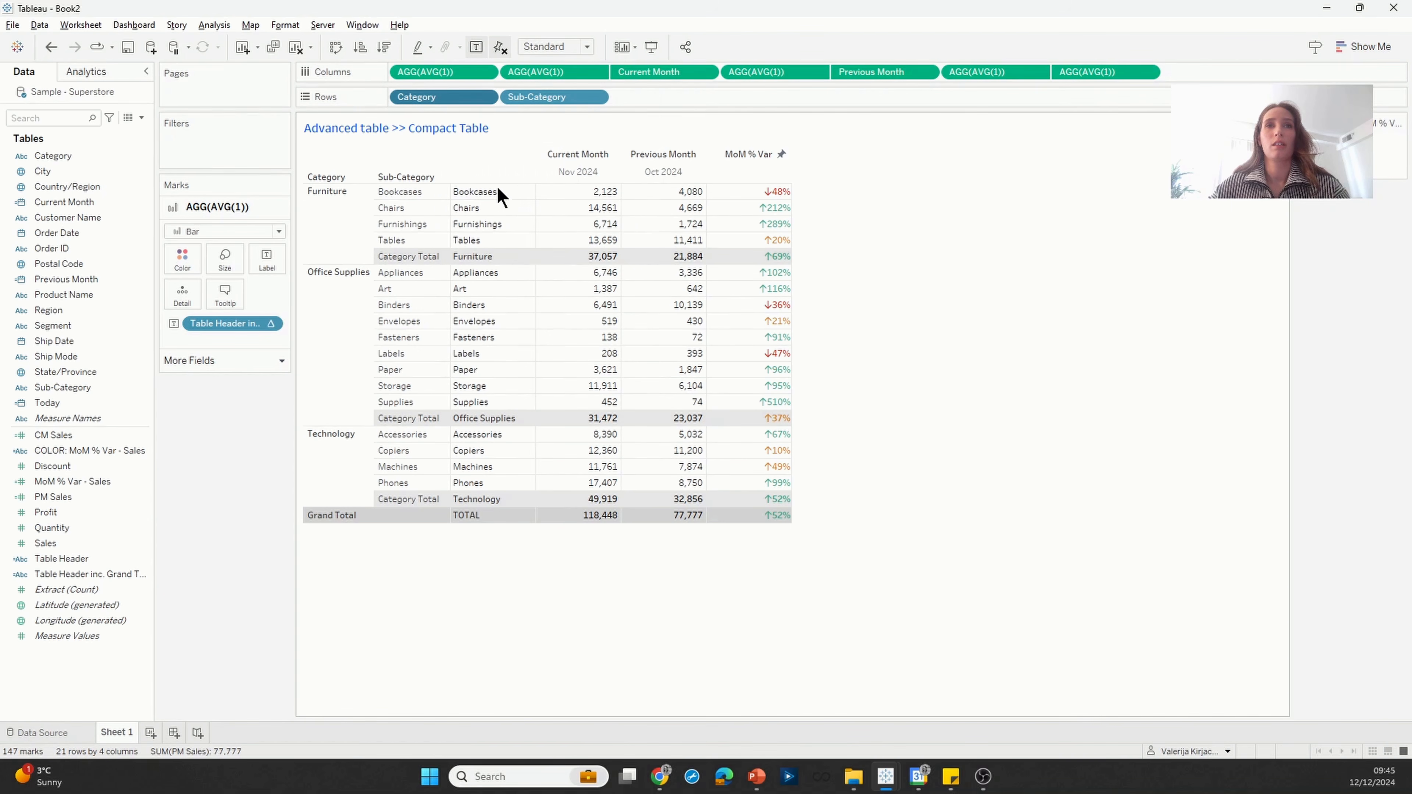
right_click(515, 98)
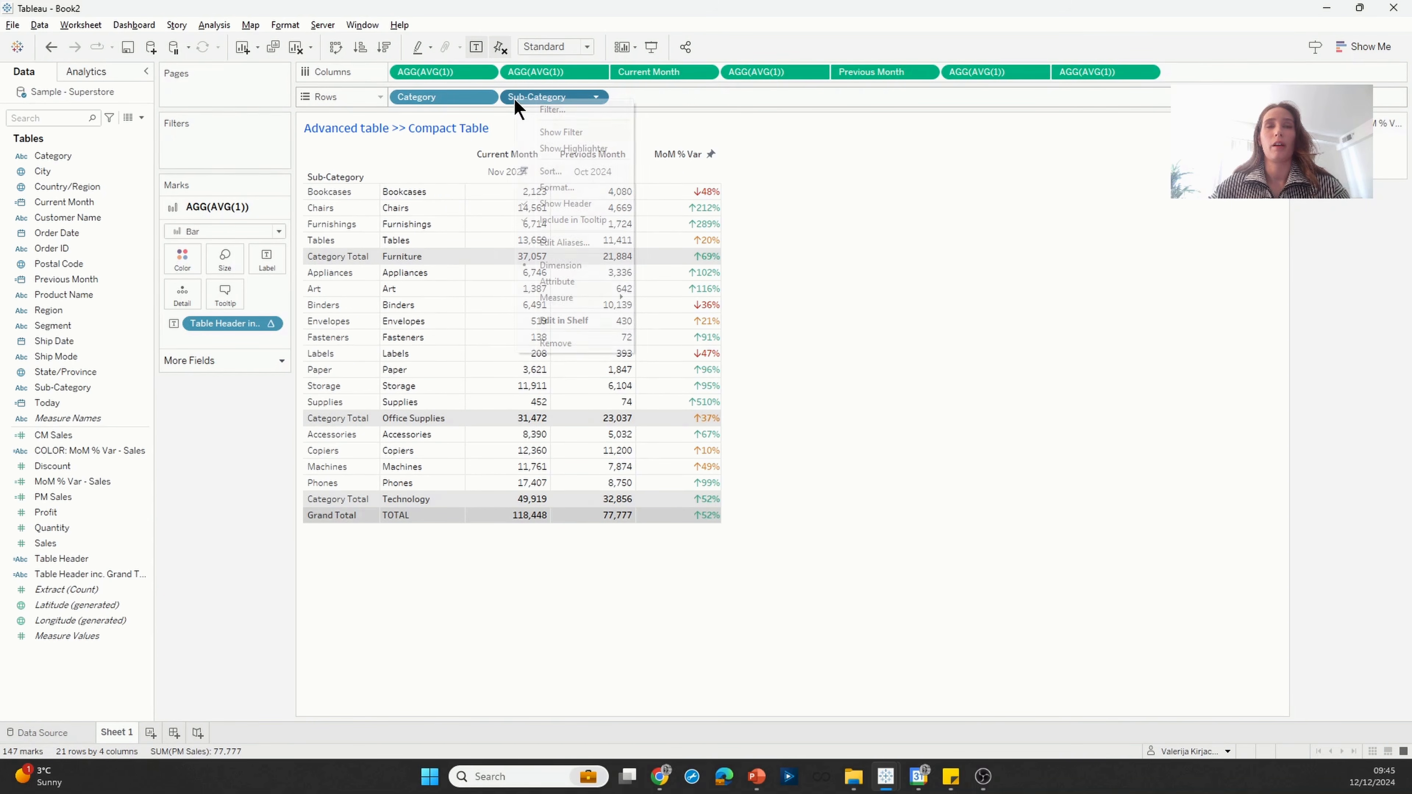
left_click(570, 205)
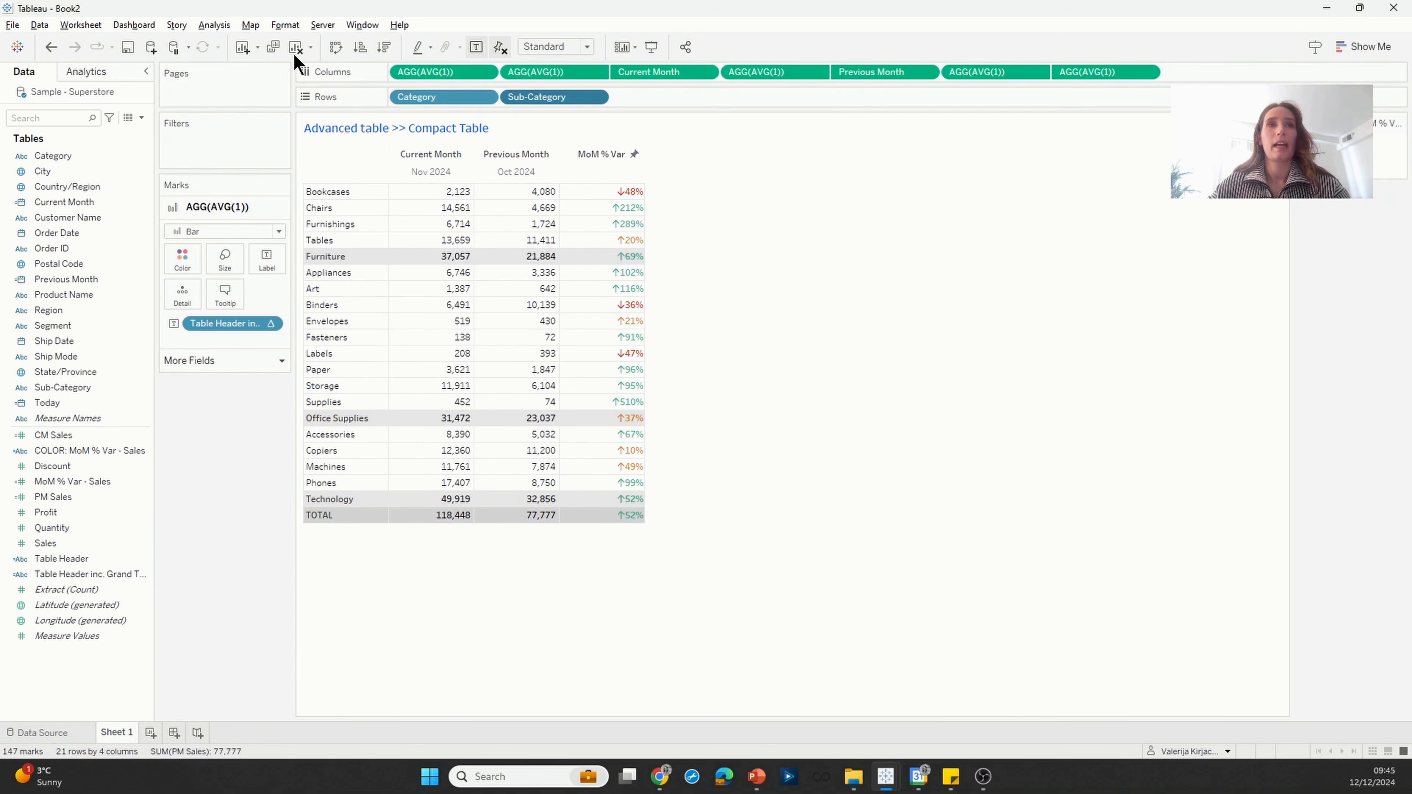
Step: Move the column totals to the top of the table
left_click(214, 26)
mouse_move(254, 169)
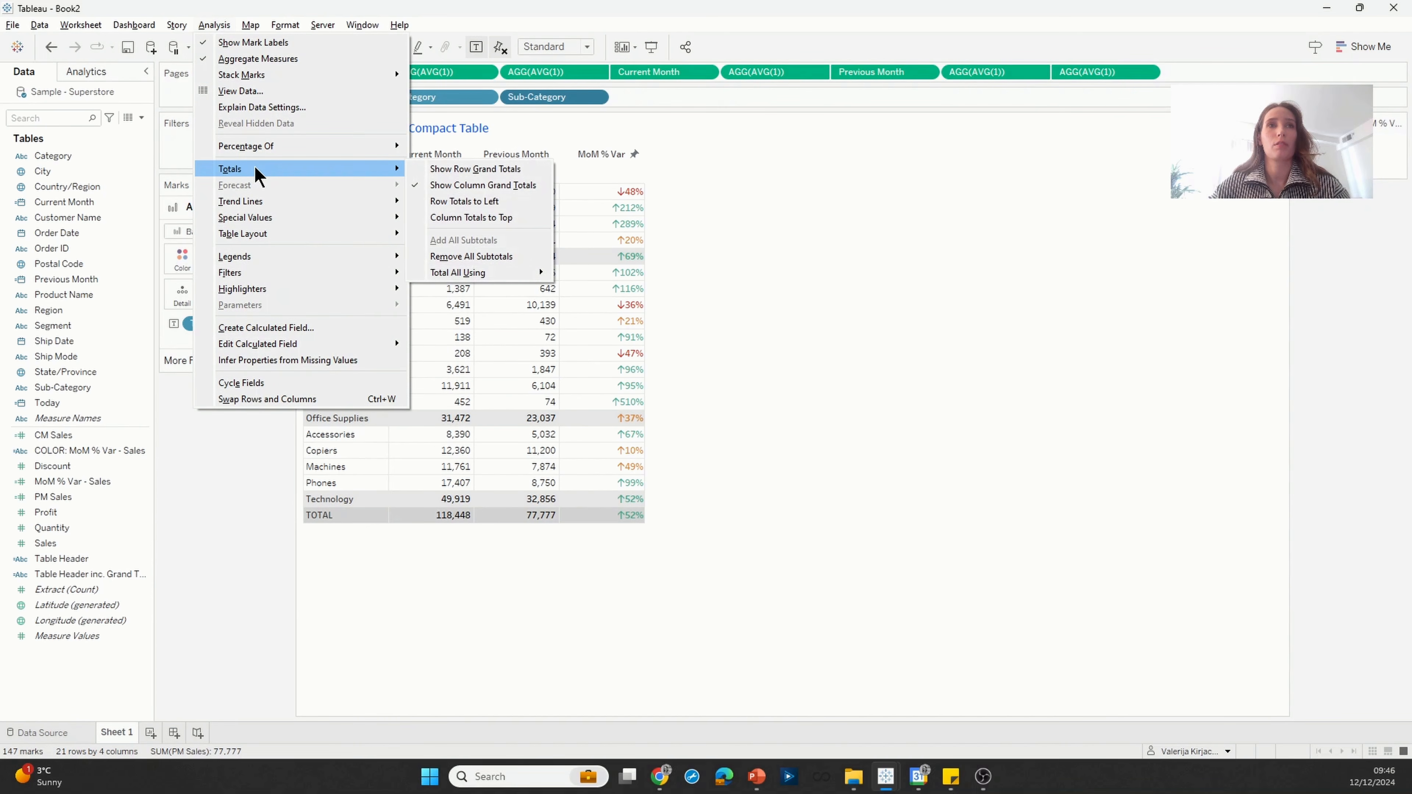
left_click(507, 218)
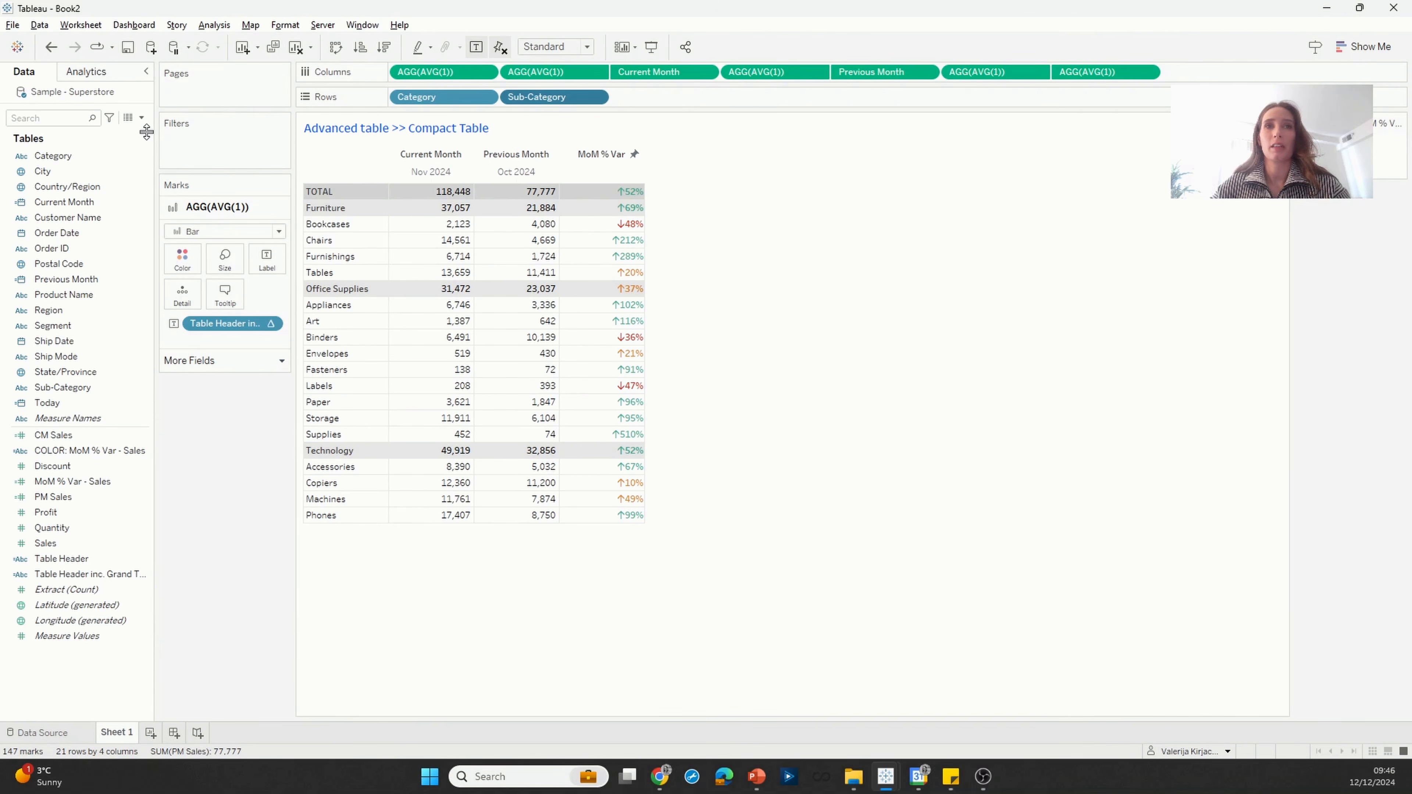
Step: Edit the Table Header calculated field so the Category result reads UPPER(MAX([Category]))
right_click(102, 559)
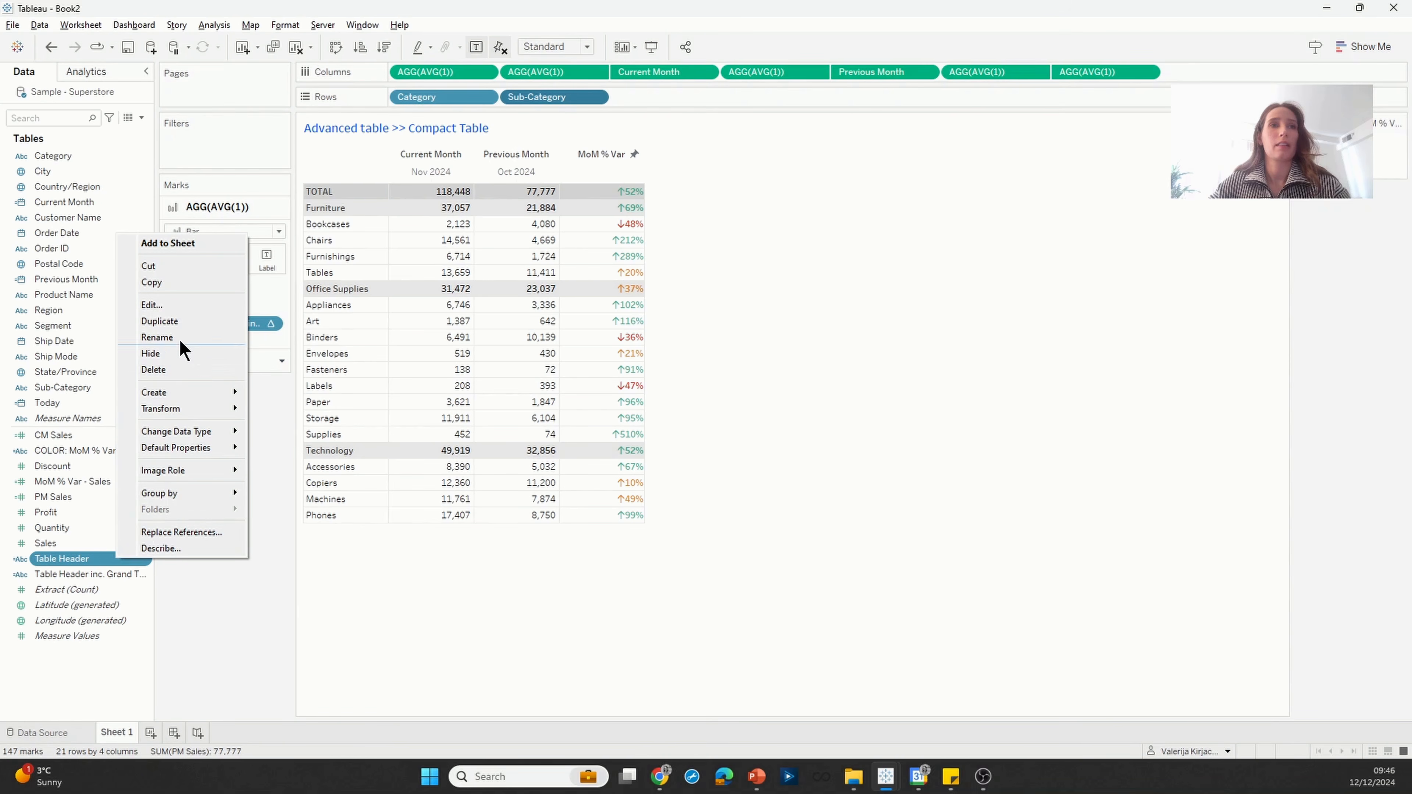
left_click(173, 305)
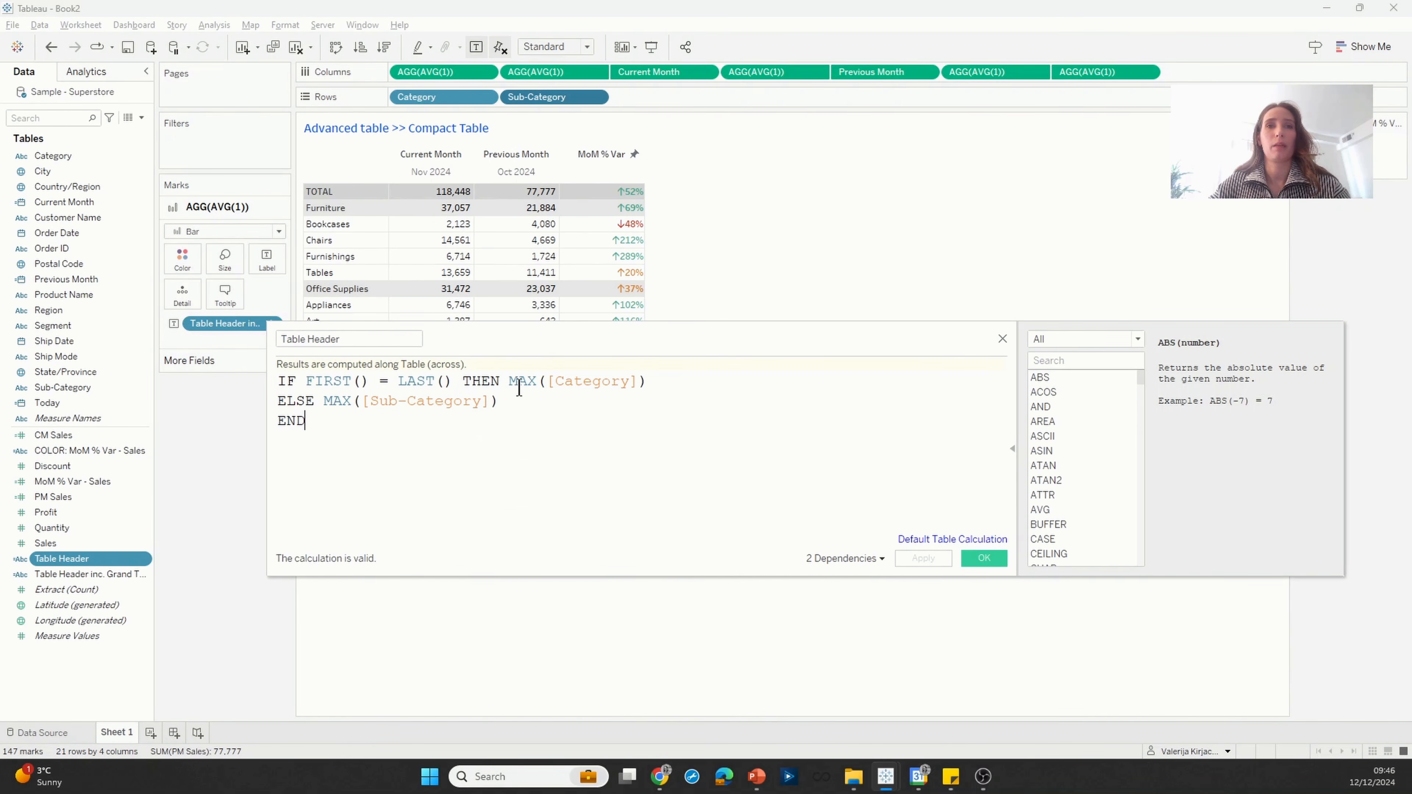
left_click(509, 382)
type("UPPER(")
key("End")
type("))")
Step: Indent the sub-category result by prefixing MAX([Sub-Category]) with a string of three spaces and a plus sign, and save the Table Header field
left_click(324, 401)
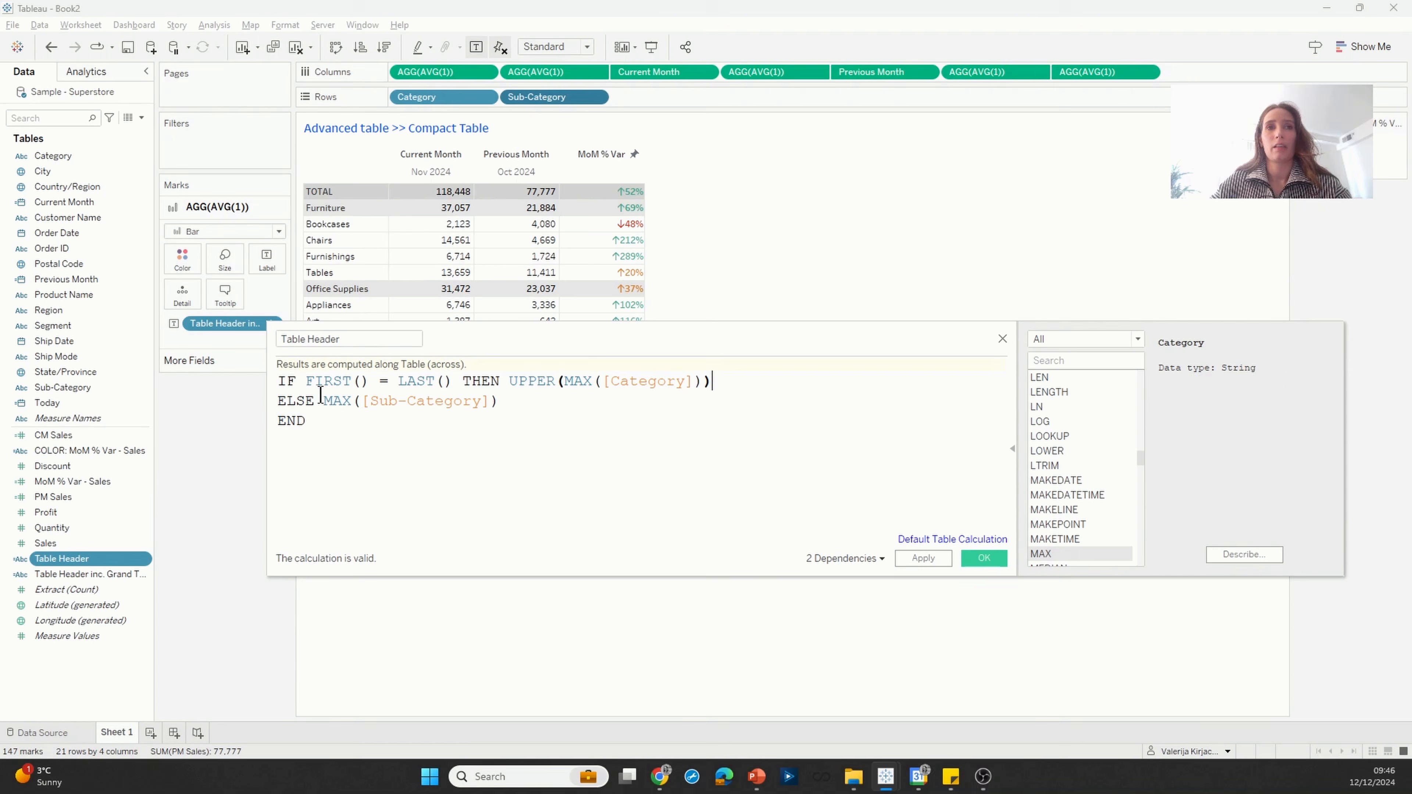
type("'  '")
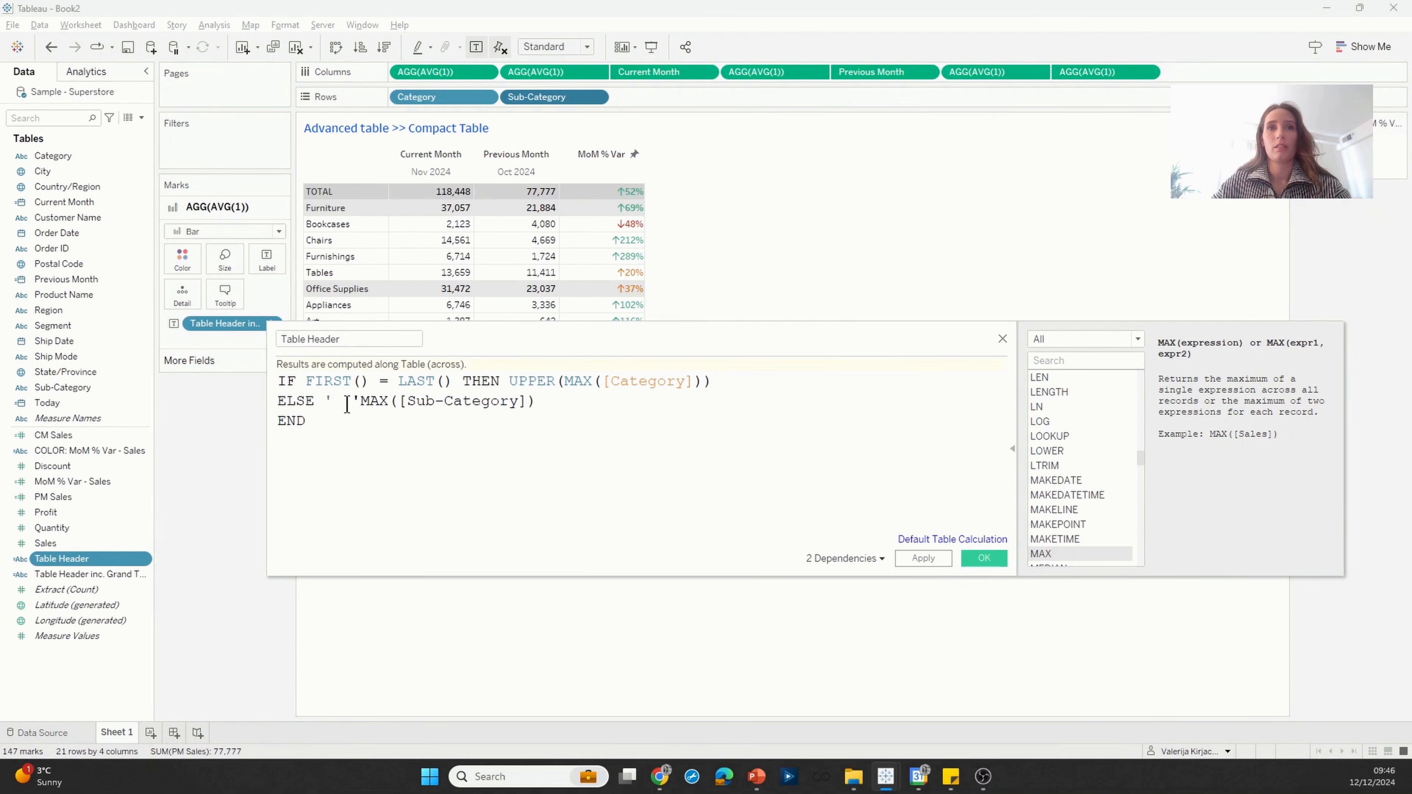
key("Right")
type("+")
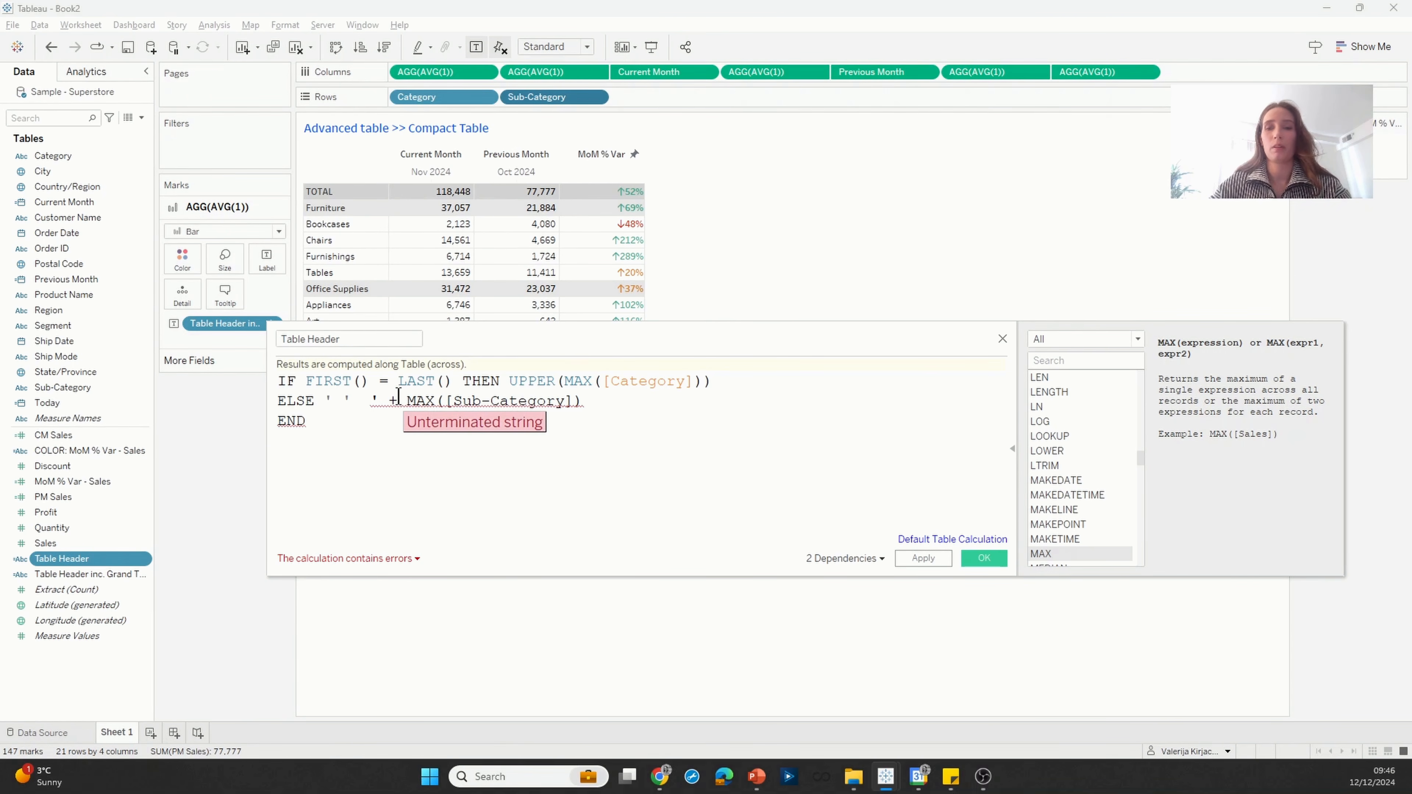
key("BackSpace")
key("Right")
key("Right")
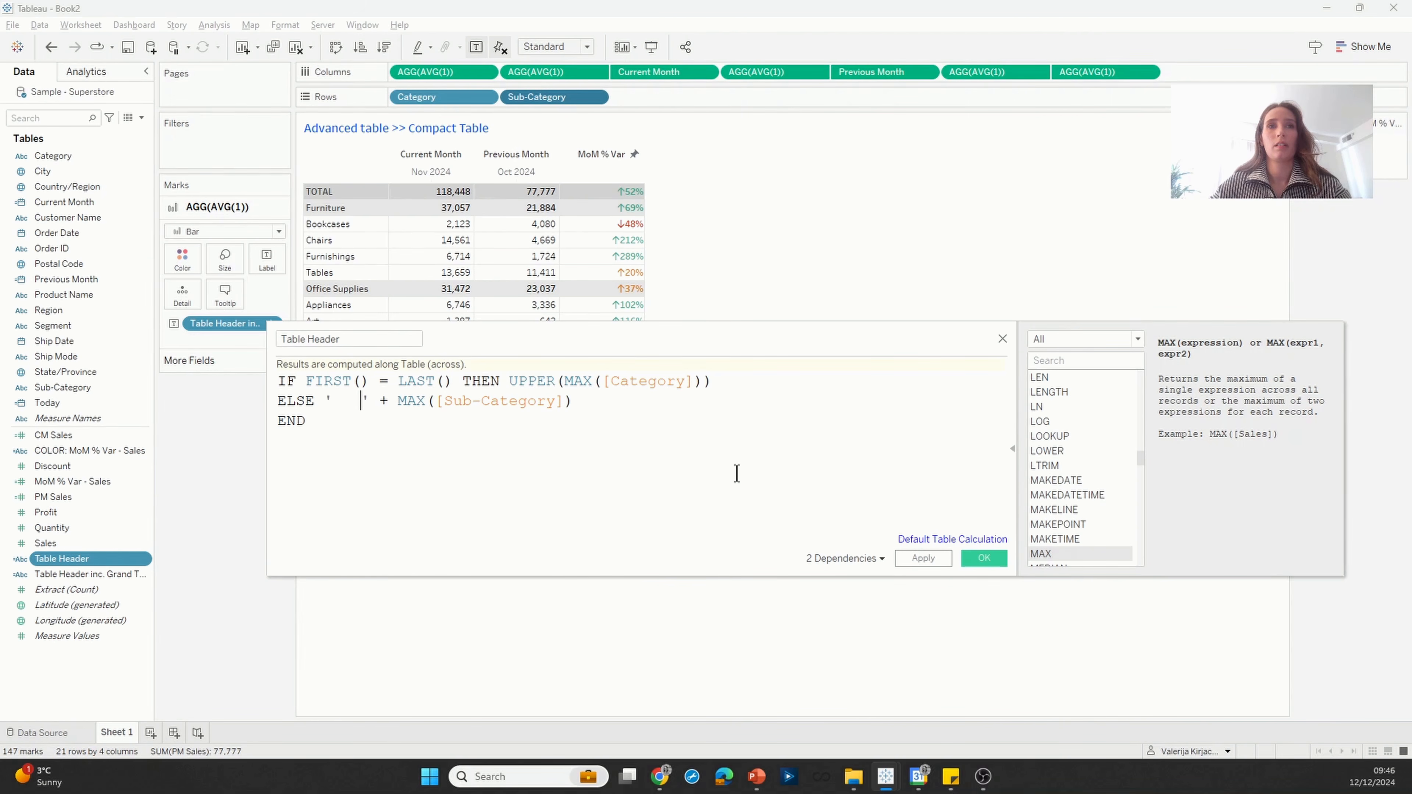
left_click(984, 558)
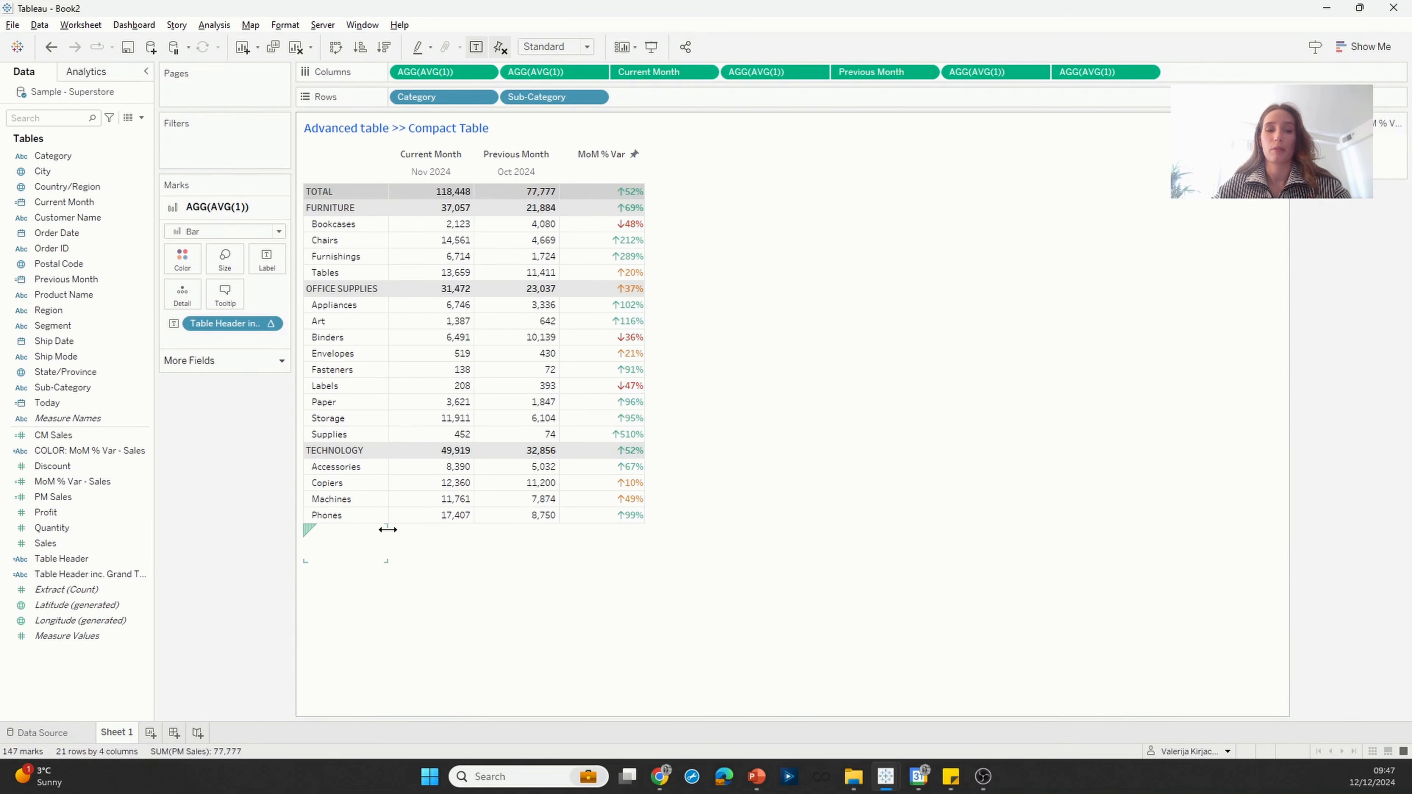
Step: Widen the table's columns slightly and switch to the presentation's closing slide
left_click_drag(388, 530, 421, 529)
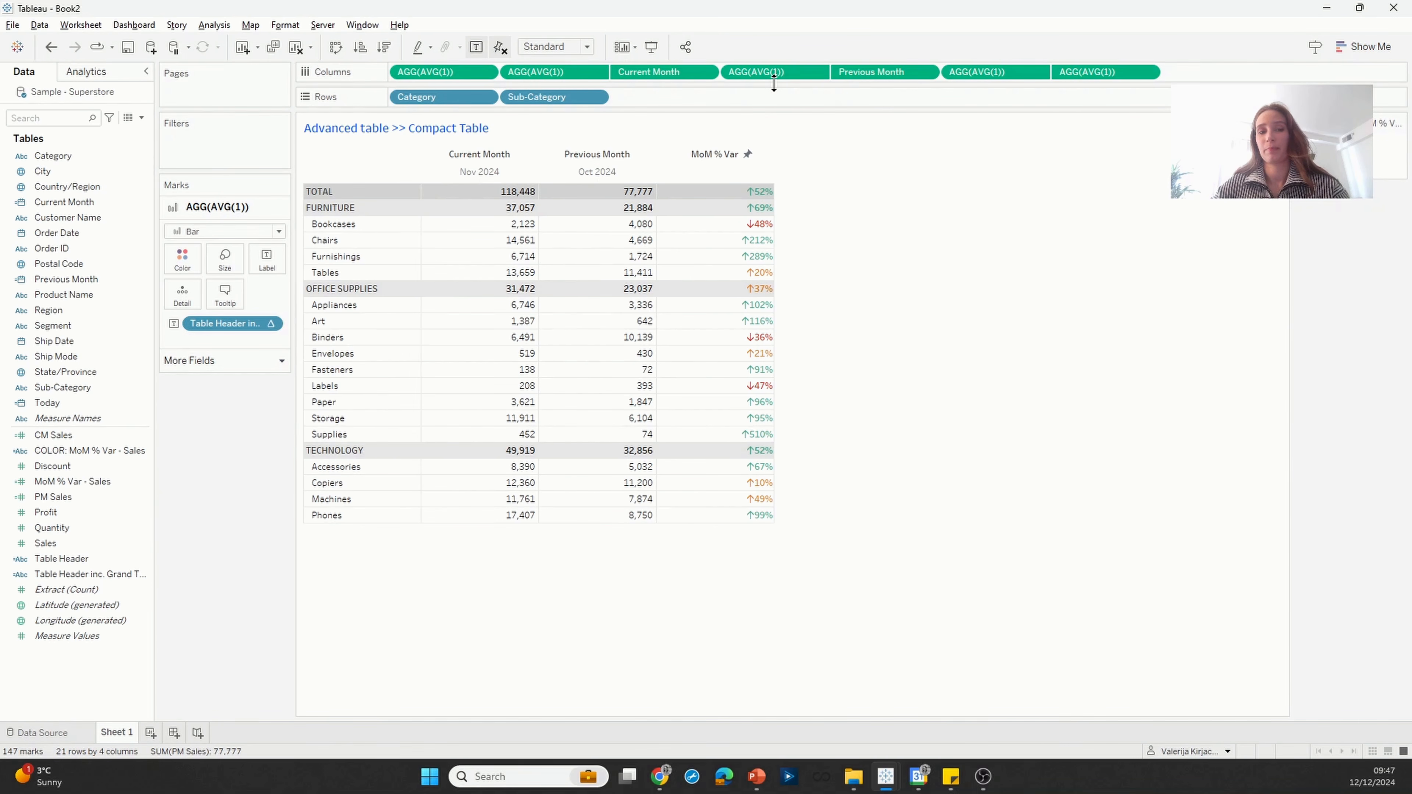
key("alt+Tab")
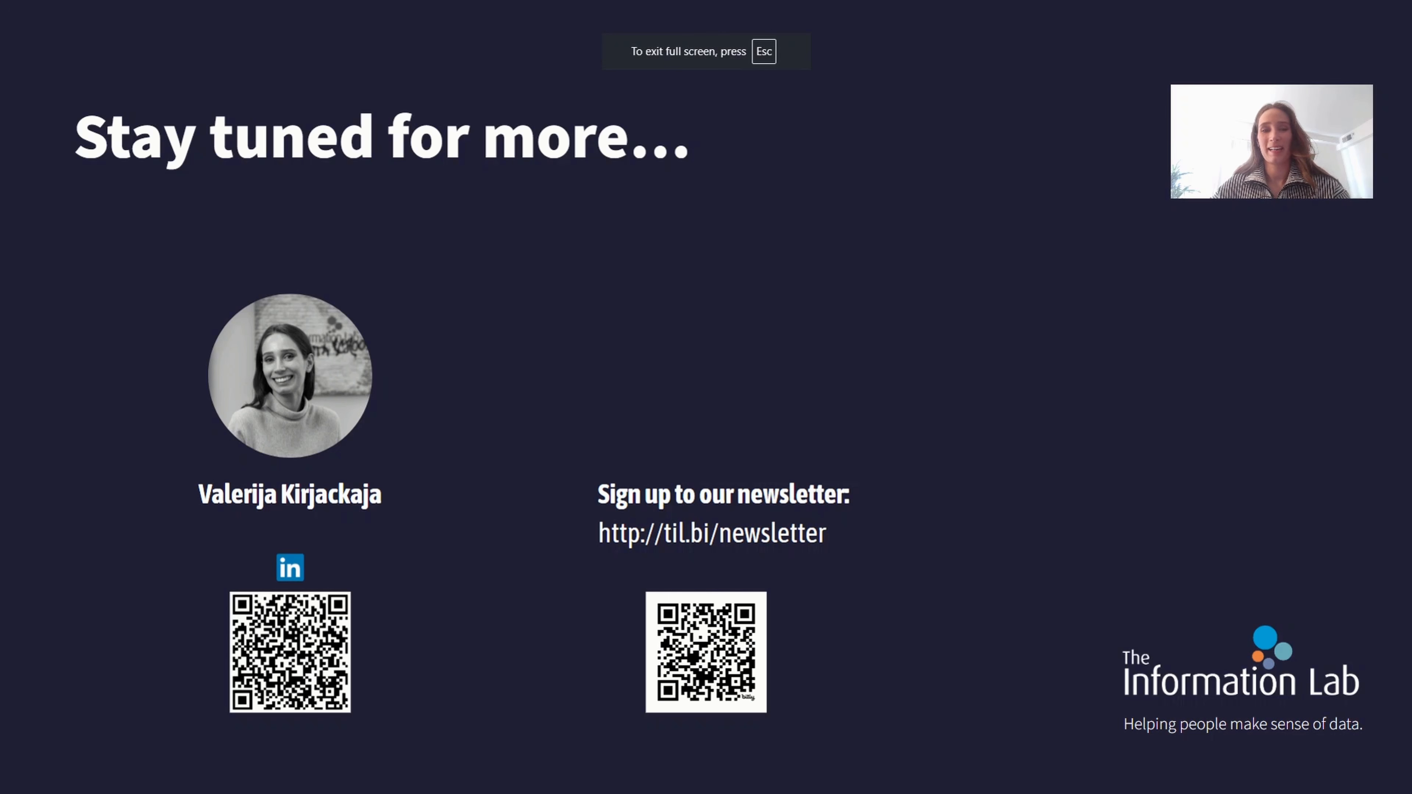